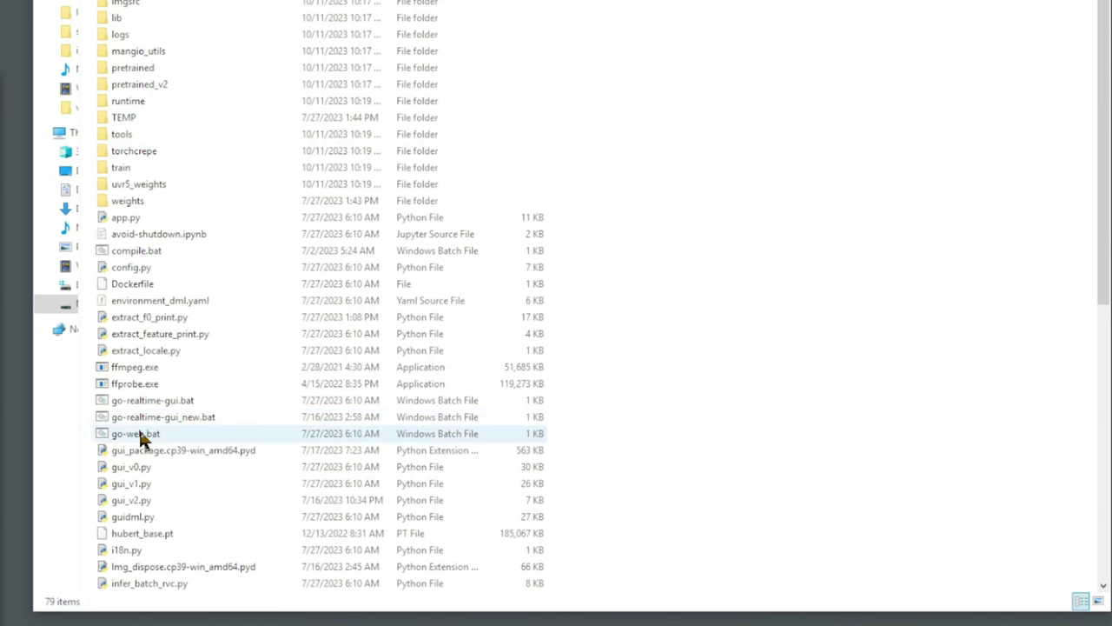
Launch the Mangio-RVC web interface by running go-web.bat
key(Return)
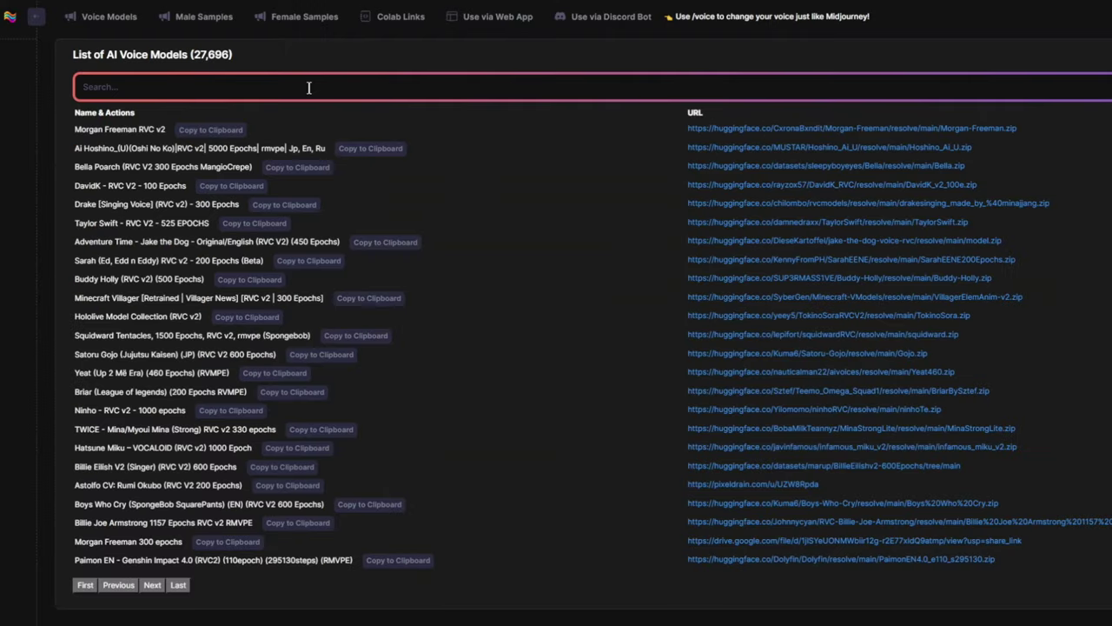
Search for 'mr. beast' and save its Mr.Beast.zip model from Google Drive into the weights folder
text(mr. beast)
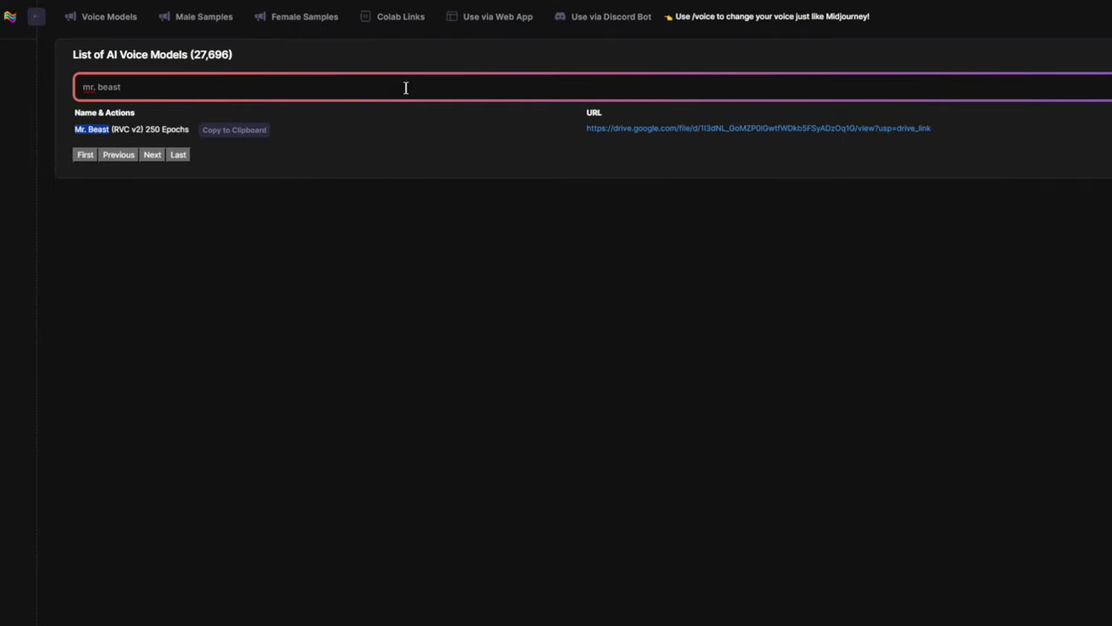
click(636, 132)
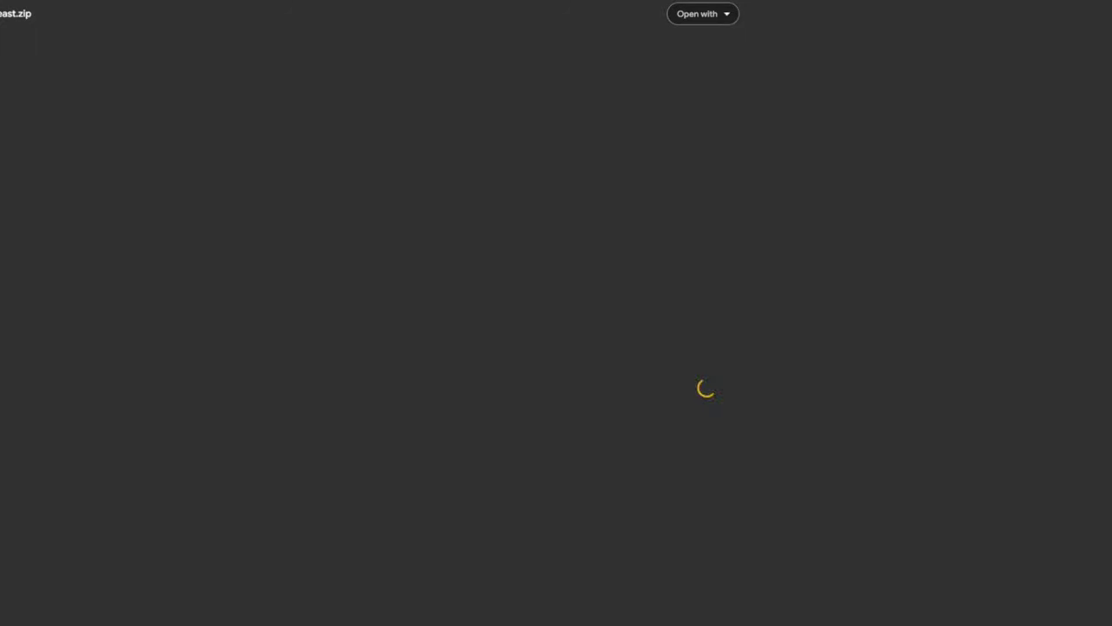
click(665, 370)
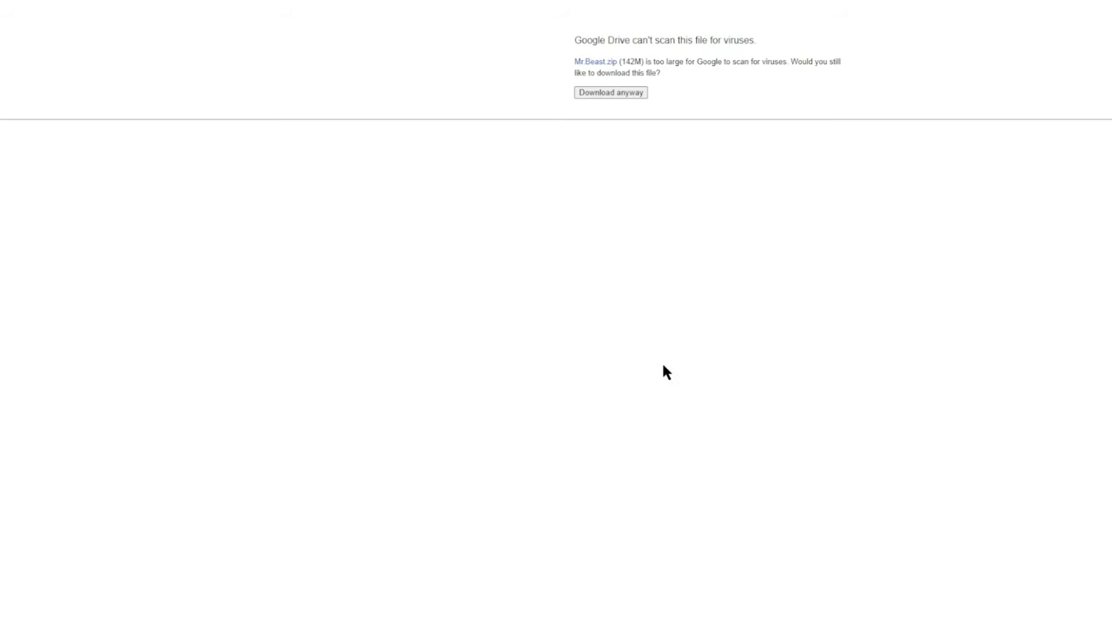
click(614, 93)
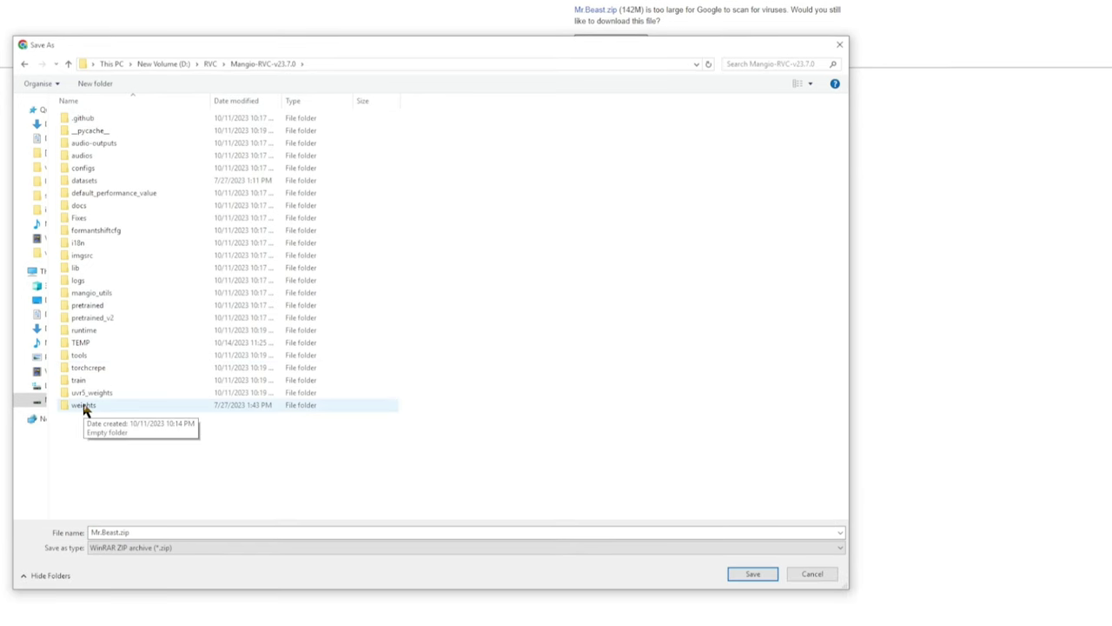
double_click(84, 407)
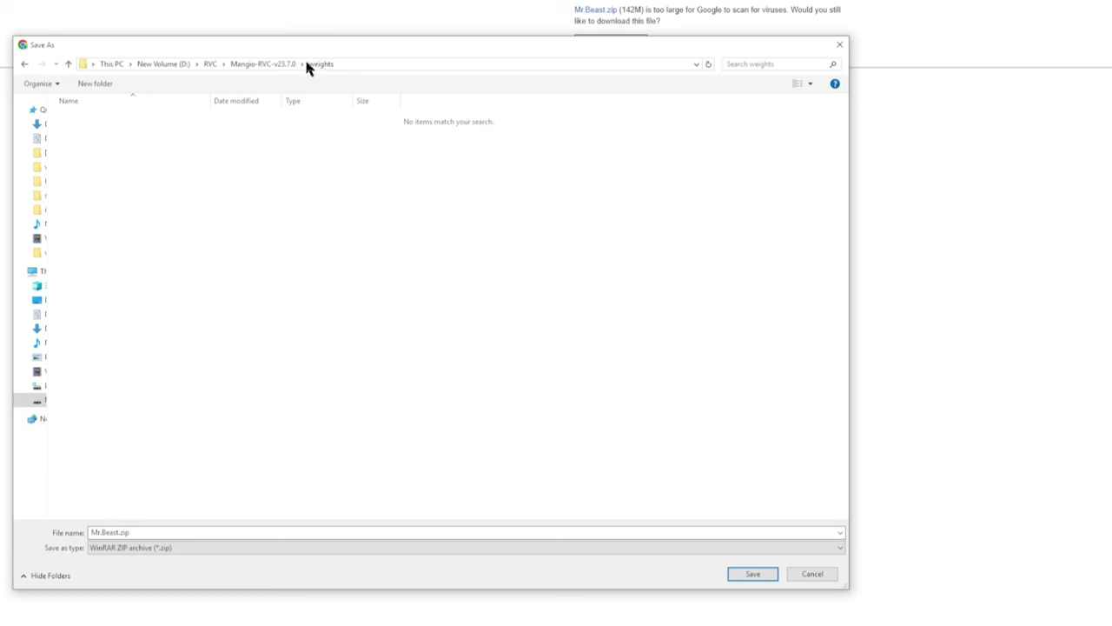
click(750, 575)
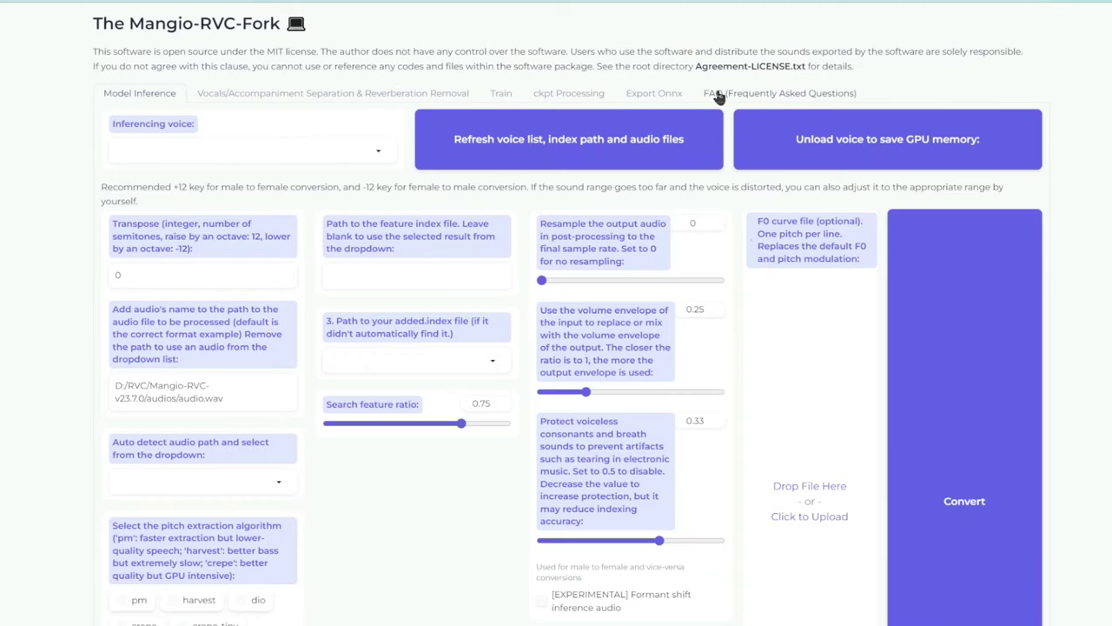
Highlight FAQ Q4 'How to use others' models?' and its 'weights/exp_name.zip' path
click(718, 95)
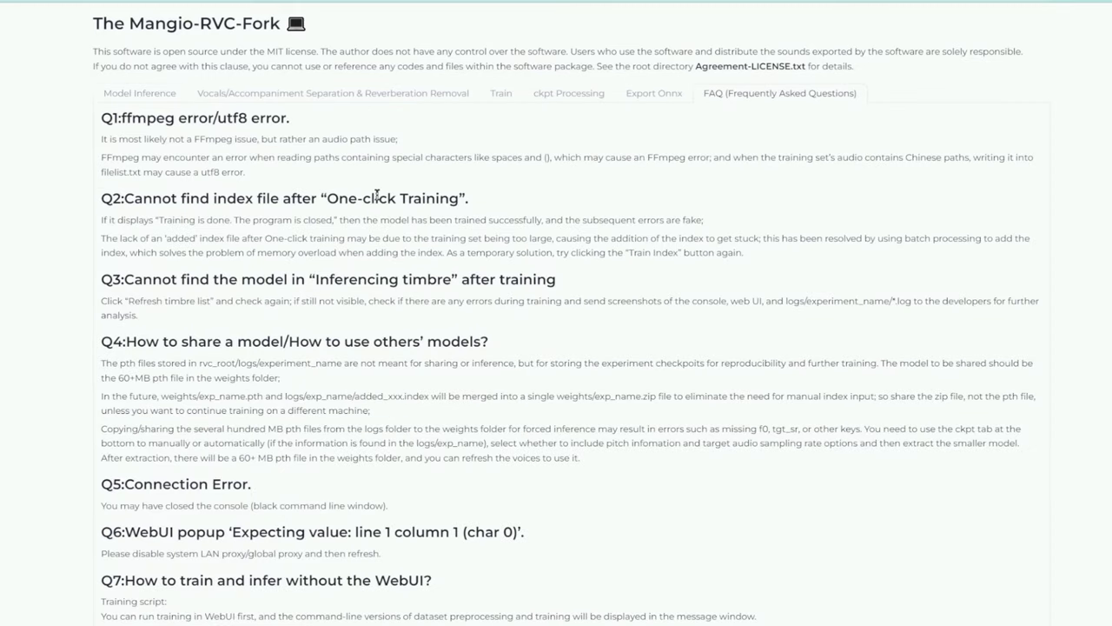
drag(290, 342, 504, 345)
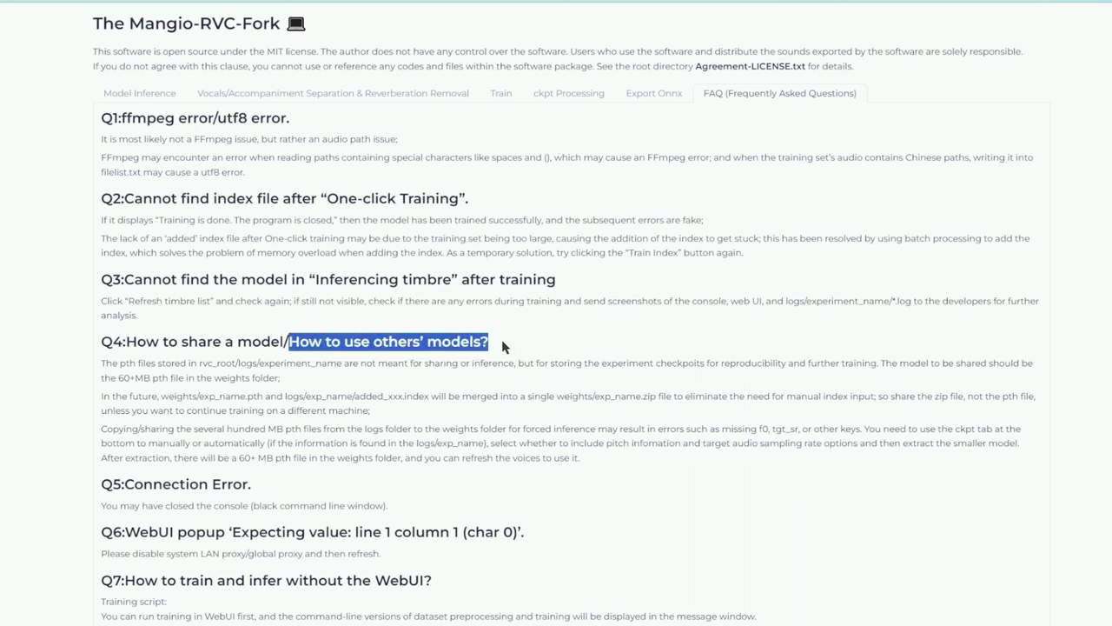
click(431, 400)
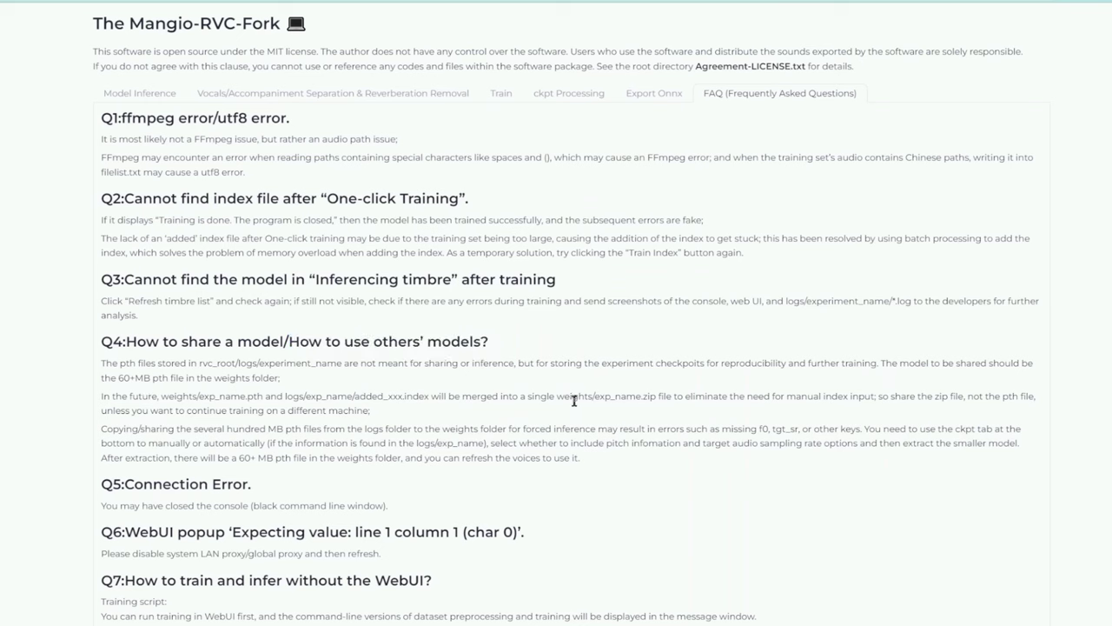
drag(556, 396, 657, 397)
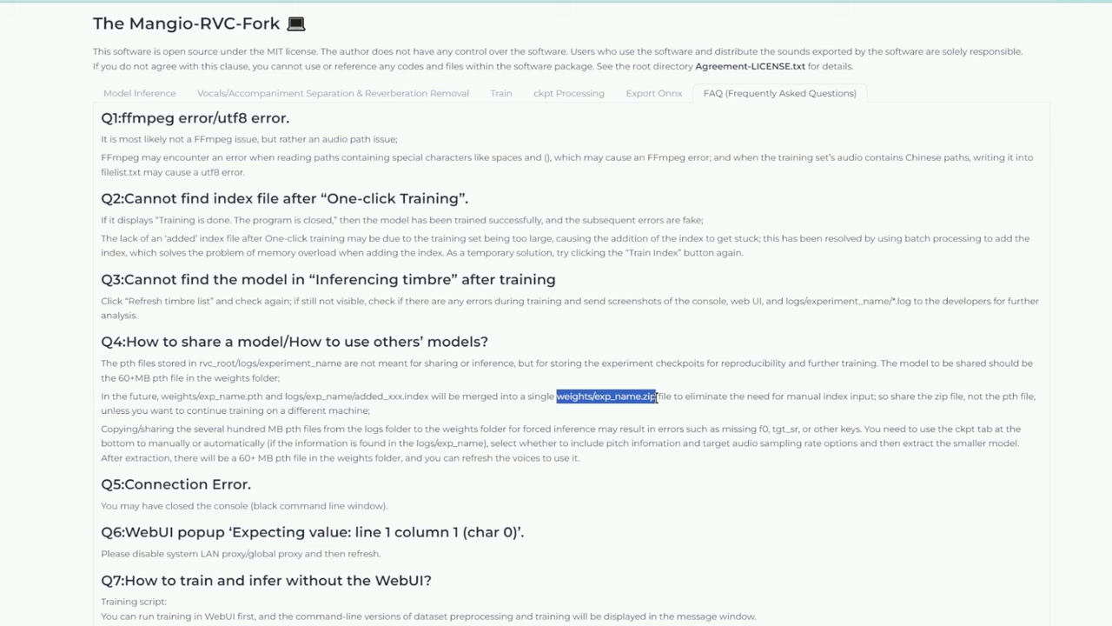
key(alt+Tab)
Extract Mr.Beast.pth from Mr.Beast.zip into the weights folder using WinRAR
double_click(518, 198)
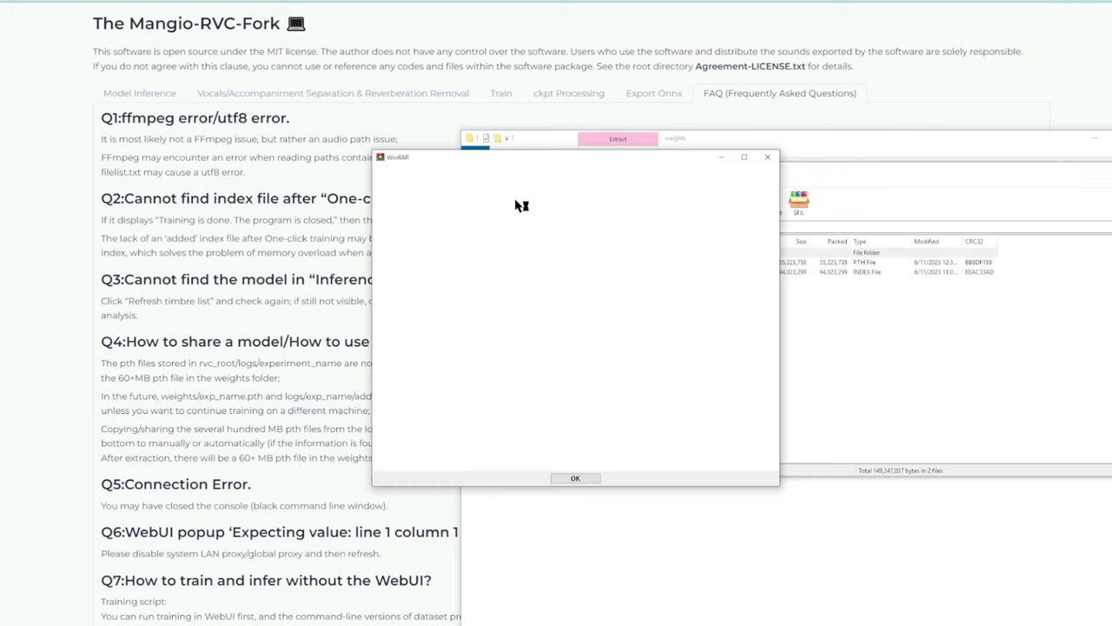
click(768, 158)
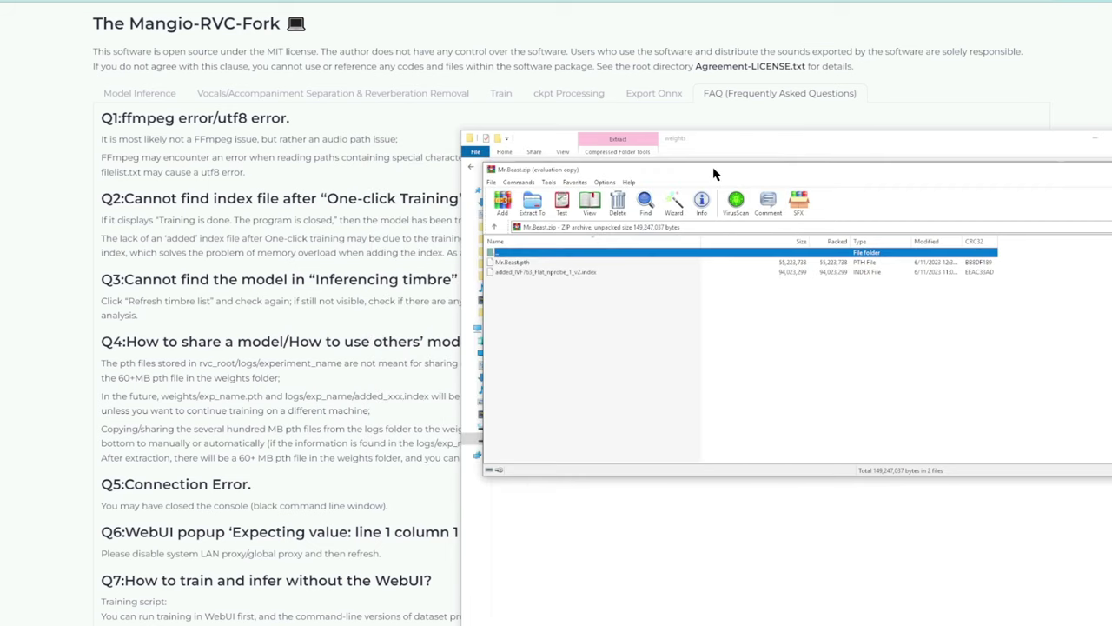
drag(714, 174, 737, 331)
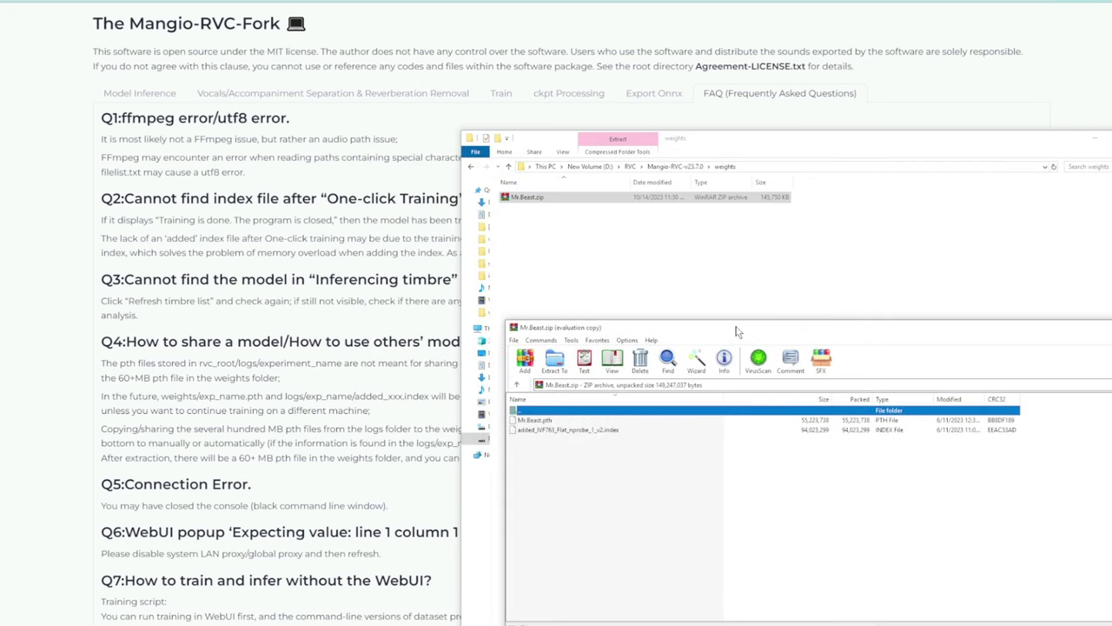
click(536, 421)
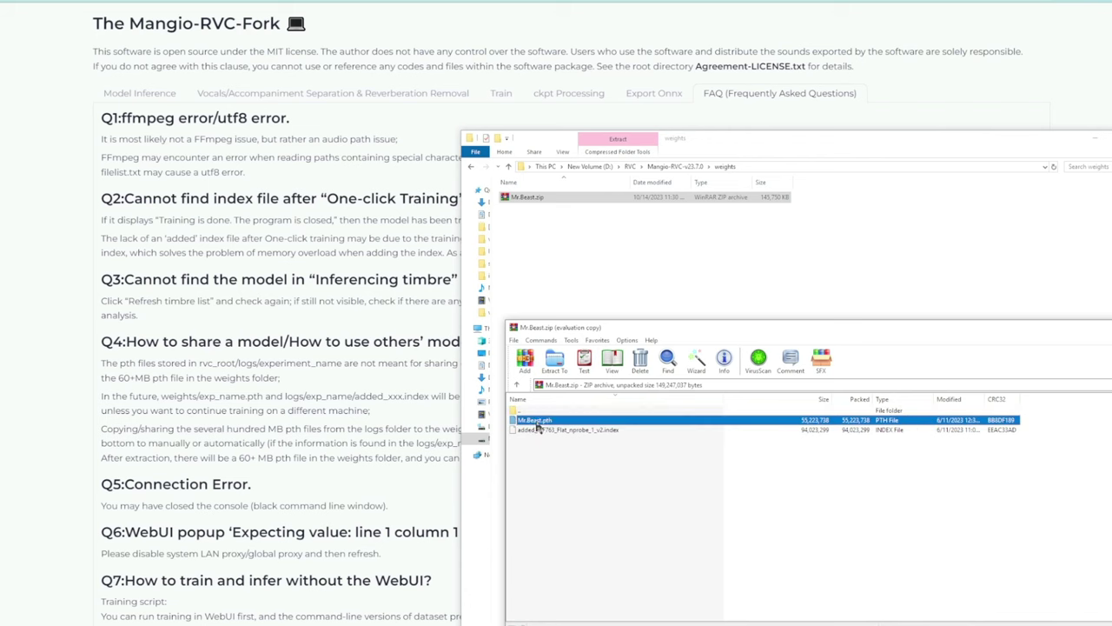
drag(536, 421, 536, 224)
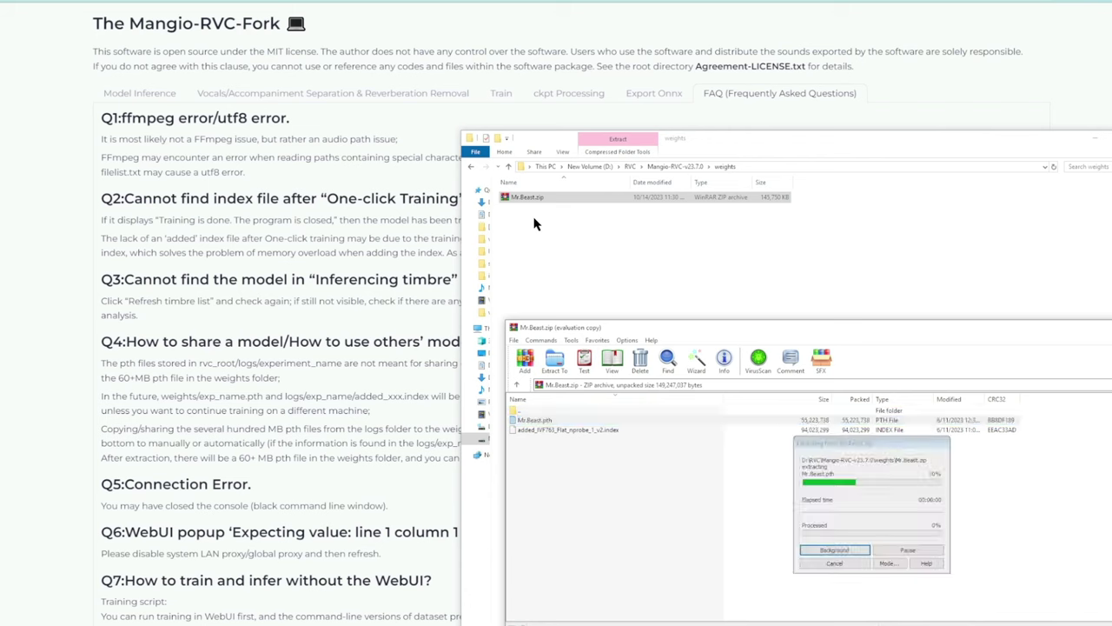
click(534, 235)
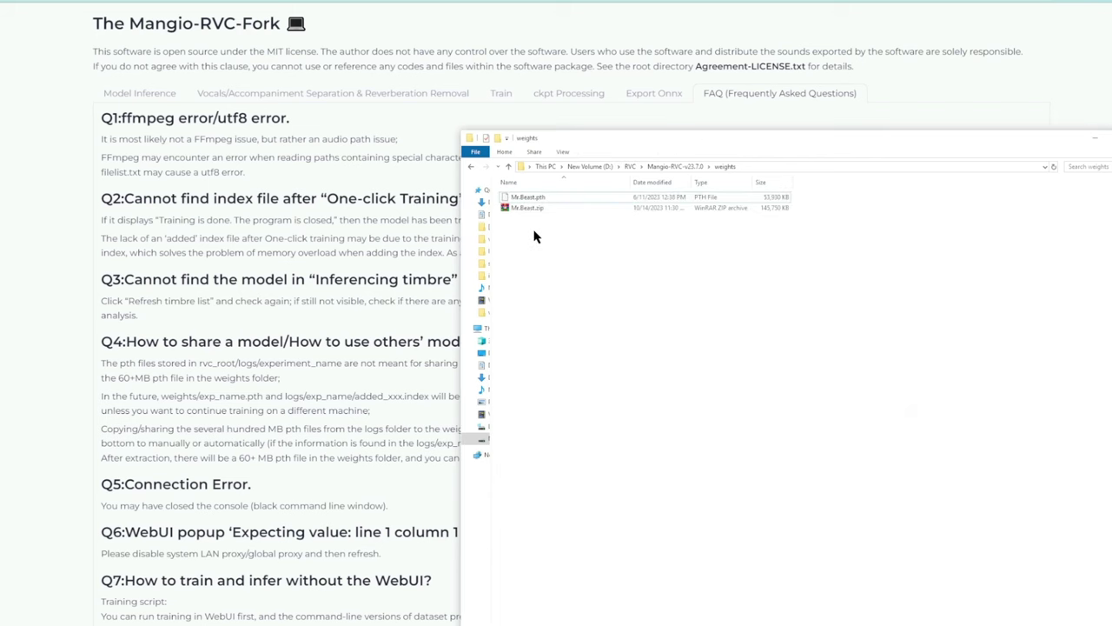
click(120, 96)
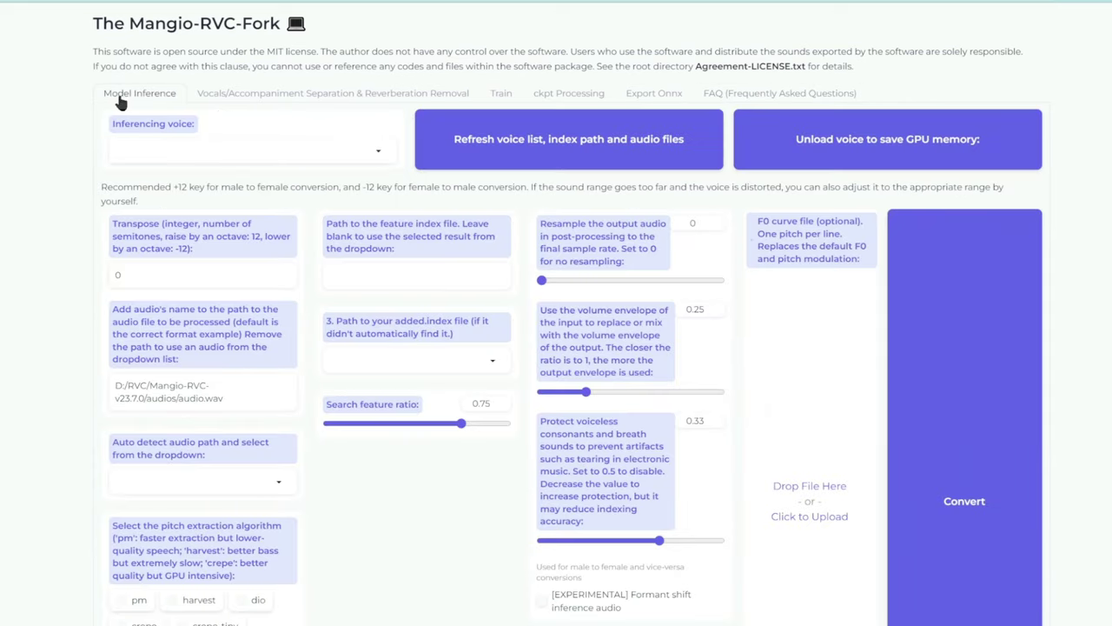
Refresh the voice list and select Mr.Beast.pth as the inferencing voice
click(501, 154)
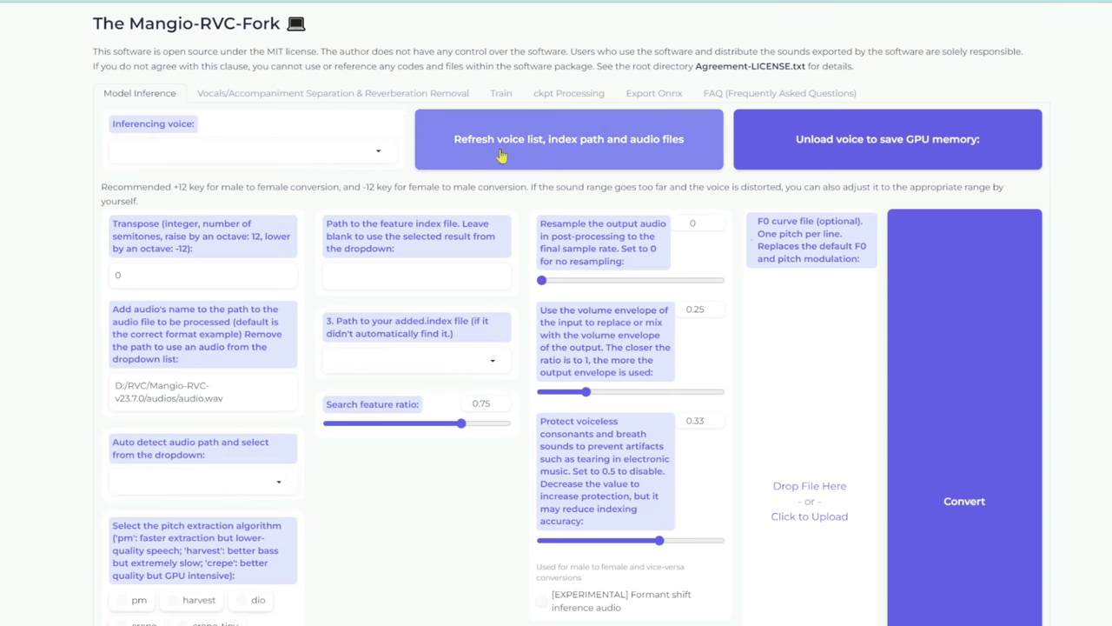
click(379, 155)
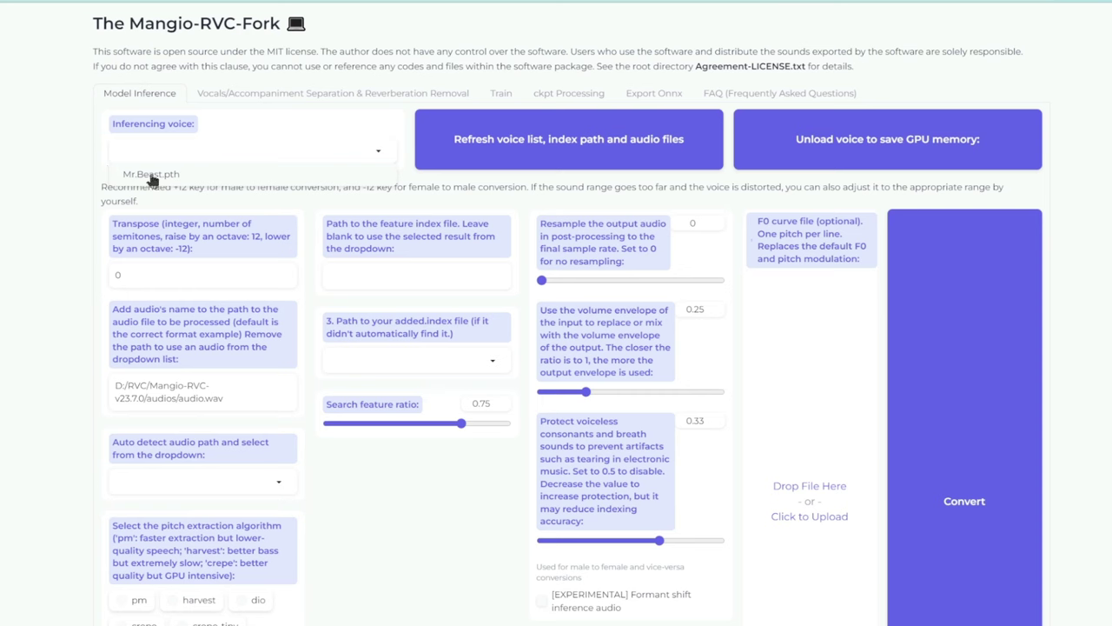
click(151, 175)
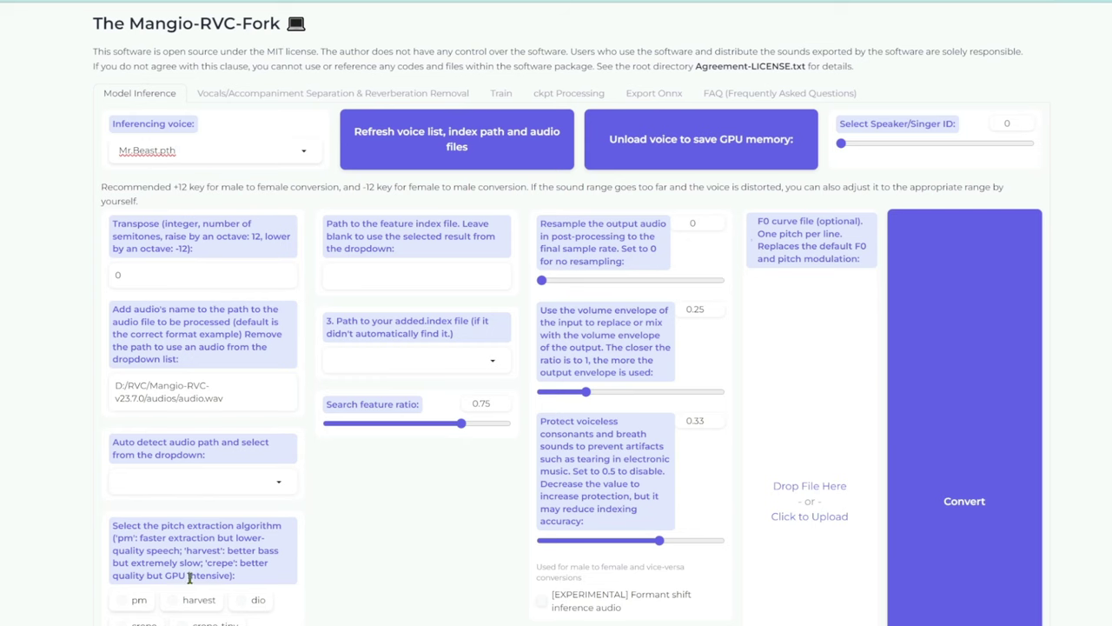
key(alt+Tab)
click(444, 380)
scroll(426, 387, down, 9)
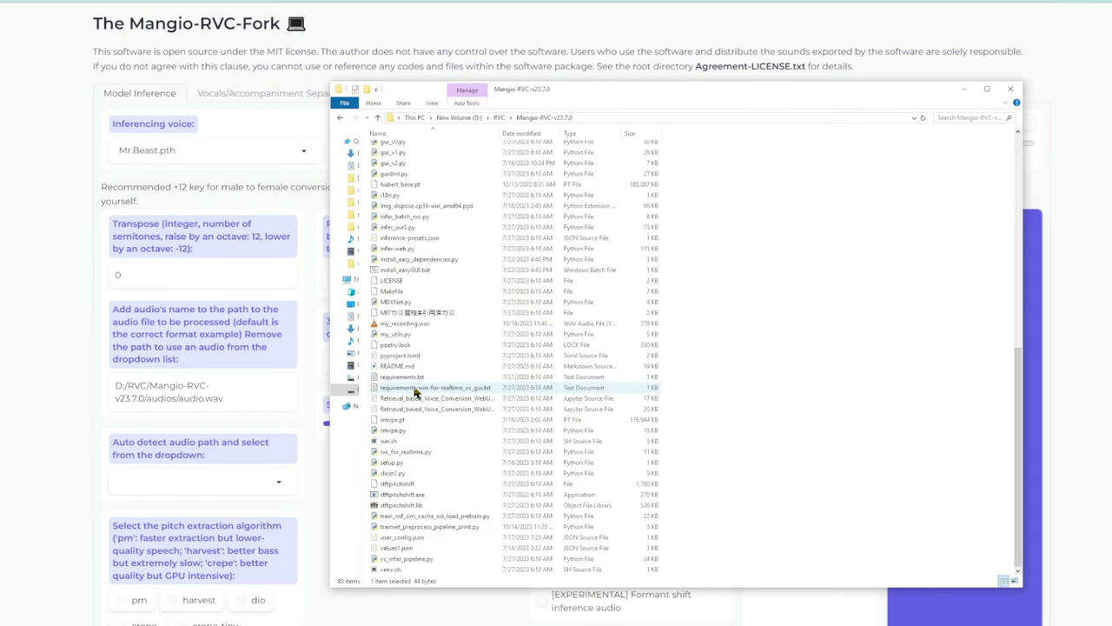
Play my_recording.wav to check it, then move it into the audios folder
double_click(396, 326)
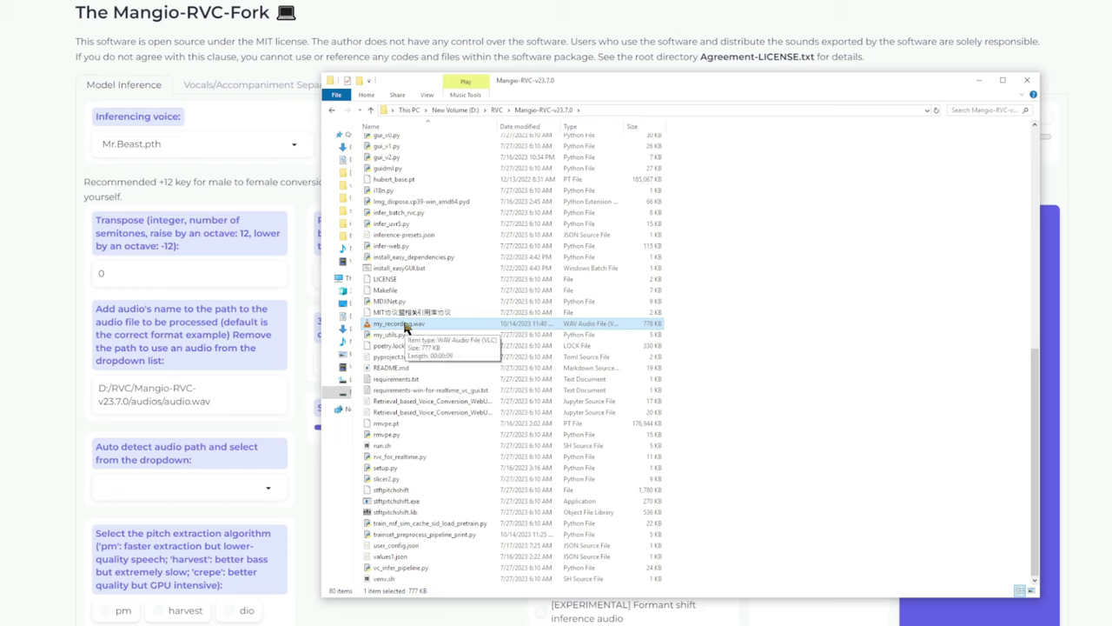
drag(405, 327, 388, 177)
click(388, 176)
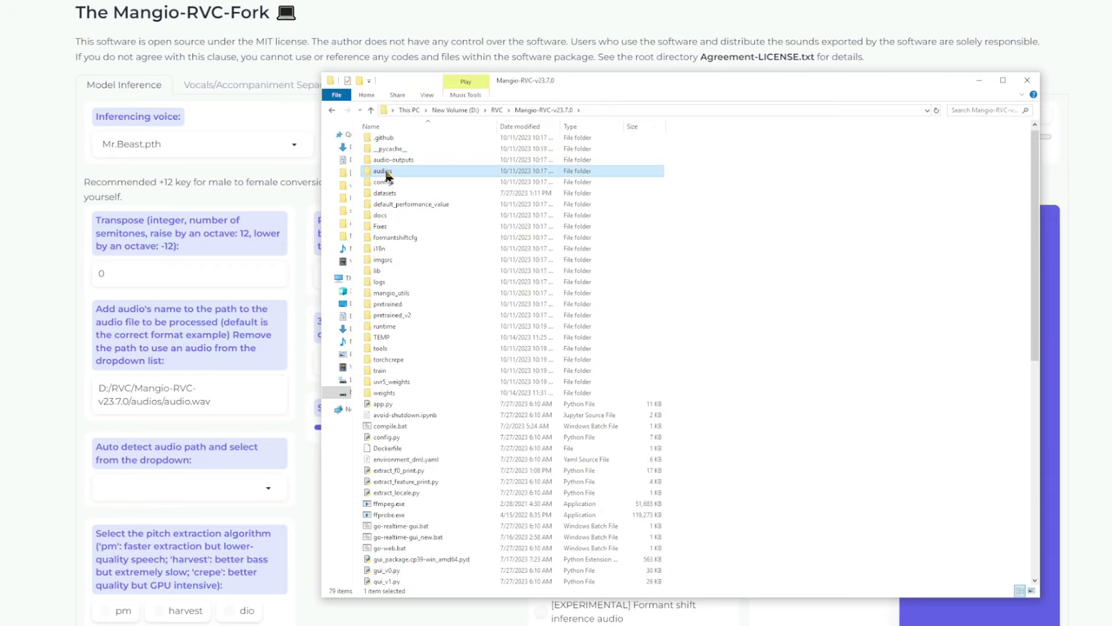
double_click(387, 176)
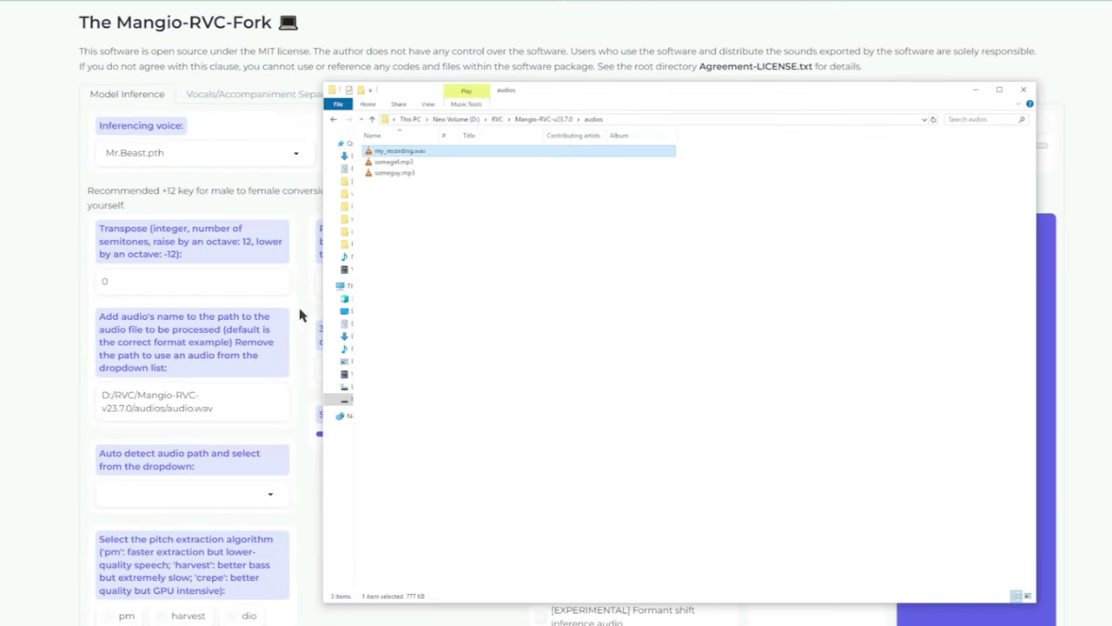
double_click(180, 409)
Point the audio path to audios/my_recording.wav and keep Transpose at 0
text(my_rec)
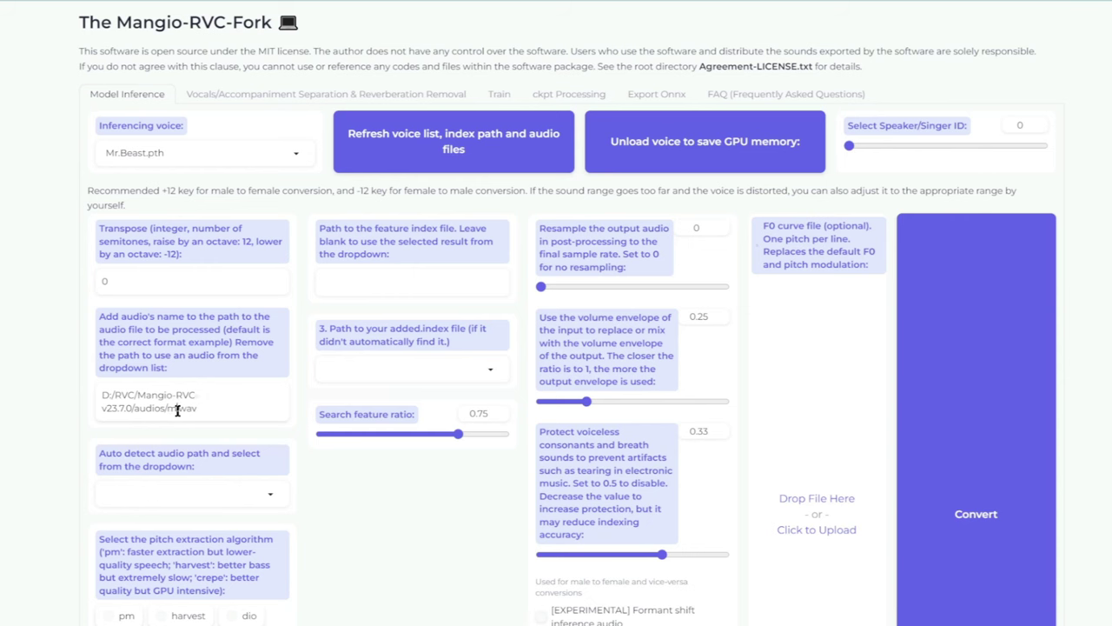
text(ording)
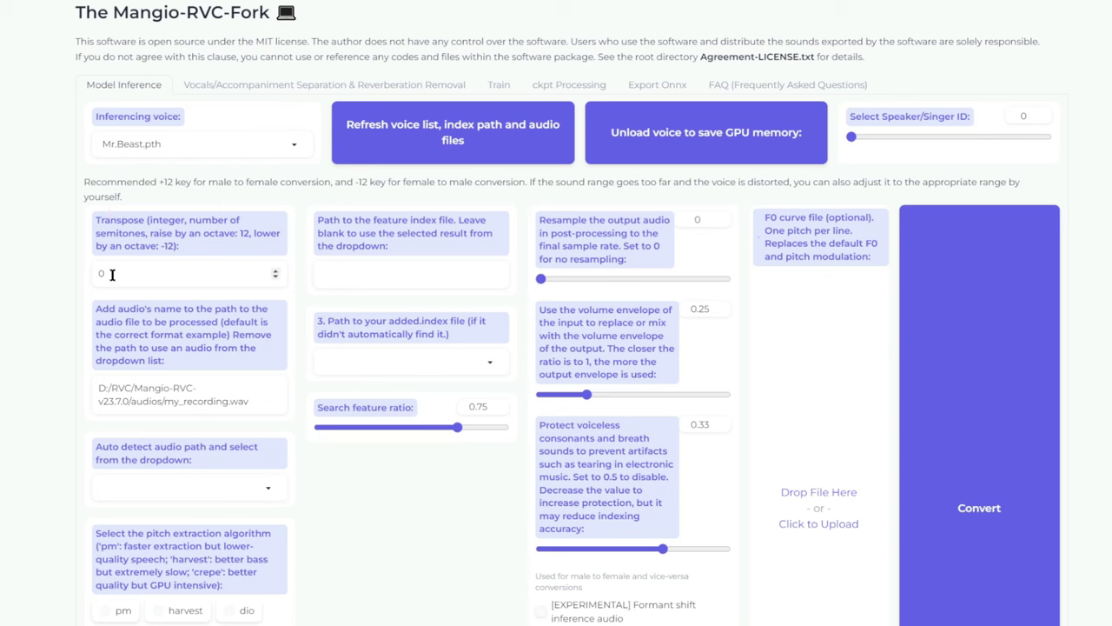
drag(112, 275, 77, 278)
drag(90, 275, 72, 273)
text(-8)
drag(123, 274, 57, 278)
text(0)
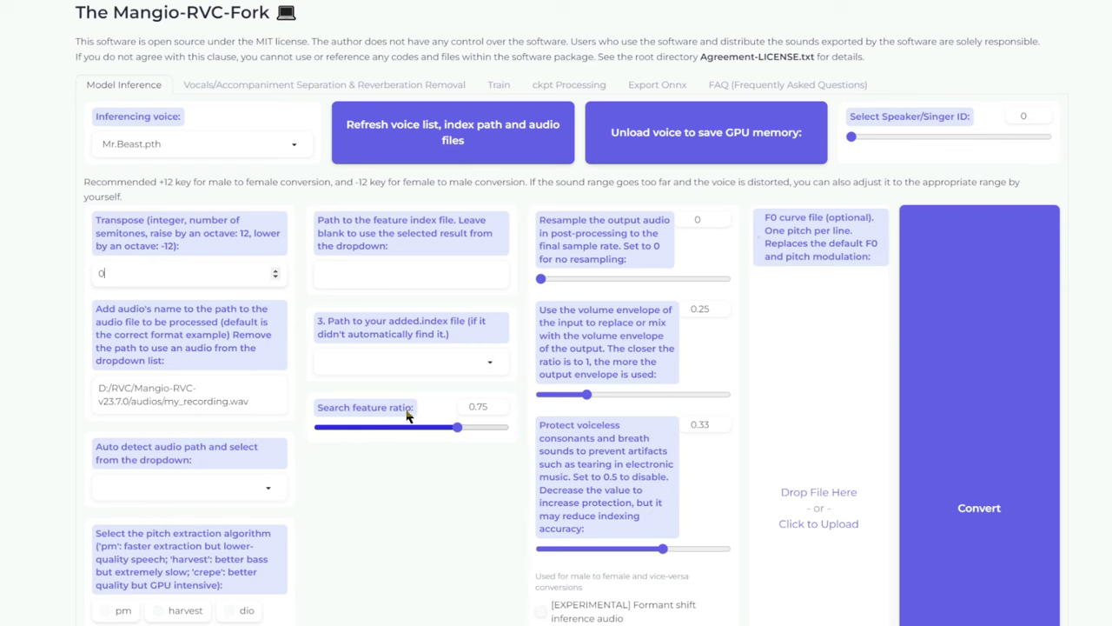
Set the search feature ratio to about 0.75
drag(457, 427, 291, 431)
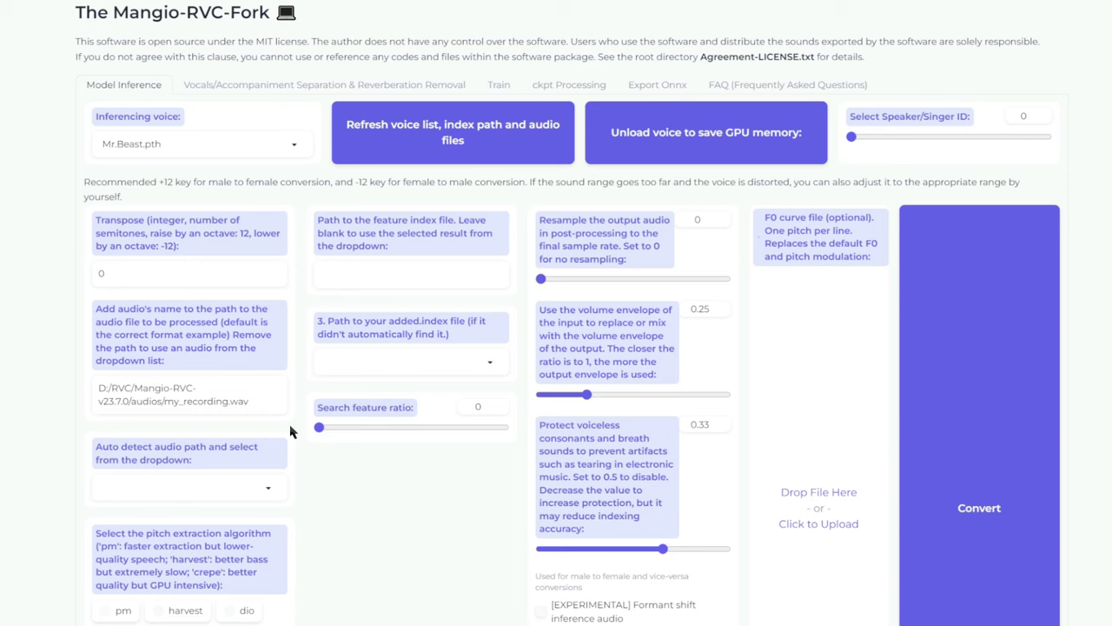
drag(319, 427, 580, 431)
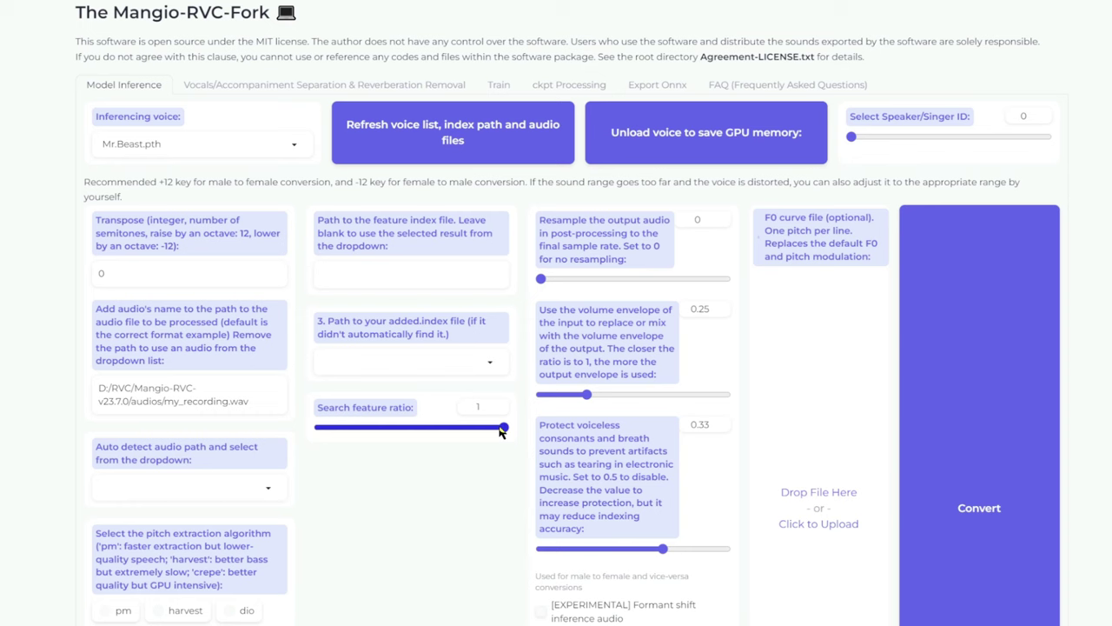
drag(502, 431, 457, 432)
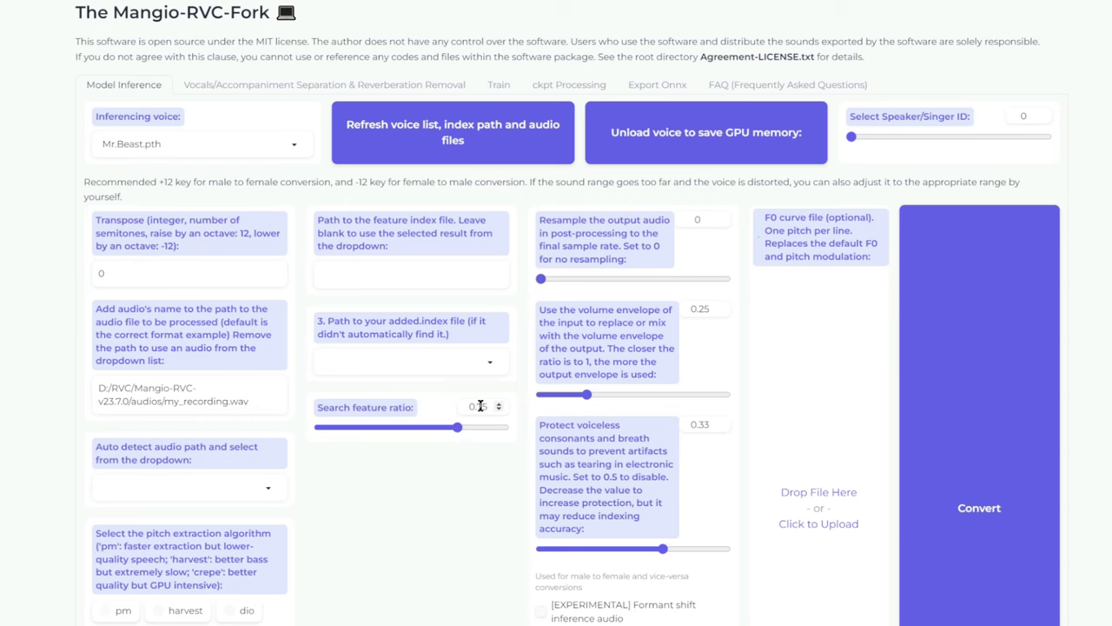
scroll(426, 562, down, 3)
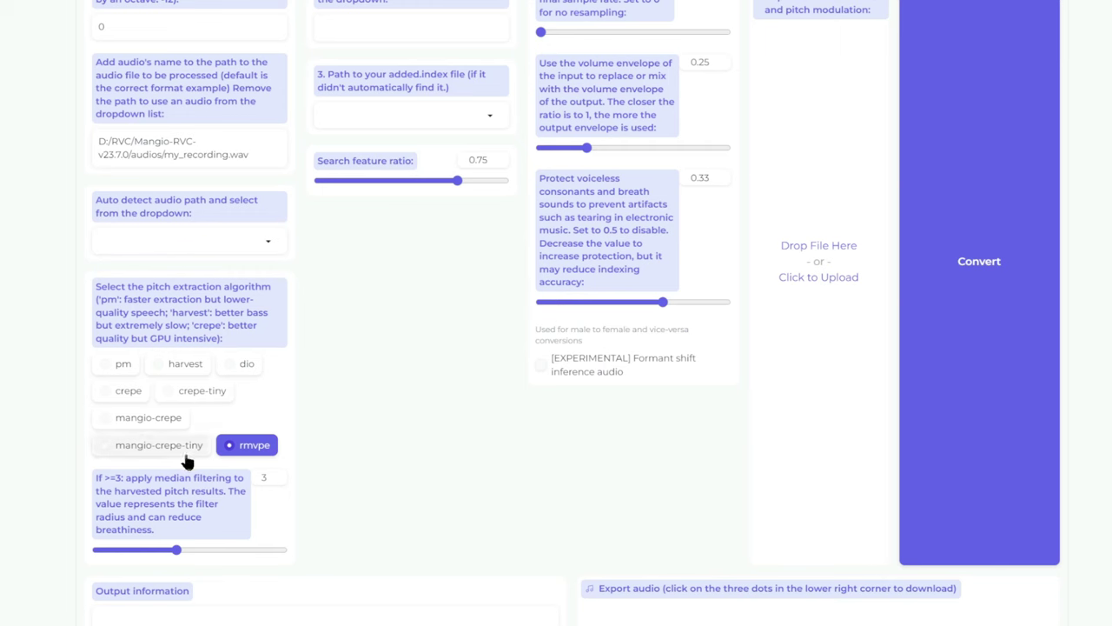
click(109, 368)
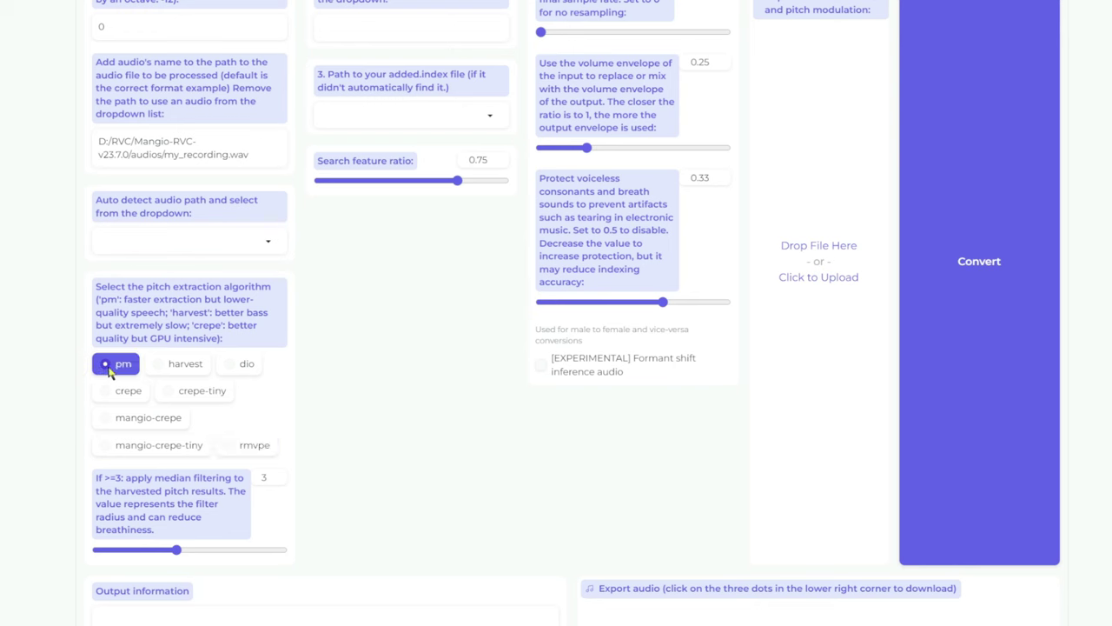
click(156, 365)
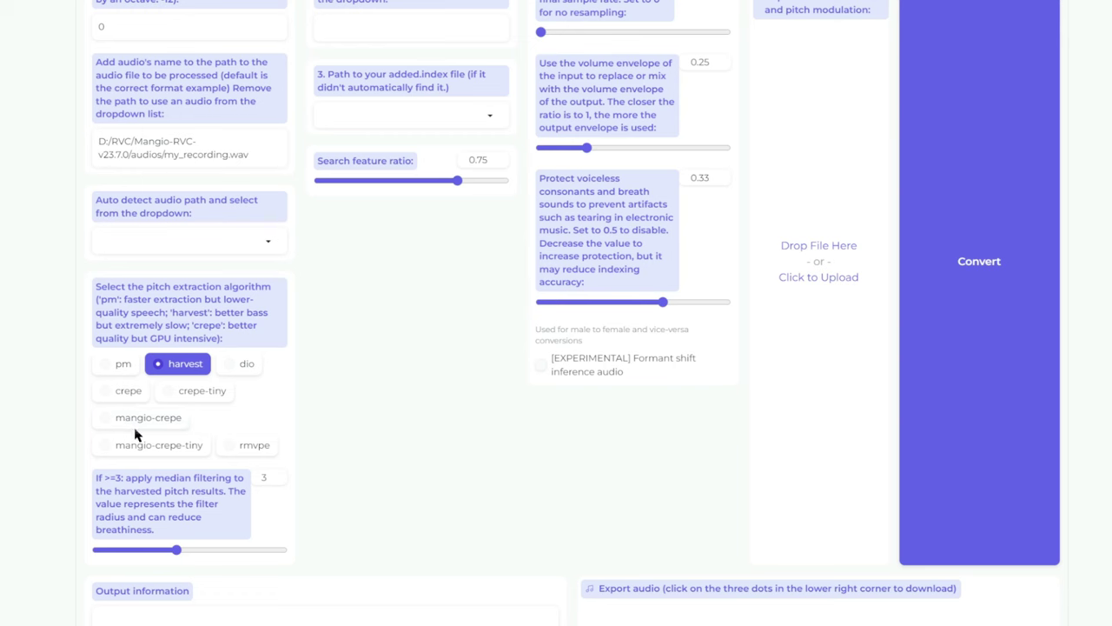
click(252, 444)
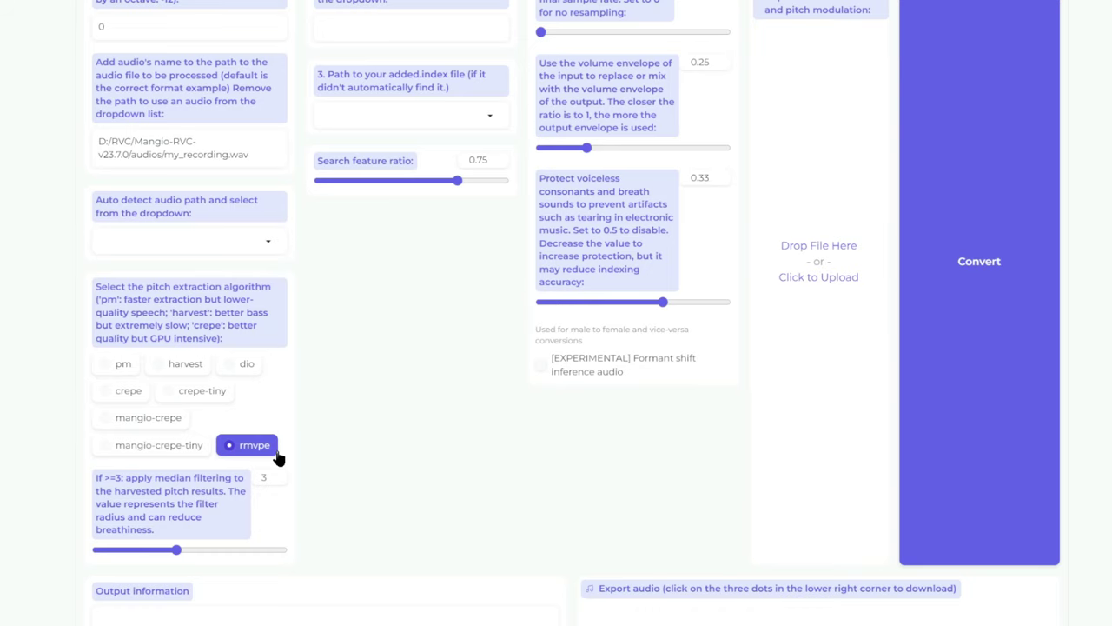
scroll(393, 447, up, 2)
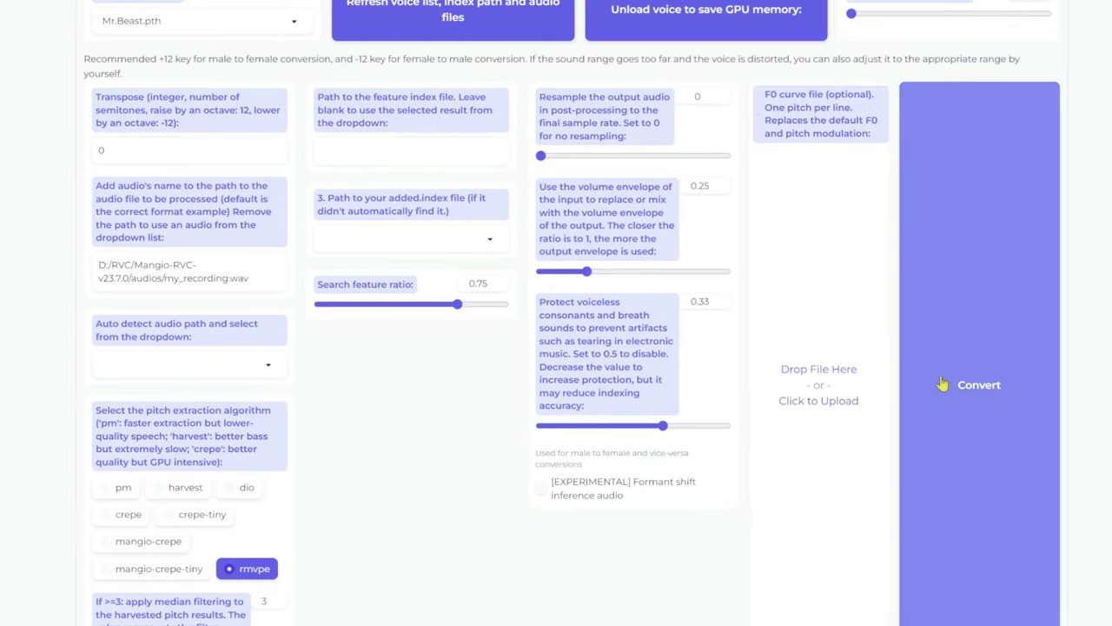
Play the 9-second converted clip of my_recording.wav in the Export audio player
scroll(943, 383, down, 4)
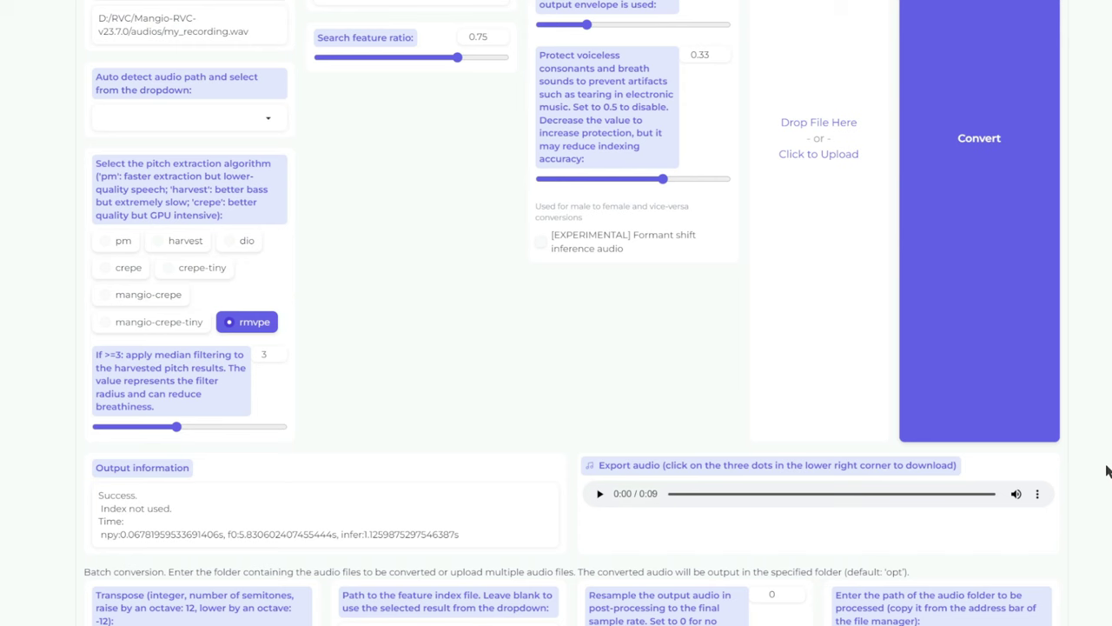
click(599, 495)
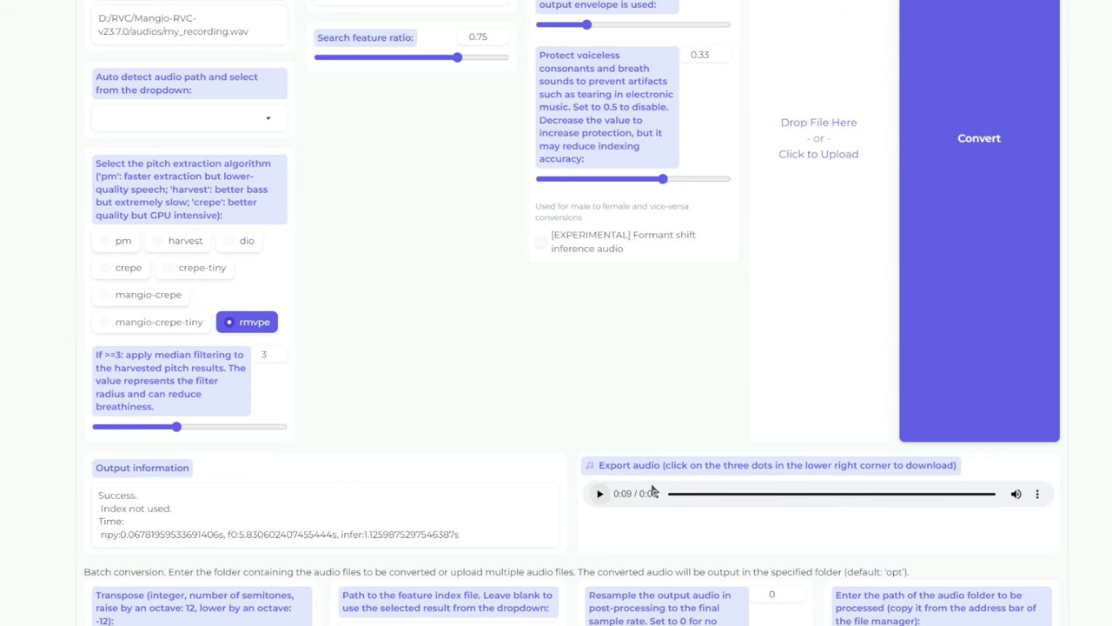
scroll(654, 492, down, 5)
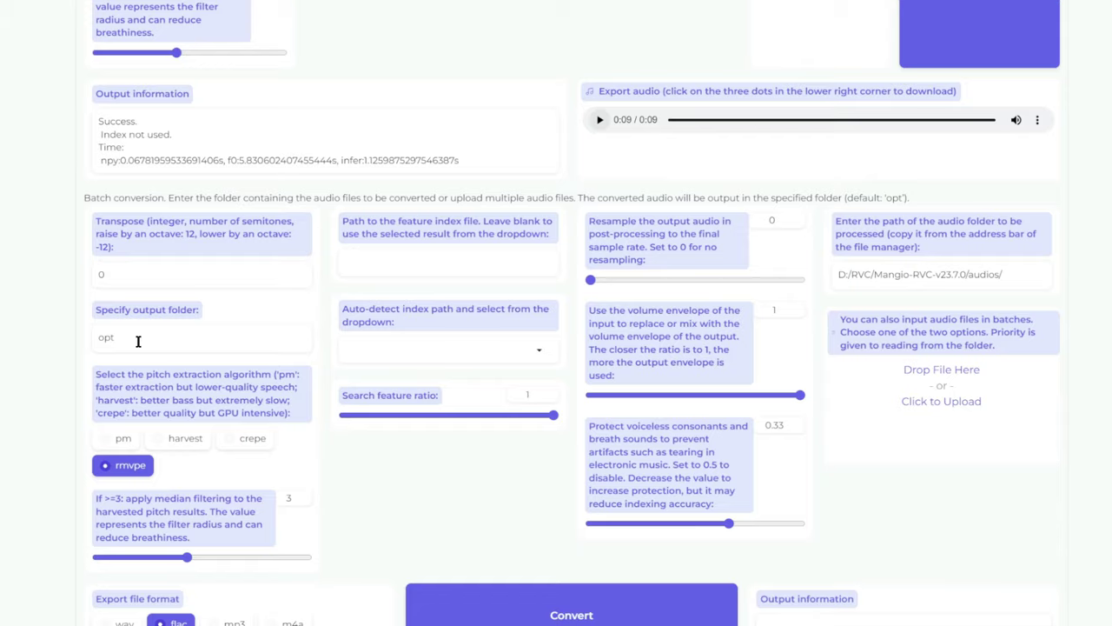
Scroll through the WebUI page to find the vocals separation section
scroll(137, 341, up, 6)
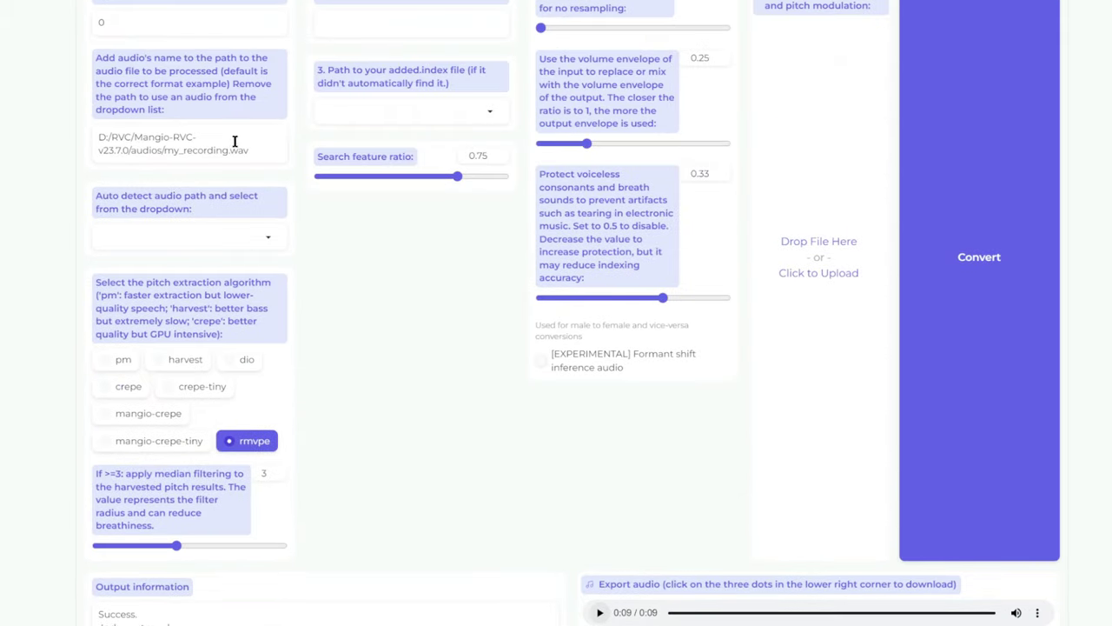
scroll(608, 269, down, 6)
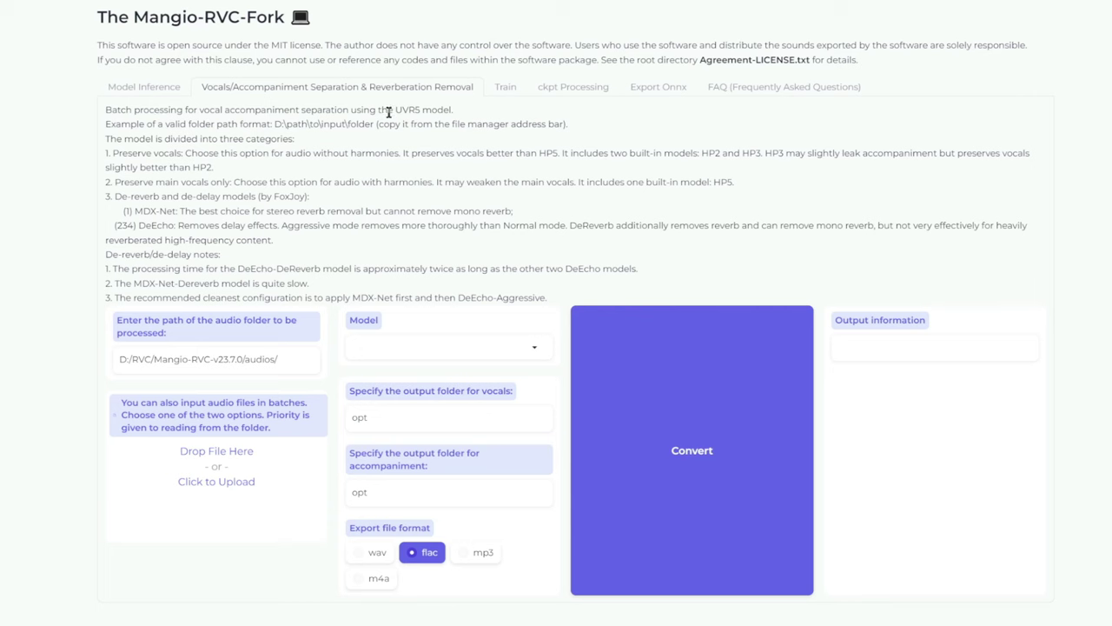
Highlight the 'UVR5 model' mention in the separation tab's description
drag(395, 109, 457, 117)
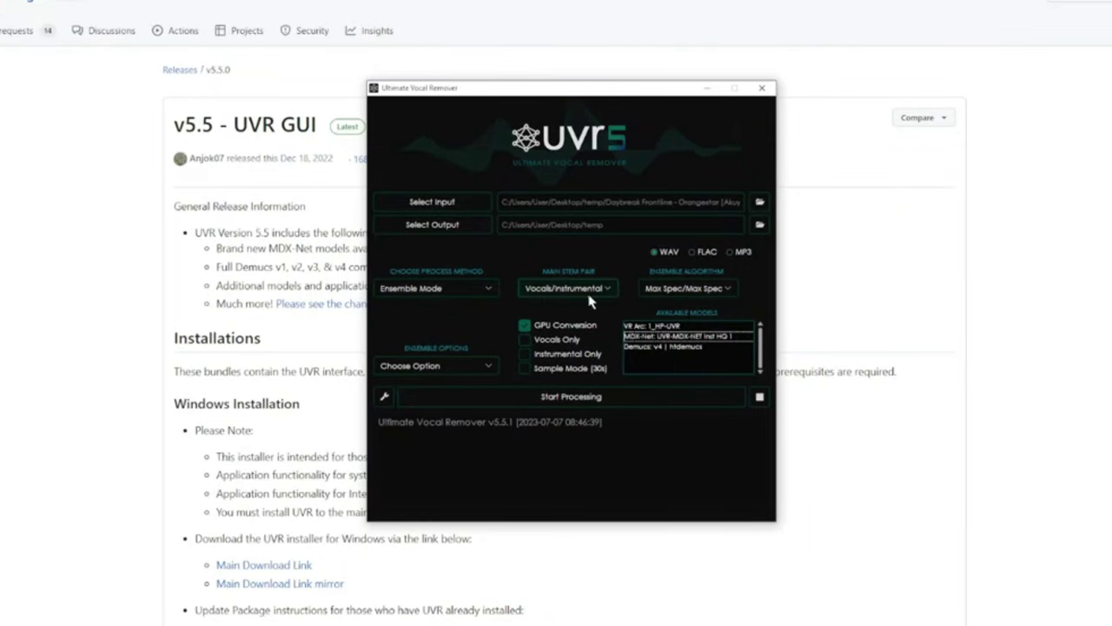
Browse the MDX-Net models in Ultimate Vocal Remover's Download Center
click(384, 398)
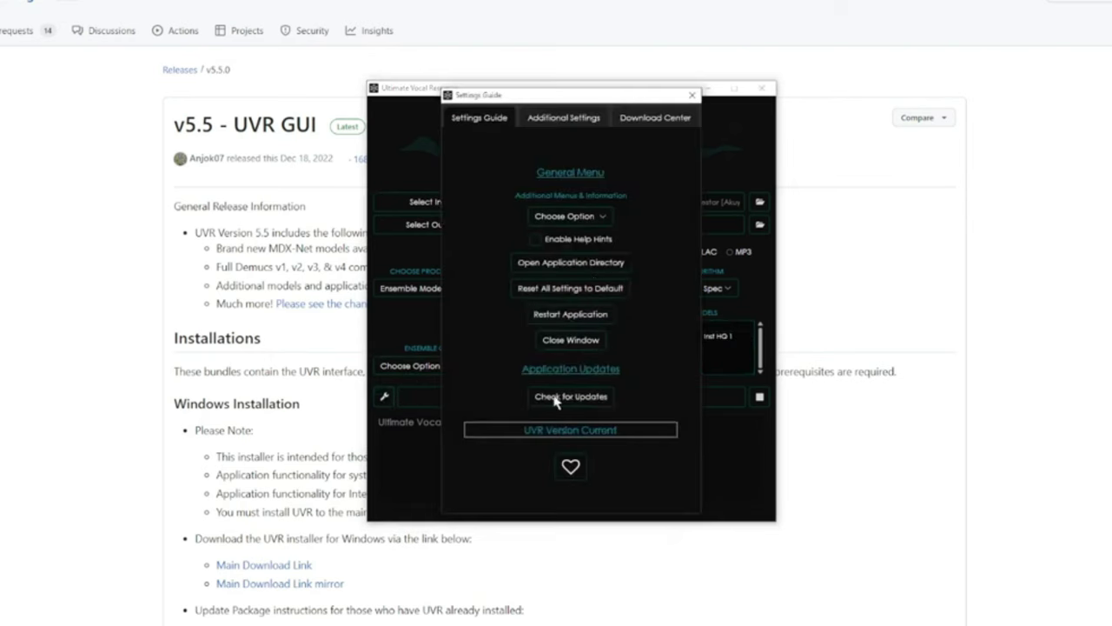
click(646, 120)
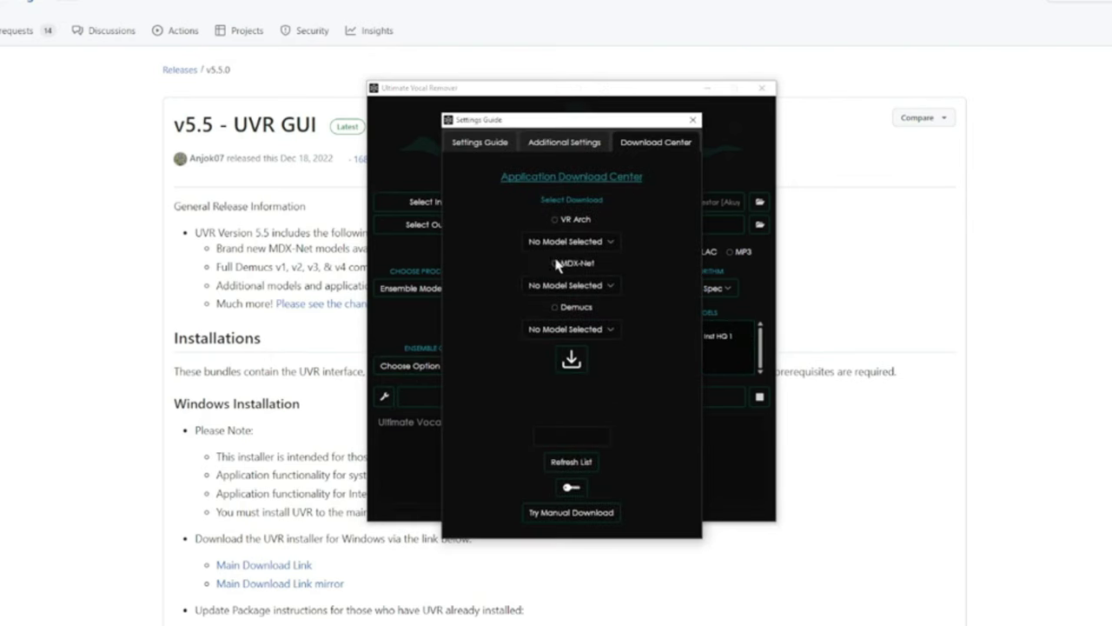
click(608, 287)
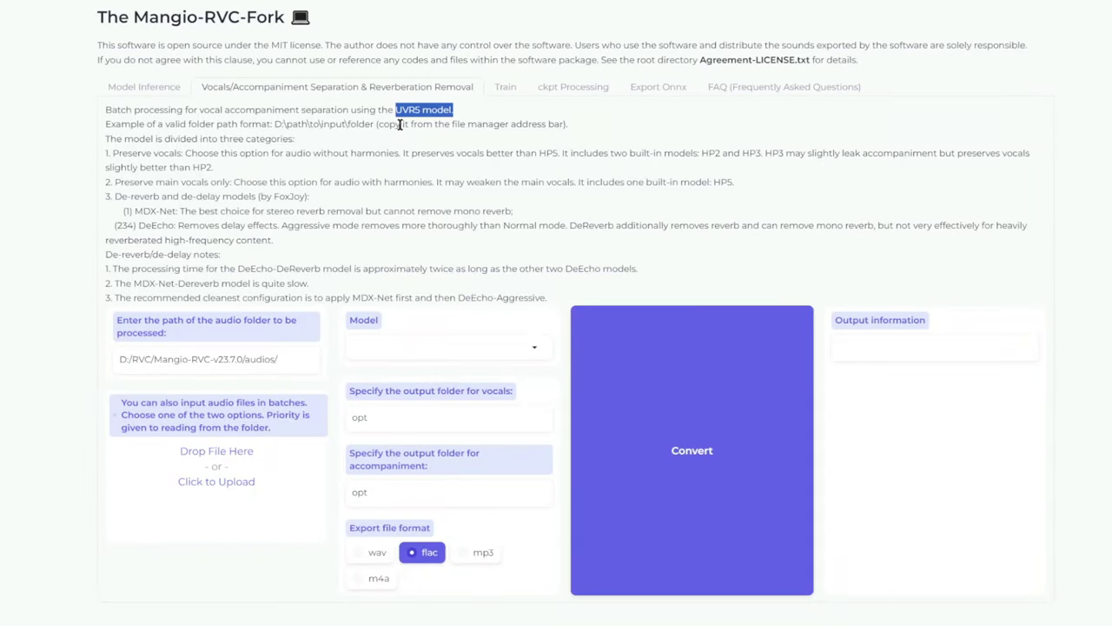
Deselect the highlighted UVR5 text on the RVC separation page
click(400, 125)
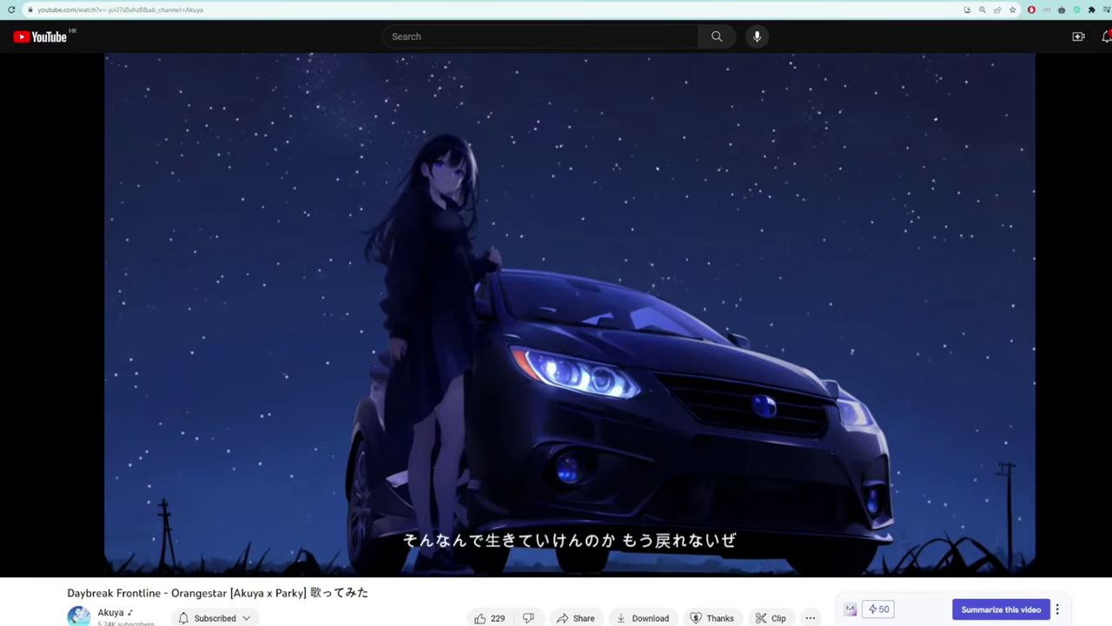
Pause the Daybreak Frontline cover video on YouTube
mouse_move(236, 377)
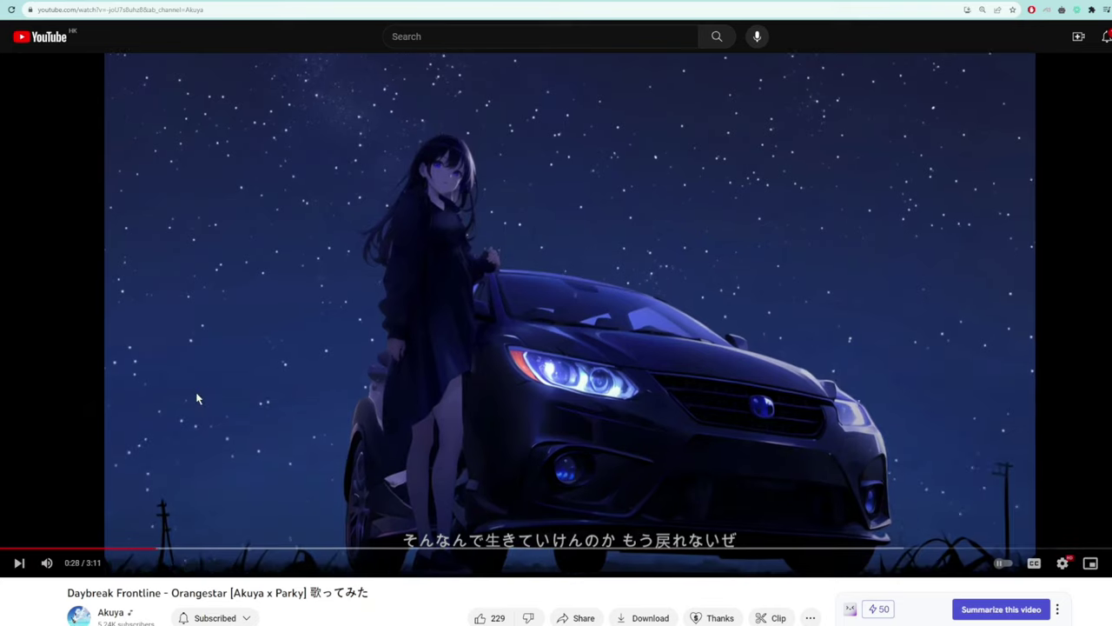
click(236, 377)
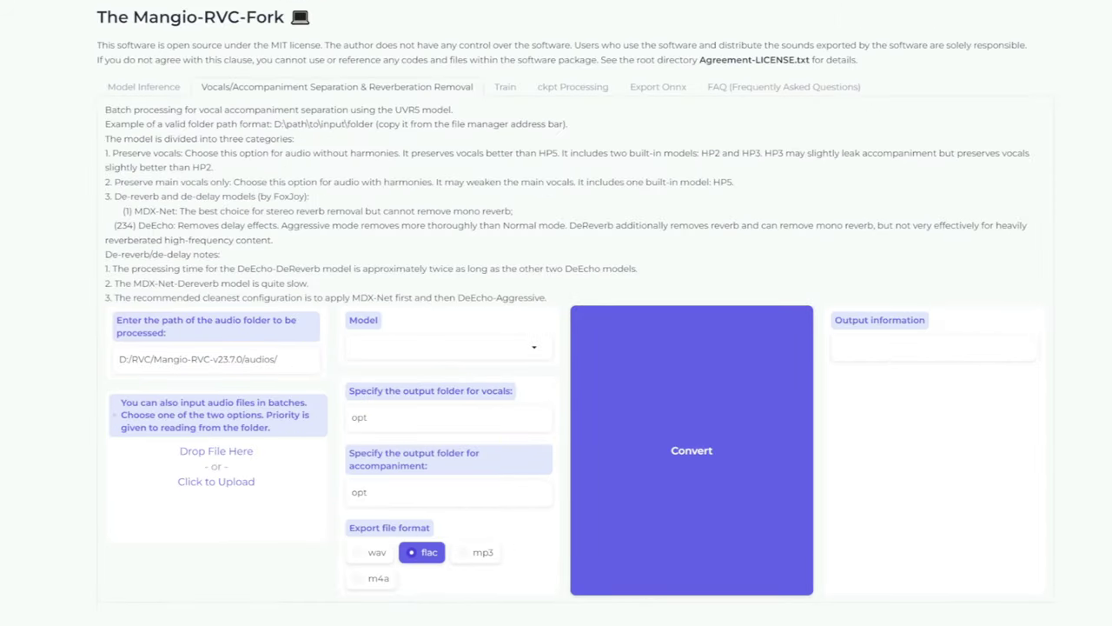
Clear the audio folder path field on the separation tab
key(alt+Tab)
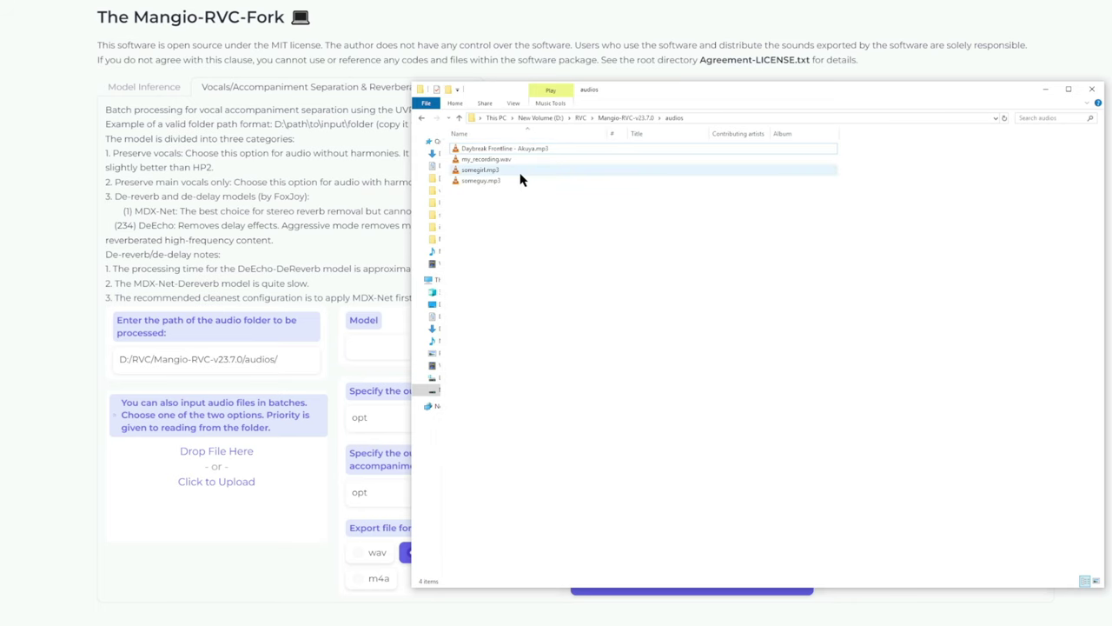
key(alt+Tab)
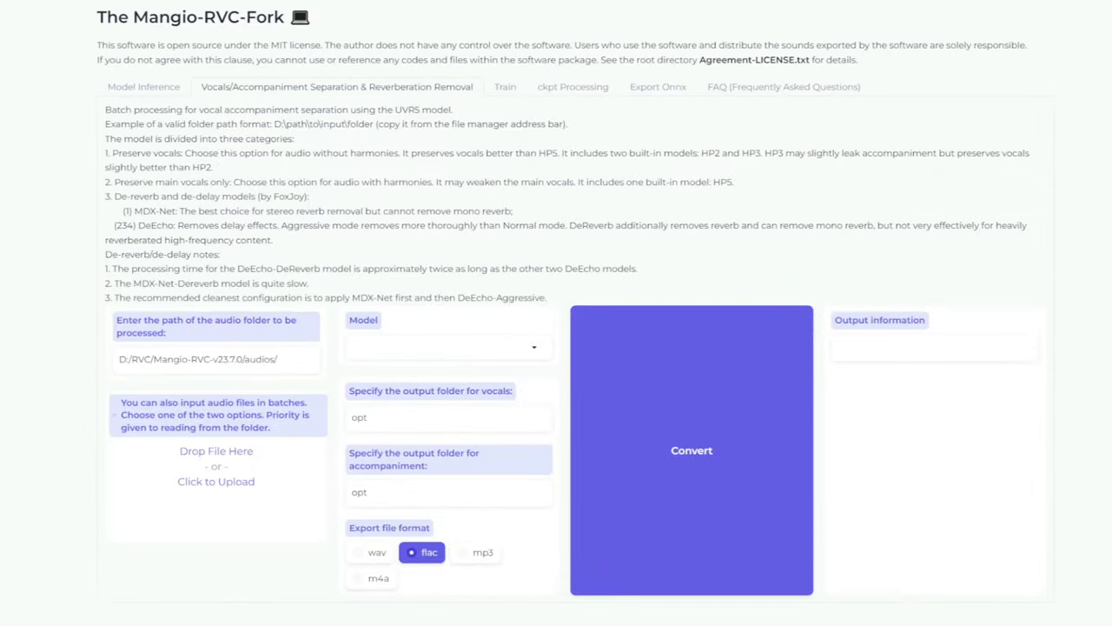
drag(282, 359, 104, 352)
key(BackSpace)
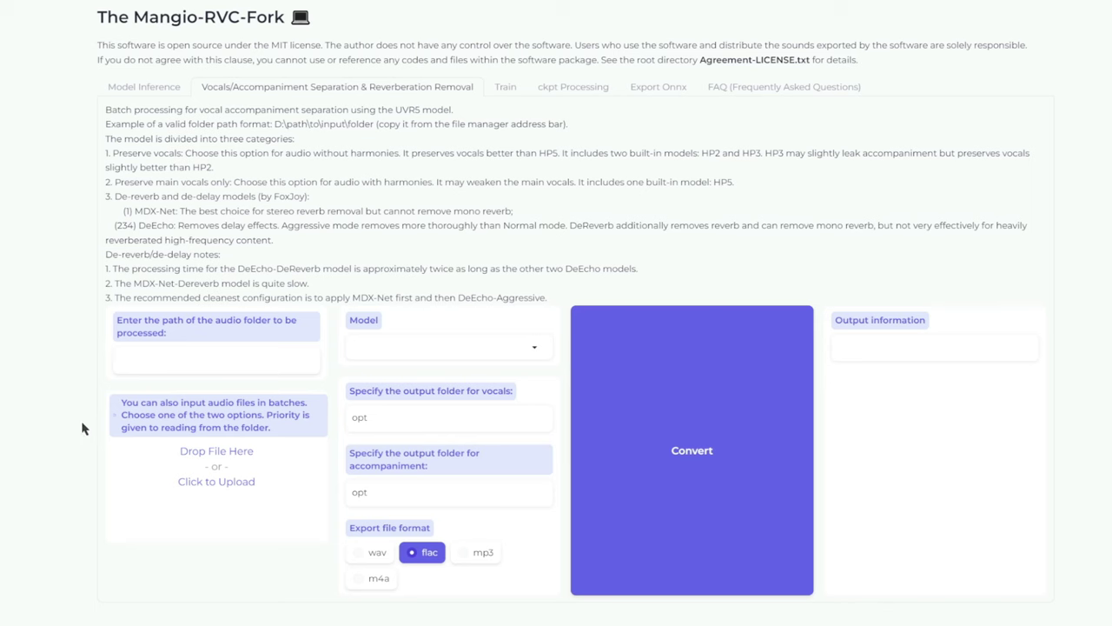
Upload Daybreak Frontline - Akuya.mp3 from the audios folder as the batch input file
key(alt+Tab)
click(530, 149)
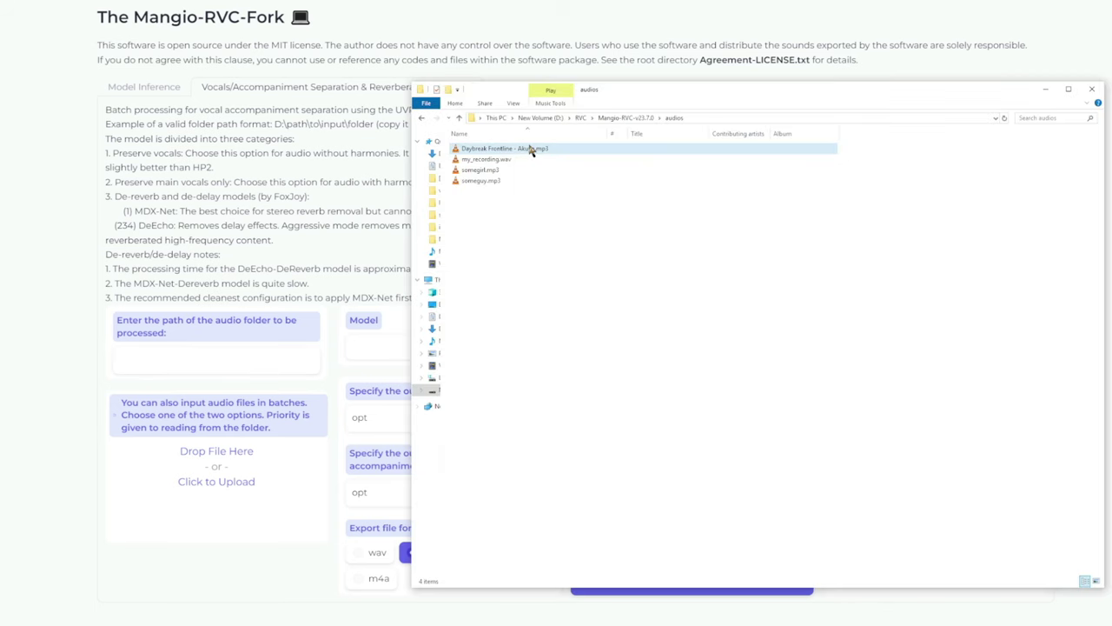
drag(530, 149, 213, 488)
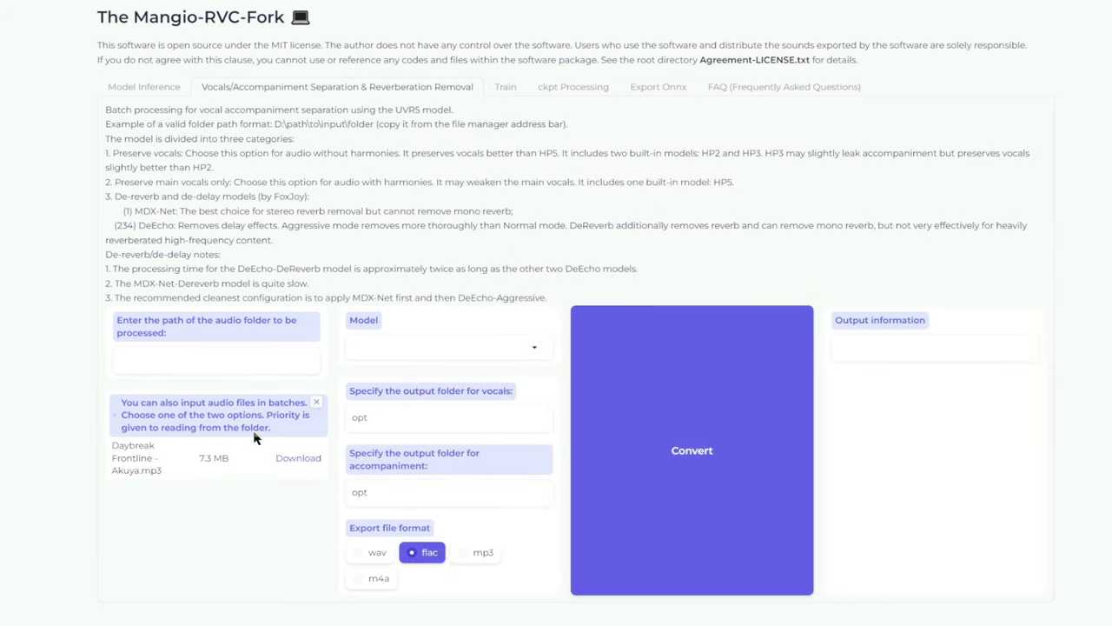
click(534, 348)
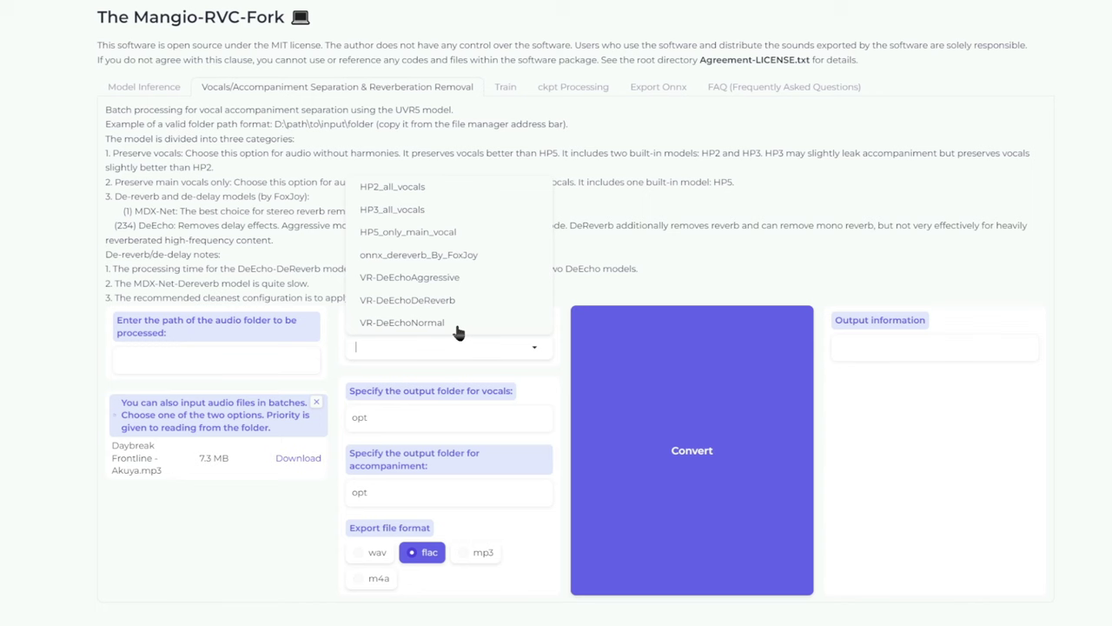
Close the model list and review the UVR5 notes on the HP2, HP3 and HP5 models
click(295, 278)
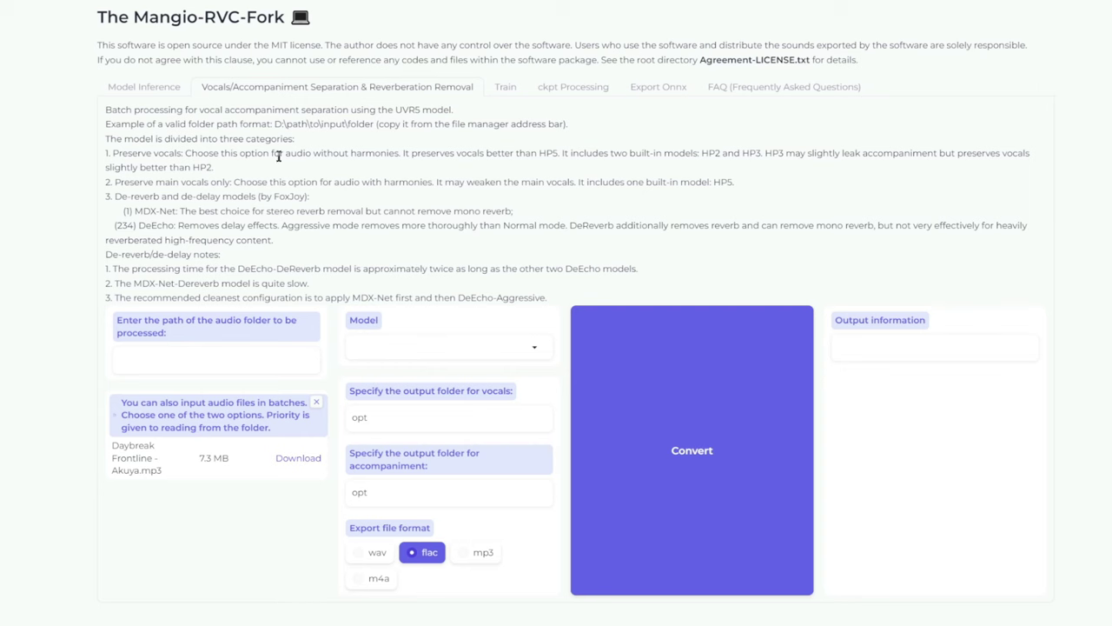
drag(278, 157, 401, 154)
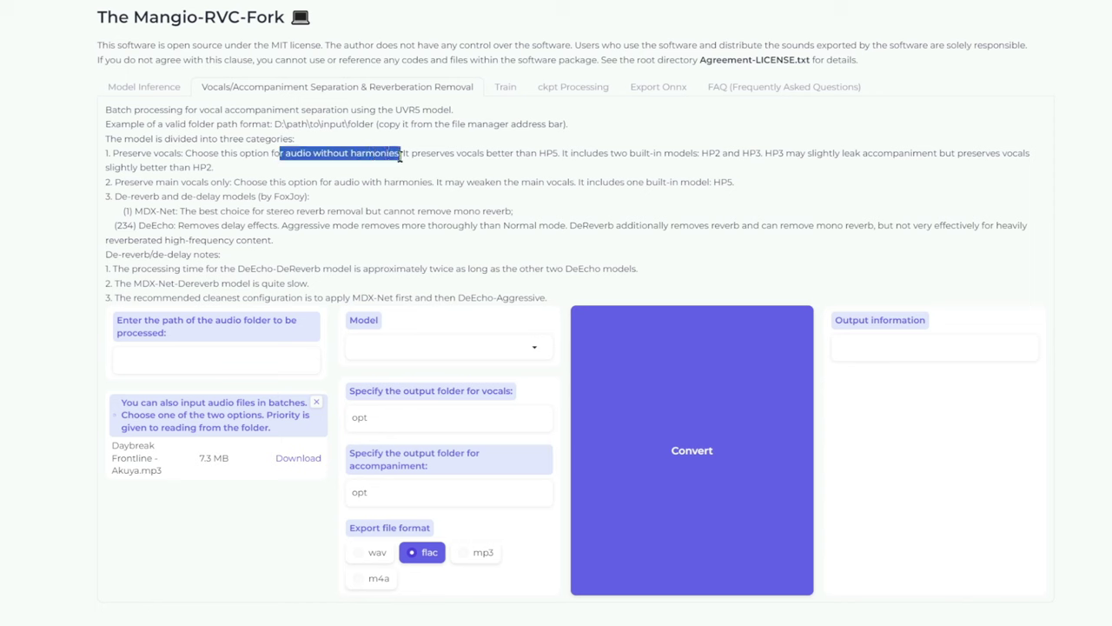
drag(700, 154, 762, 153)
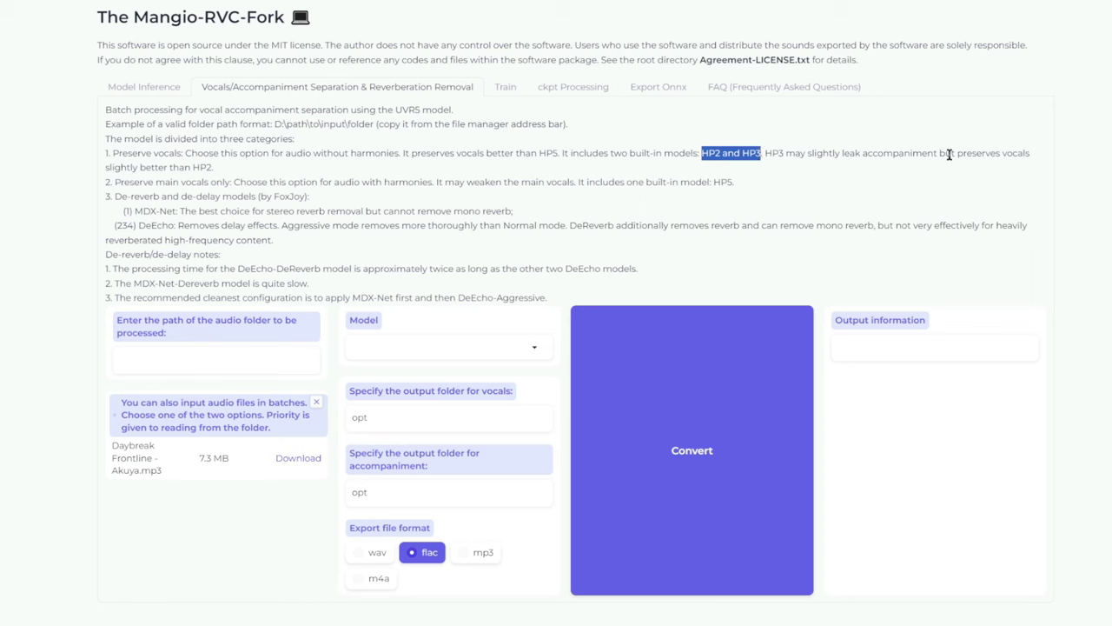
drag(957, 153, 212, 168)
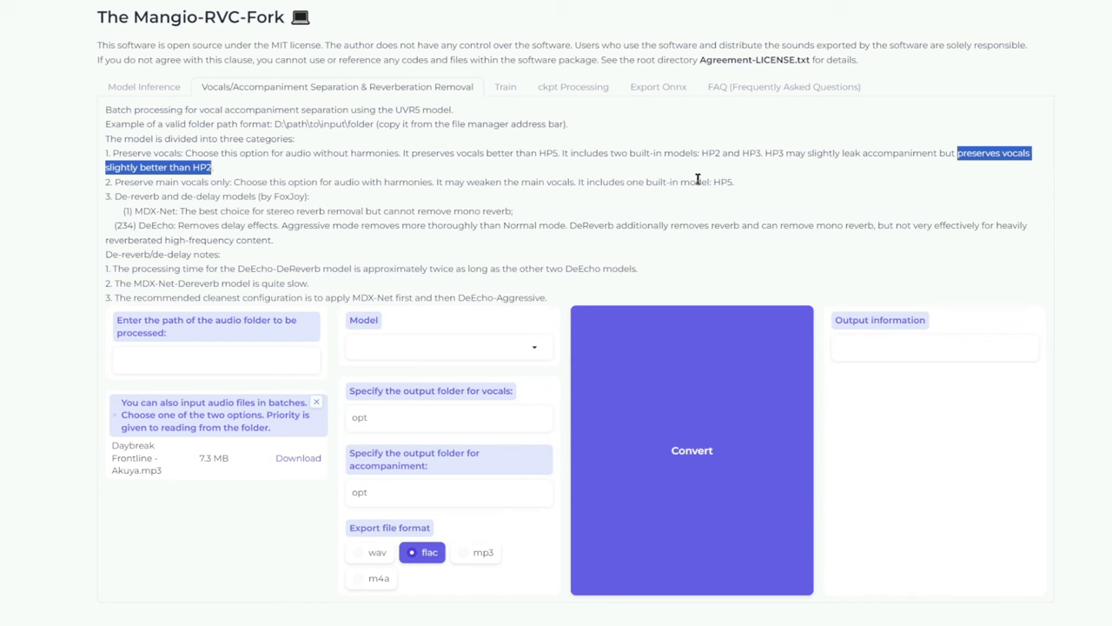
drag(714, 182, 734, 187)
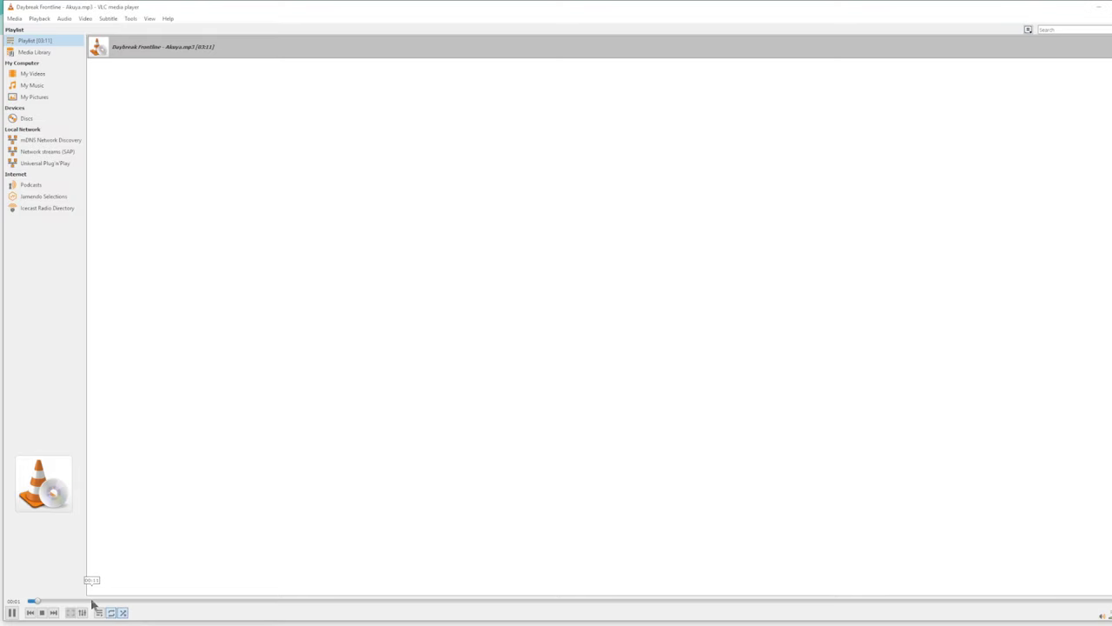
Jump ahead in Daybreak Frontline to about 00:12, then to about 00:28
click(92, 600)
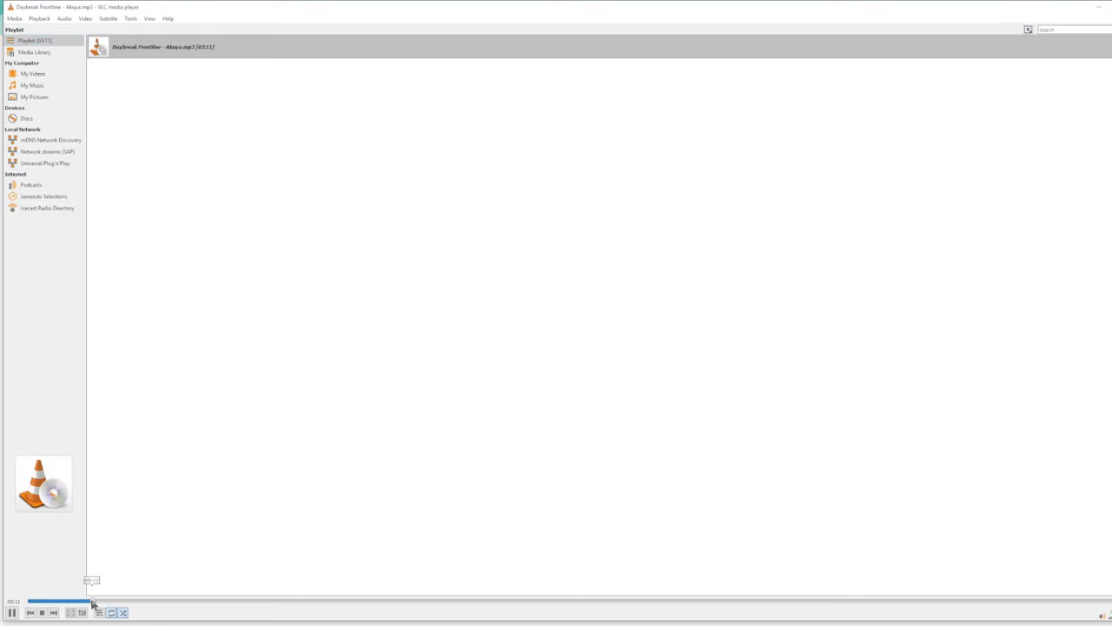
click(189, 600)
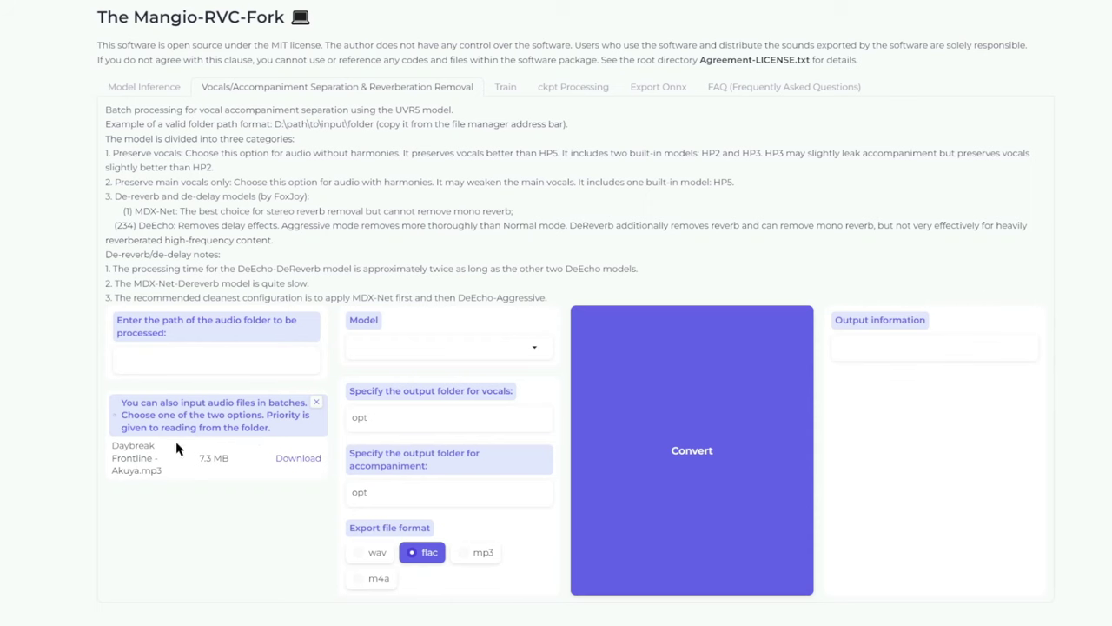
Choose the HP3_all_vocals model and open the audio-outputs folder in File Explorer
click(534, 351)
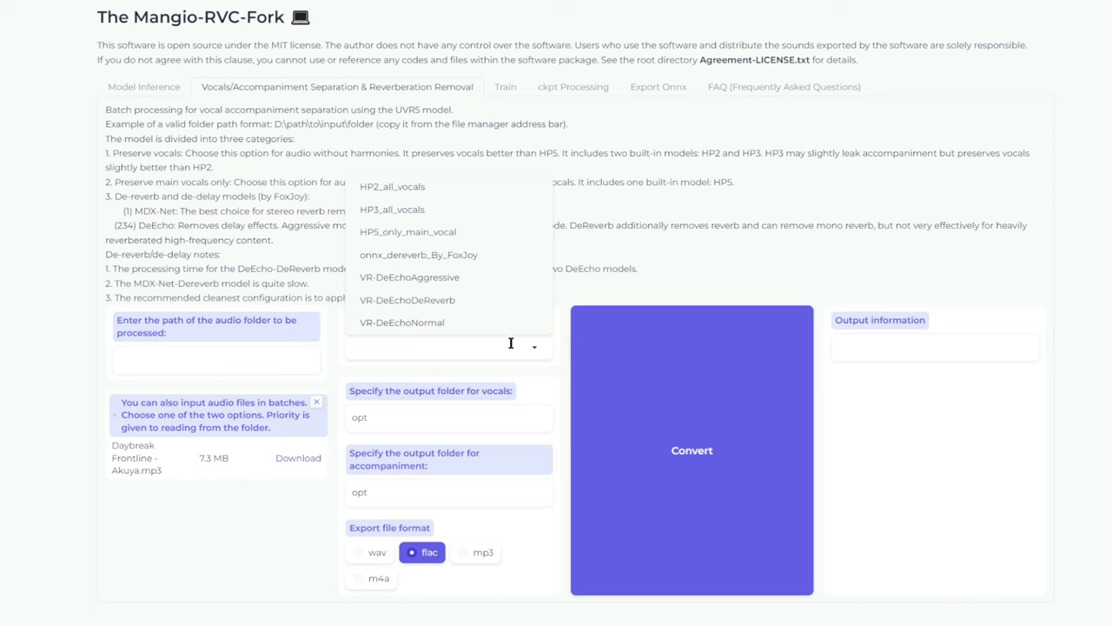
click(412, 211)
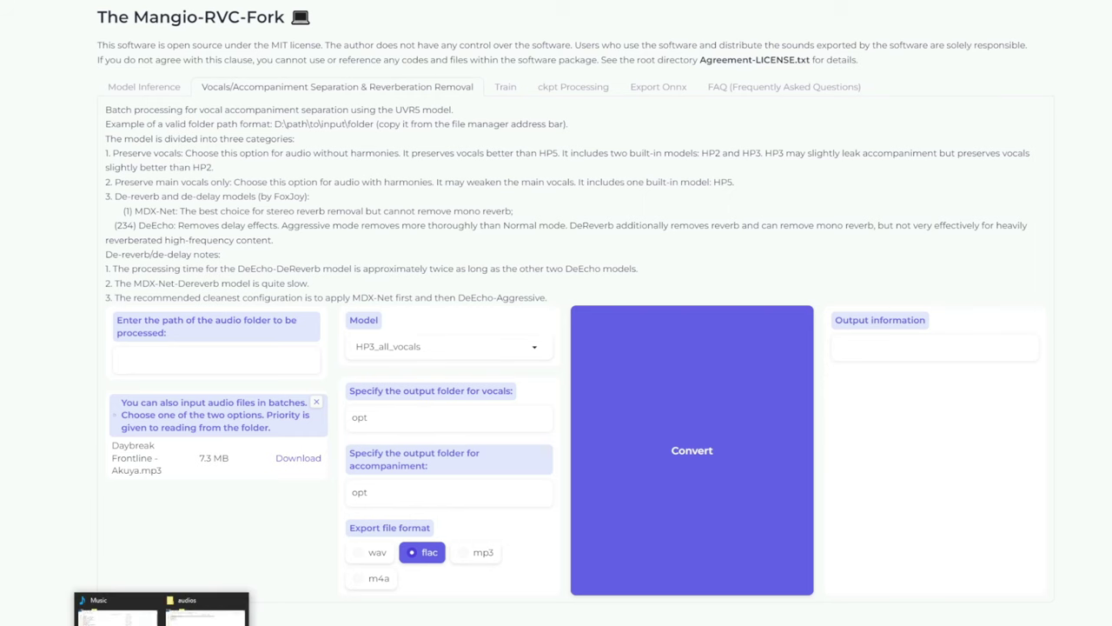
click(183, 621)
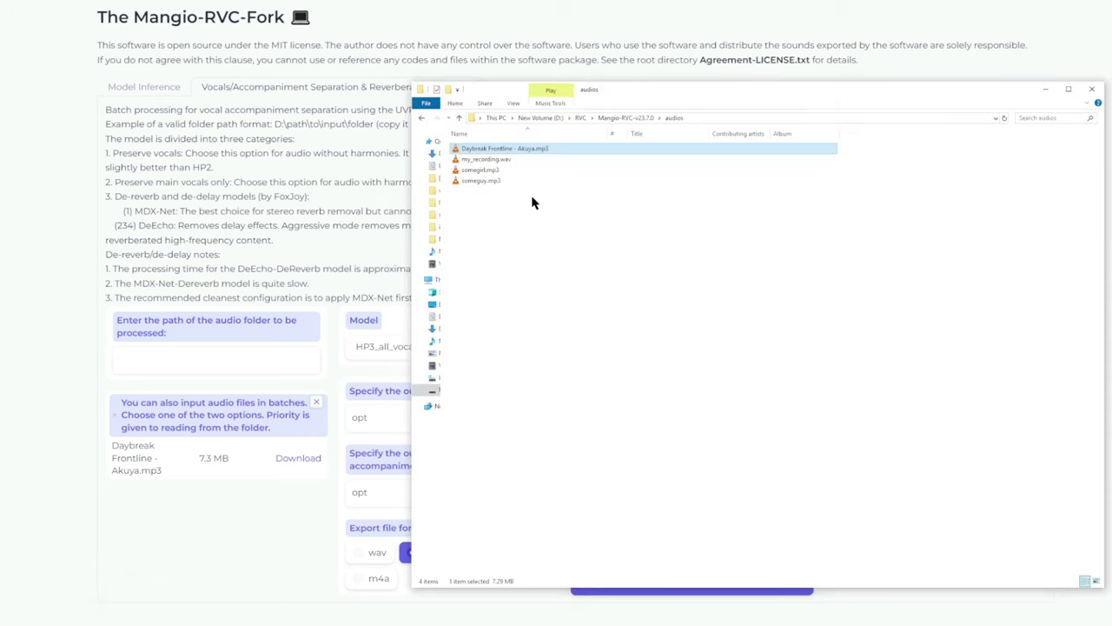
click(629, 119)
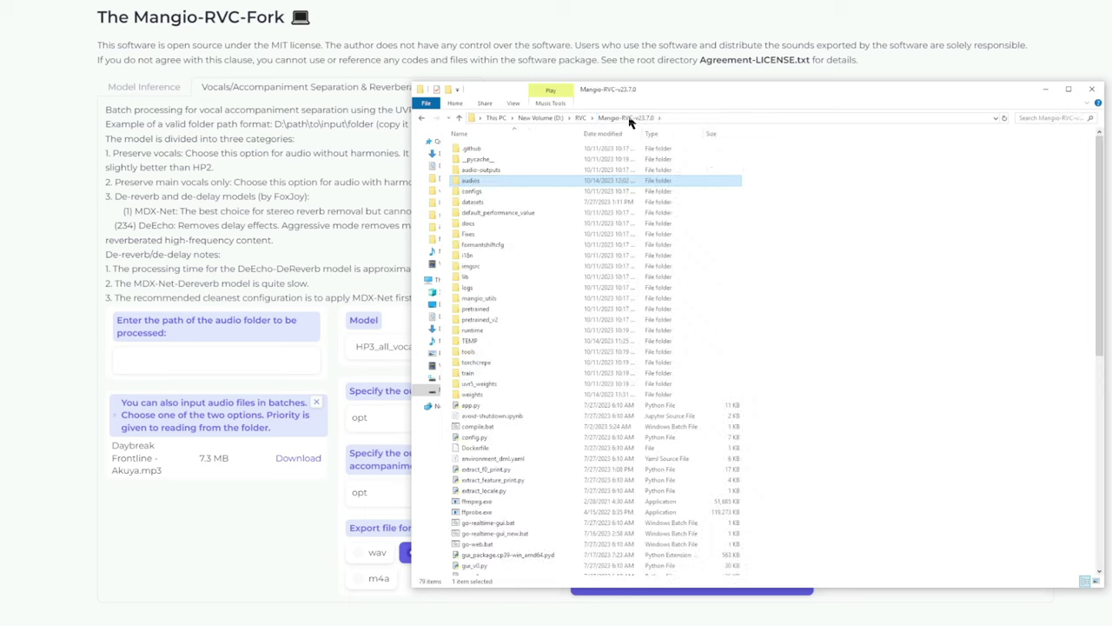
click(485, 174)
double_click(486, 171)
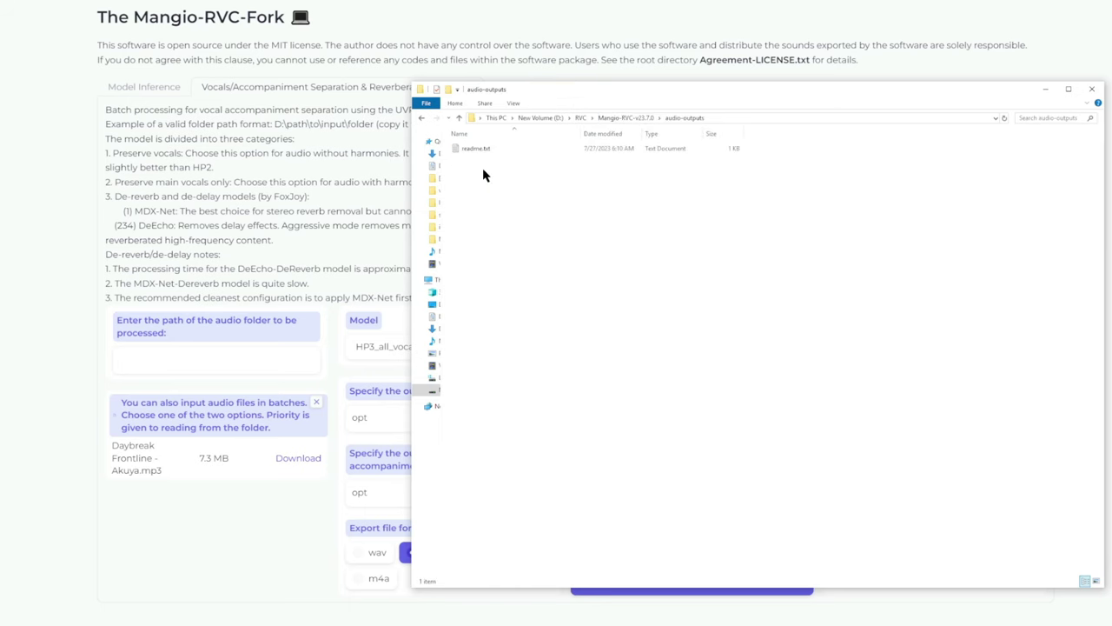
Paste the D:\RVC\Mangio-RVC-v23.7.0\audio-outputs path into both vocals and accompaniment output fields
right_click(680, 122)
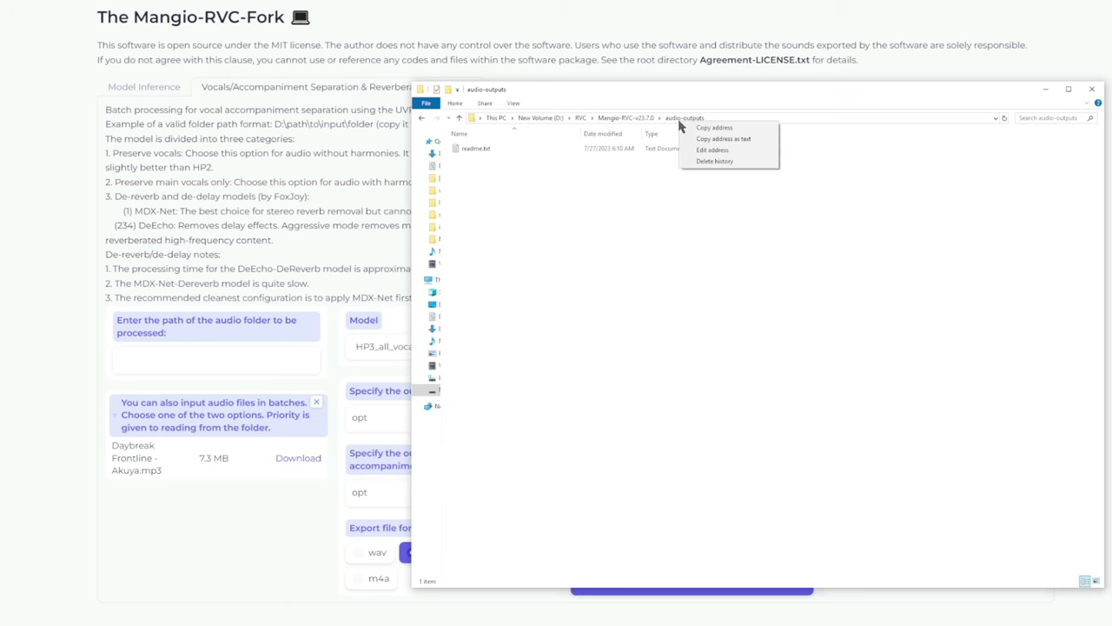
click(692, 139)
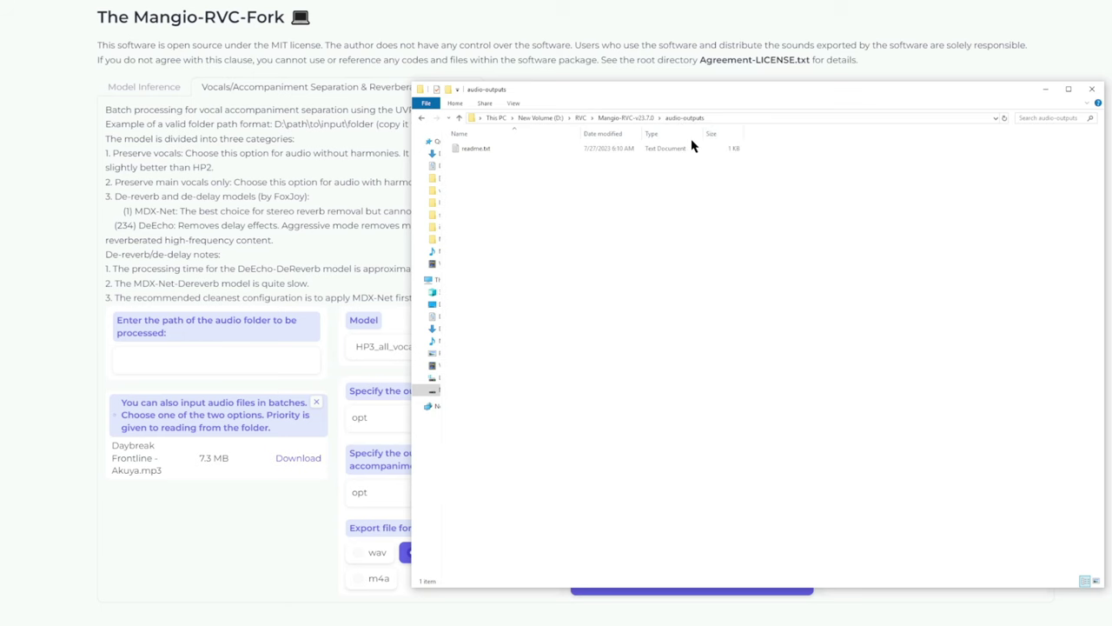
click(283, 491)
drag(427, 417, 351, 417)
key(ctrl+v)
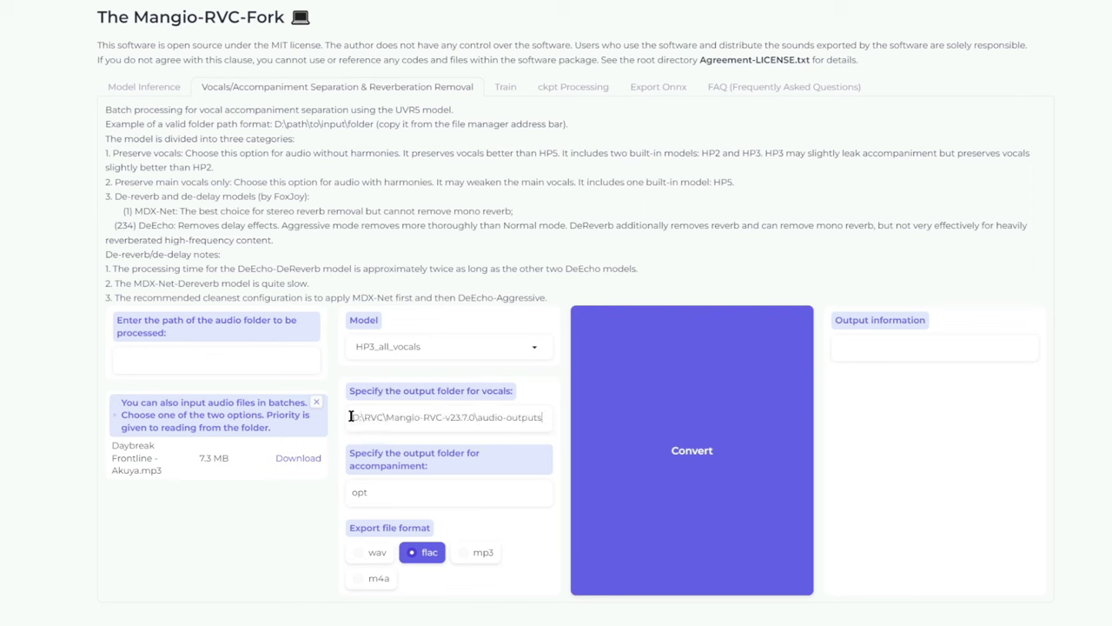
double_click(371, 492)
key(ctrl+v)
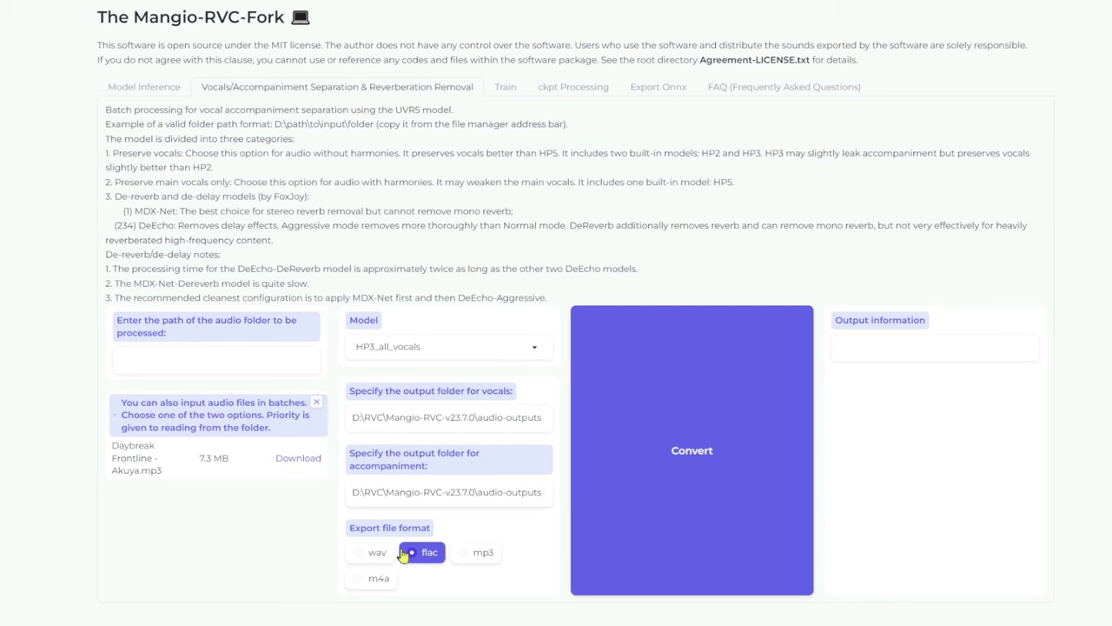
Set mp3 export format and separate Daybreak Frontline - Akuya.mp3 into vocals and accompaniment
click(457, 556)
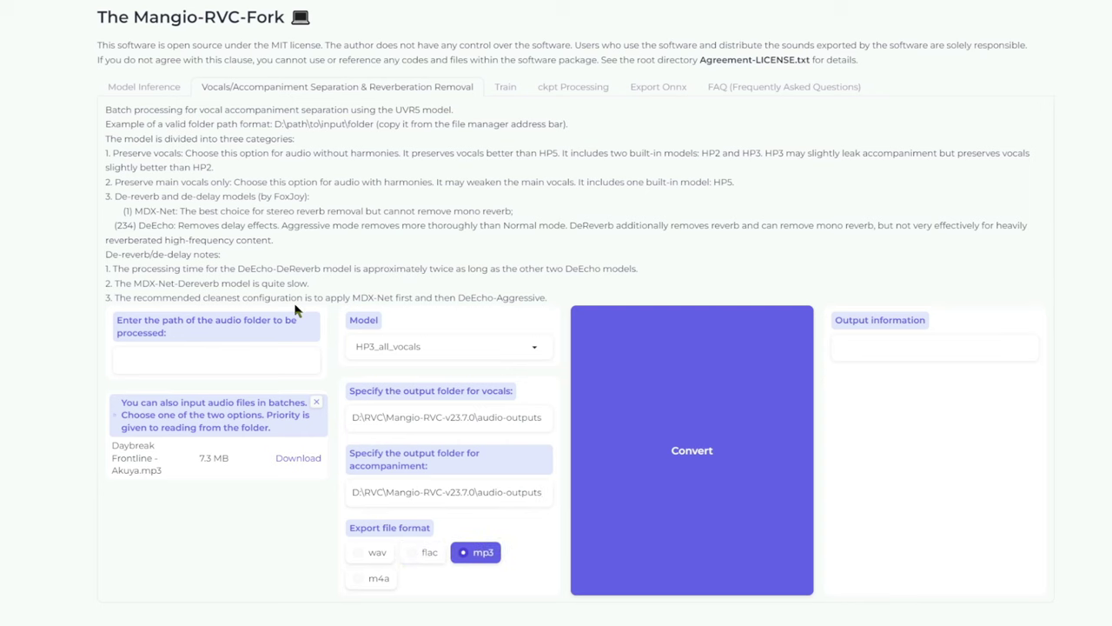
click(681, 450)
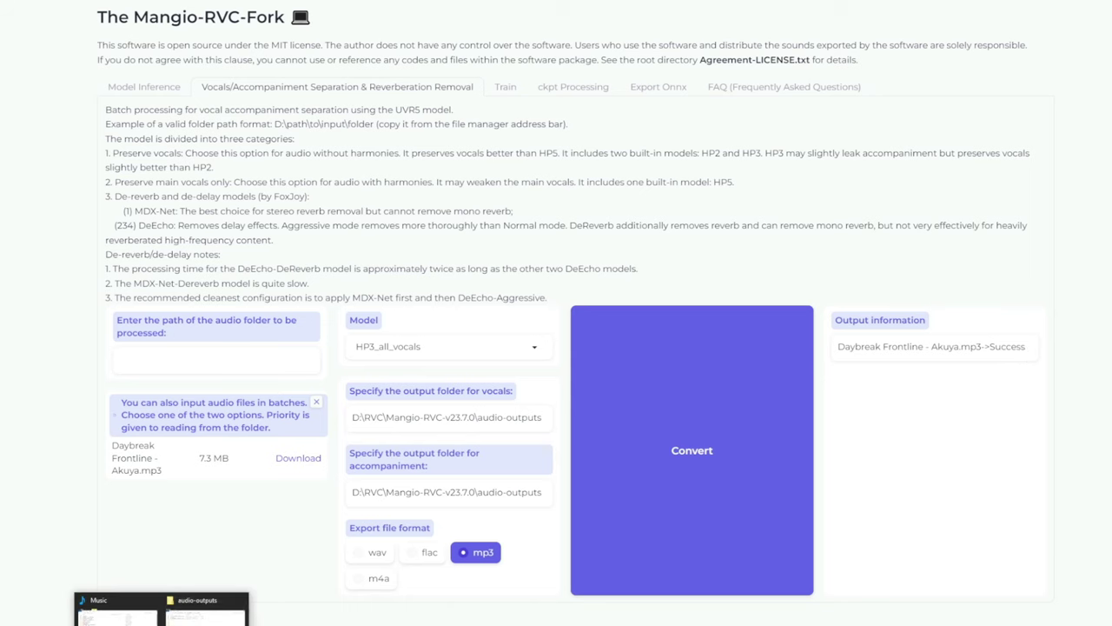
Play the separated vocal and instrument stems from audio-outputs in VLC
click(196, 618)
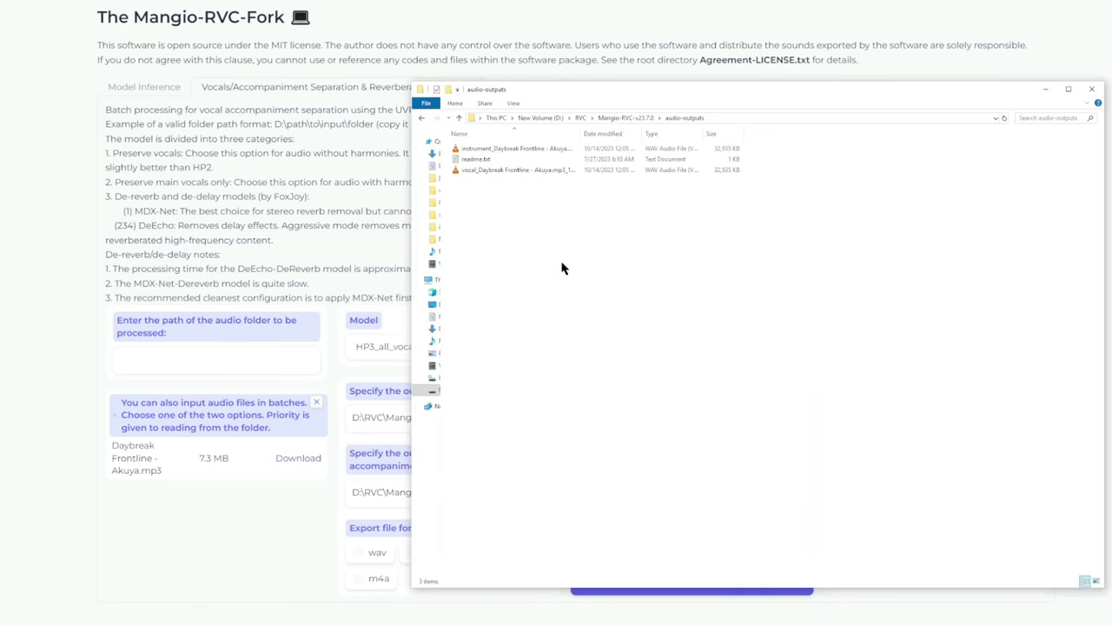
drag(578, 137, 721, 137)
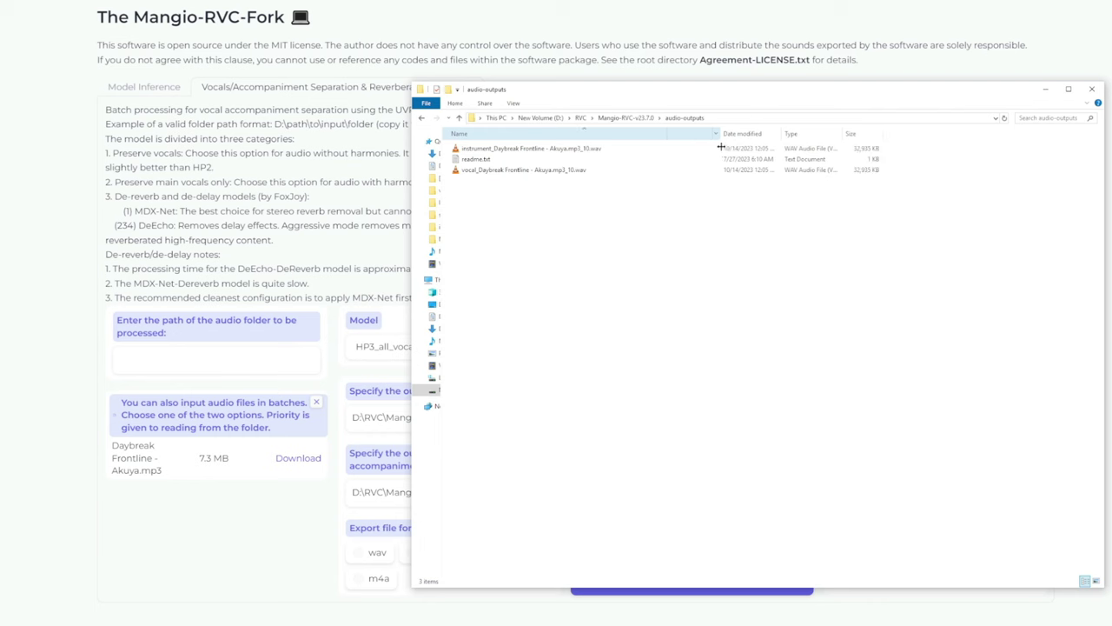
double_click(499, 171)
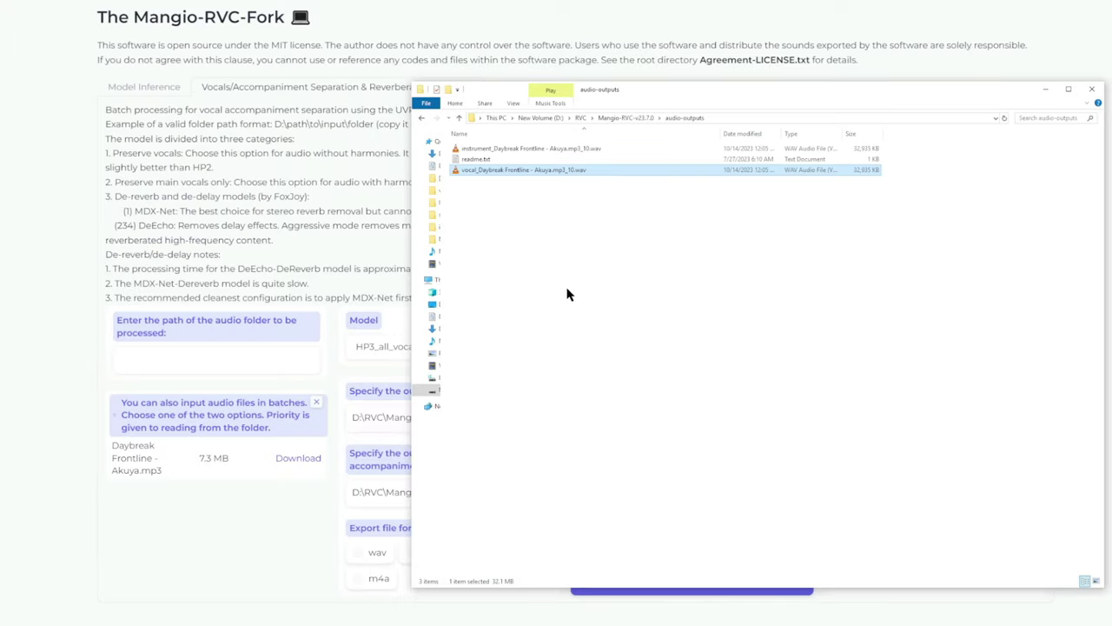
click(516, 152)
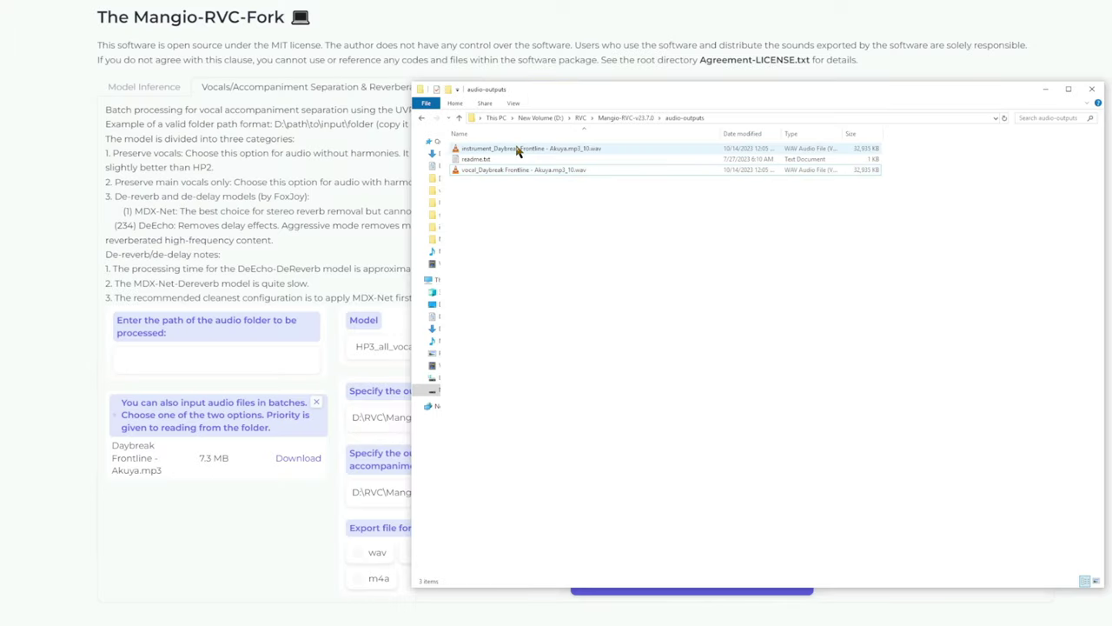
double_click(516, 151)
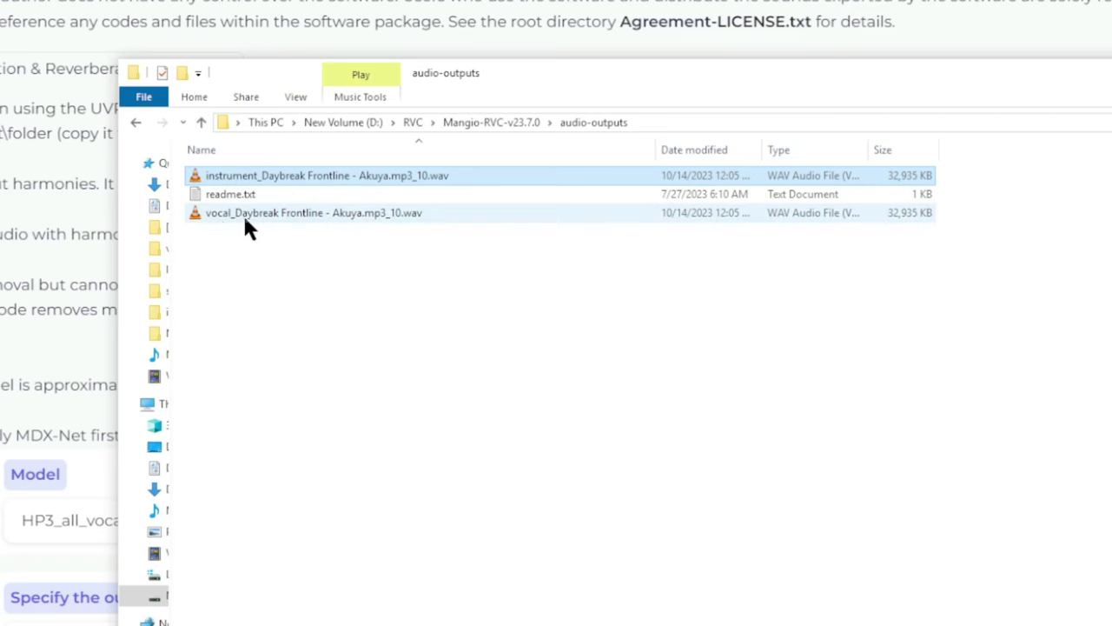
click(211, 215)
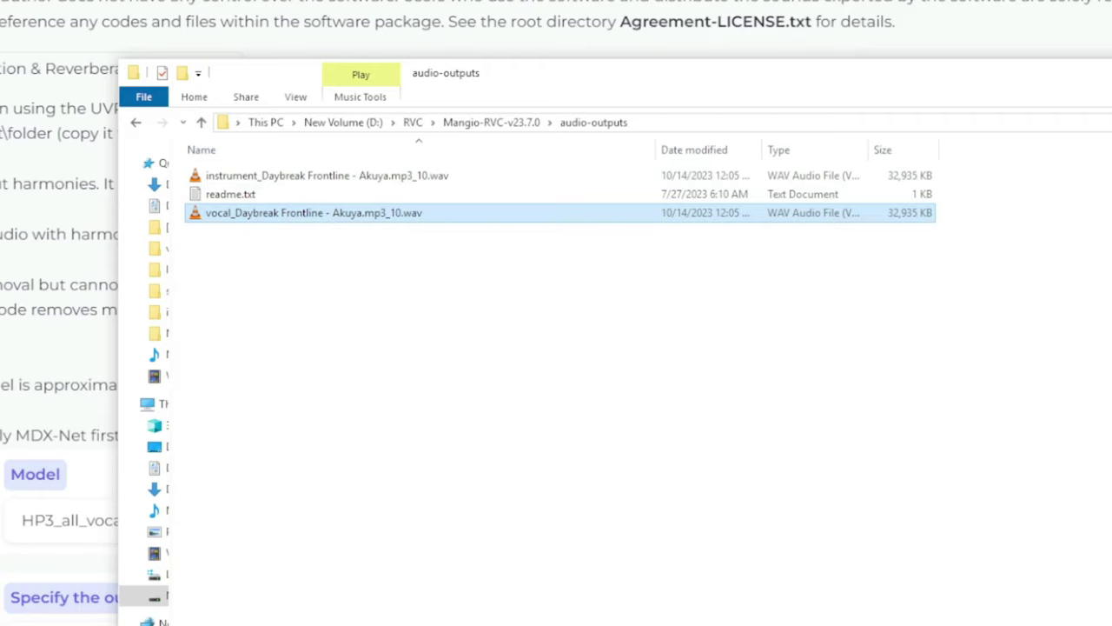
click(286, 524)
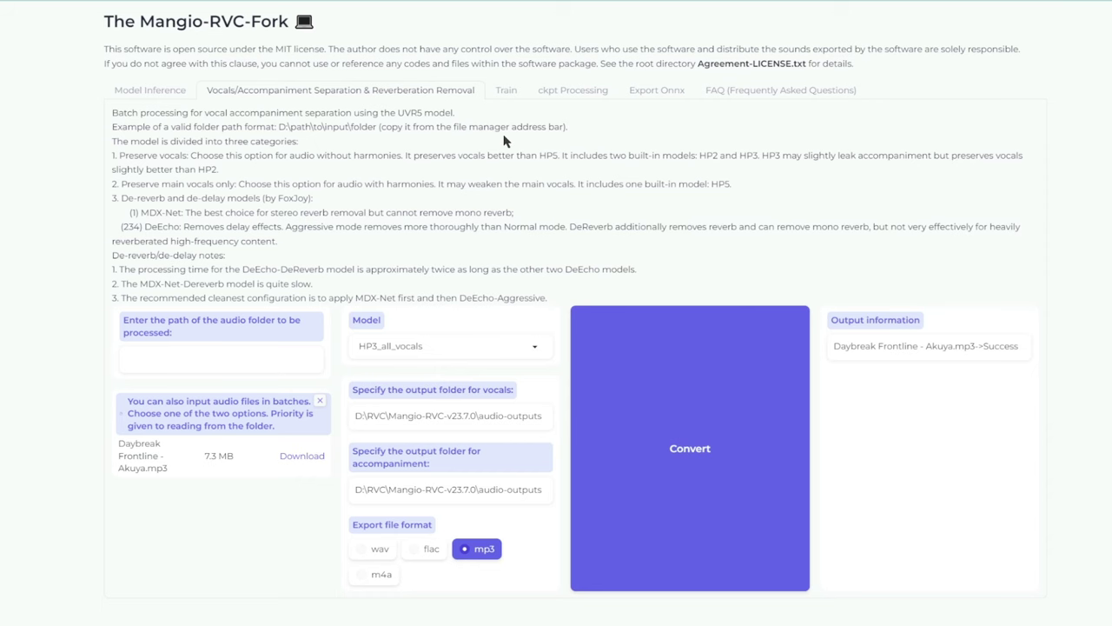
Switch to the Train tab with experiment mi-test, 40k sample rate and v1
click(507, 92)
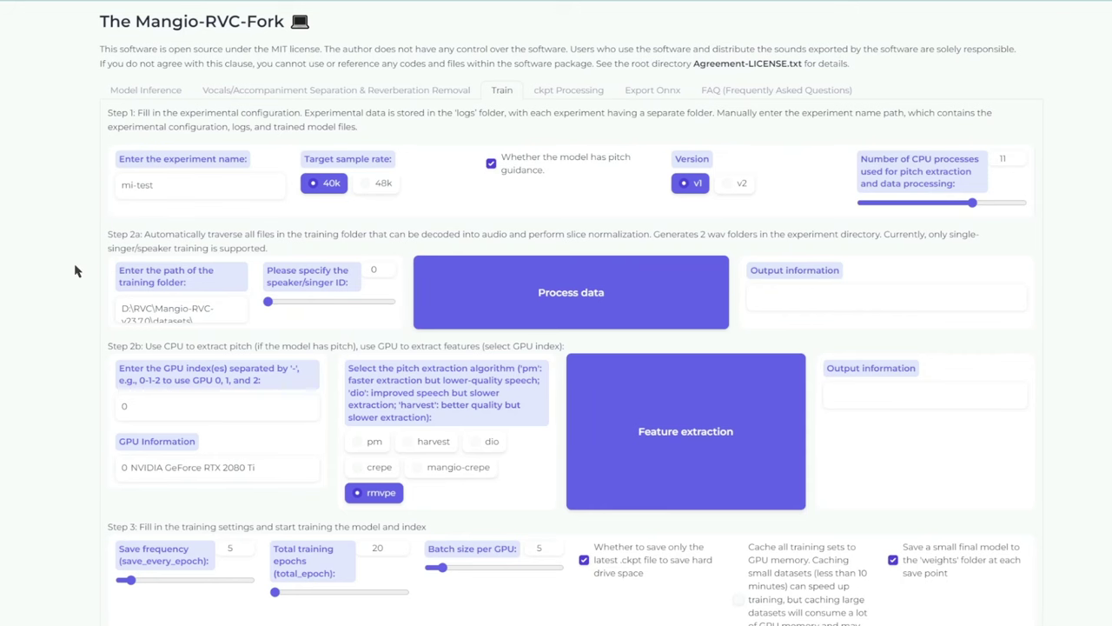
Name the experiment 'gura' with version v2, then play a Gura talking video on YouTube
triple_click(165, 188)
text(gura)
click(728, 184)
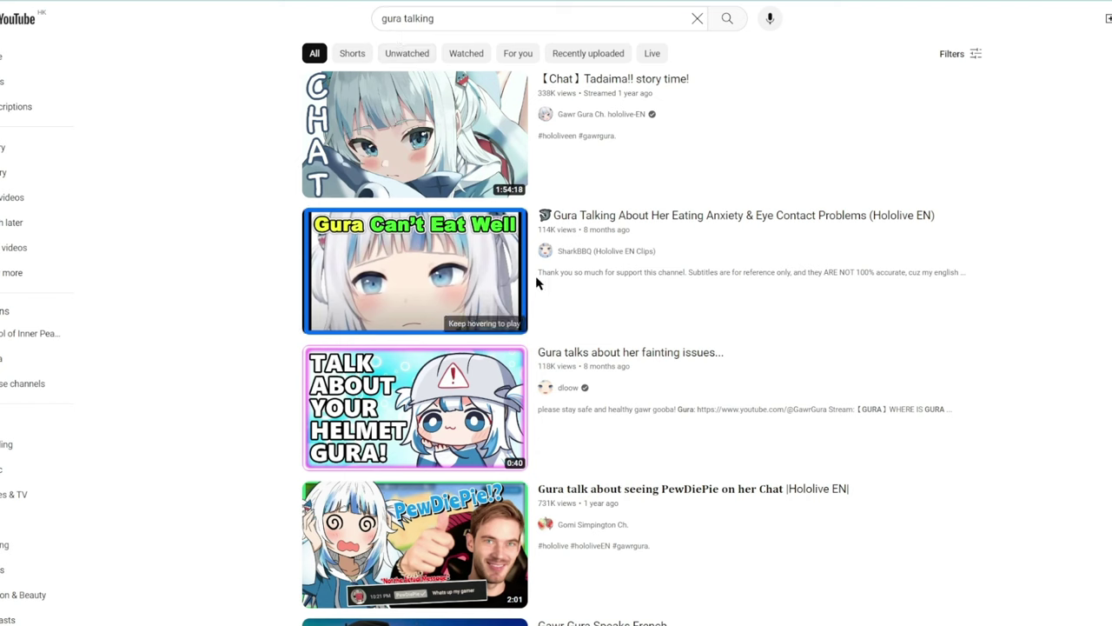
click(622, 218)
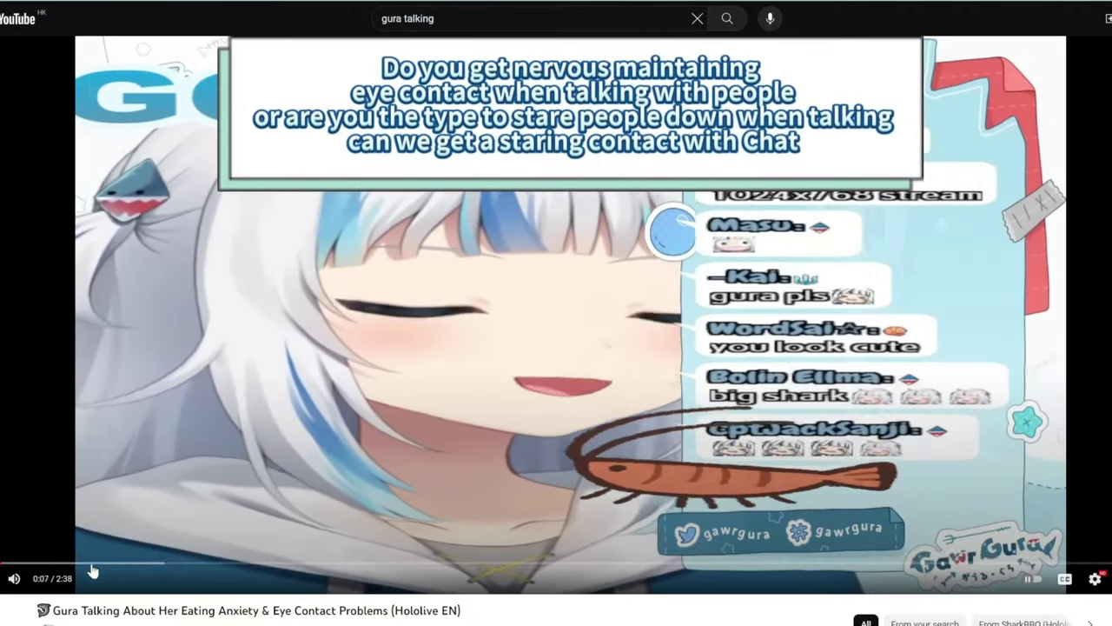
Skim through the Gura talking video and copy its youtu.be share link
click(95, 563)
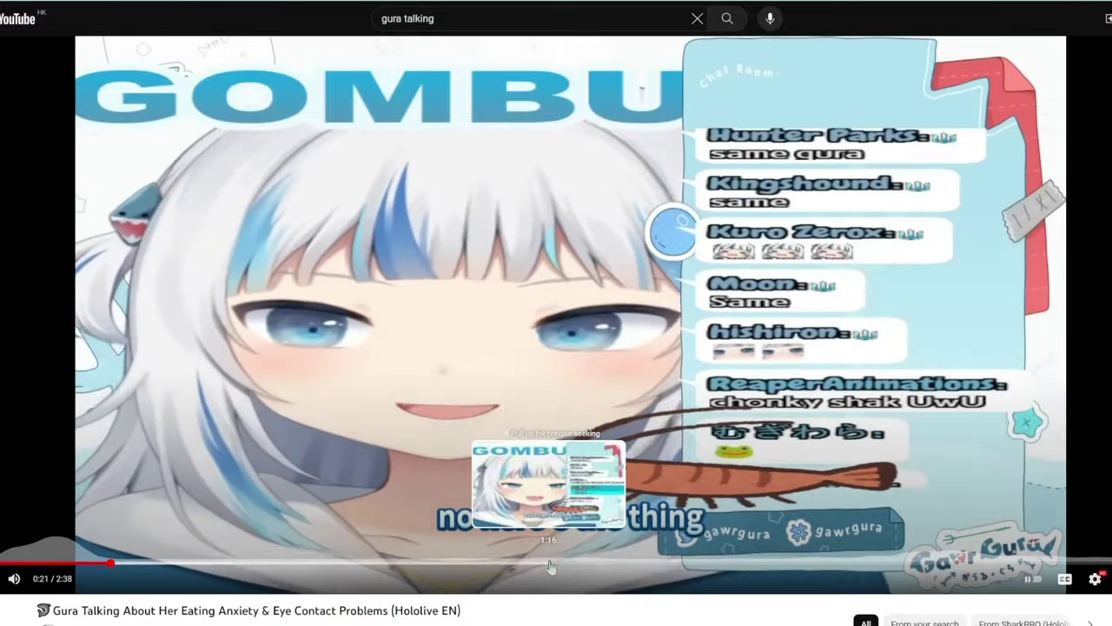
click(549, 564)
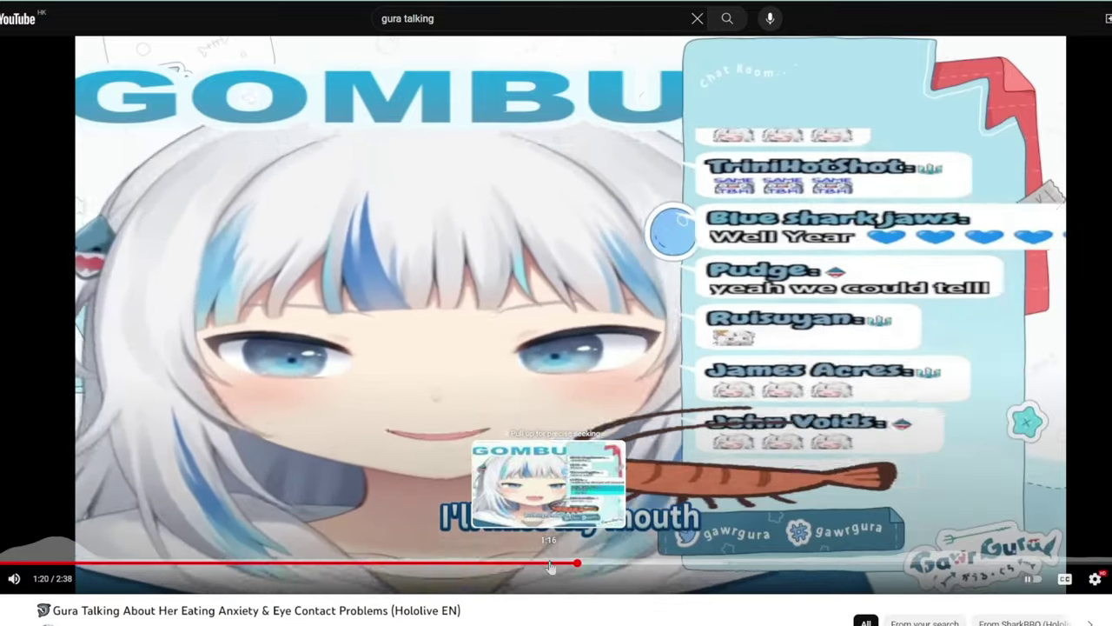
drag(549, 565, 1042, 565)
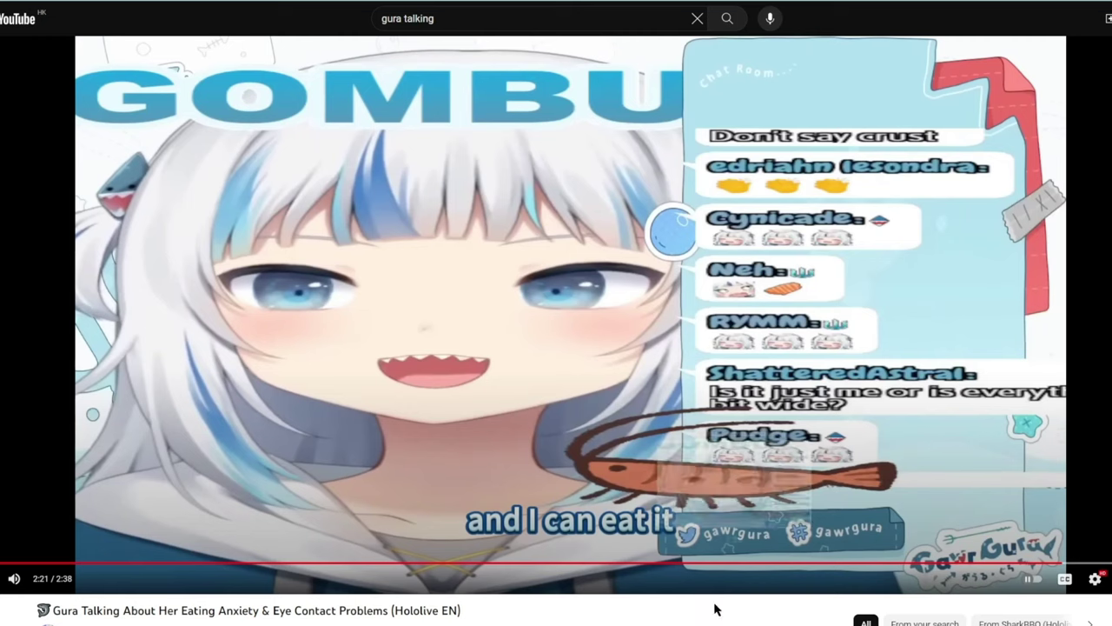
click(588, 602)
click(691, 401)
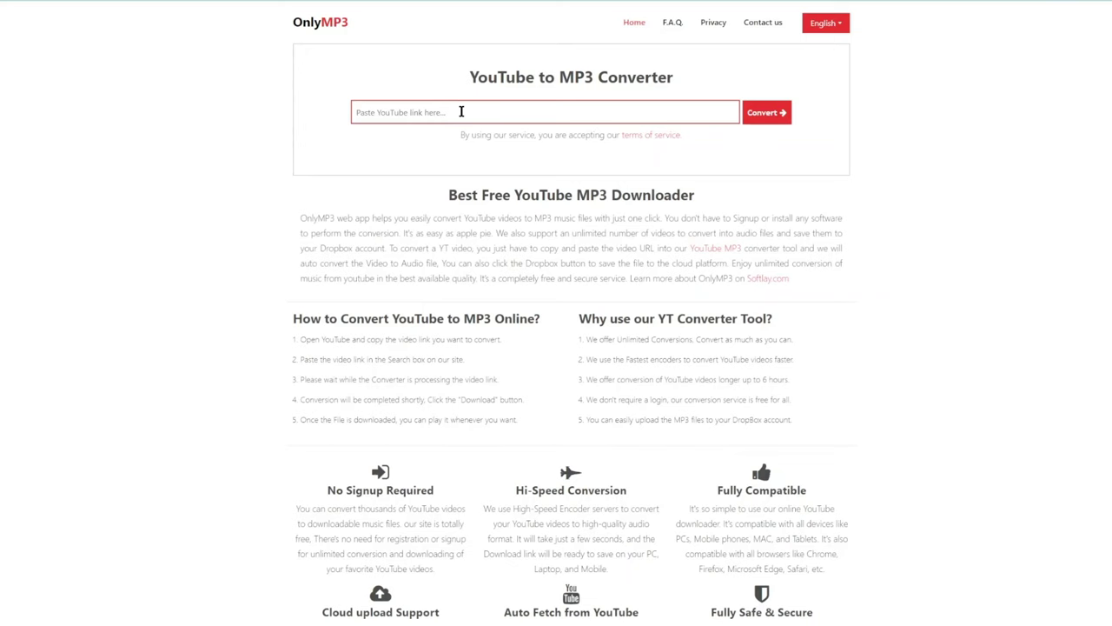
Paste the YouTube link into OnlyMP3, convert it, and download the MP3
click(462, 111)
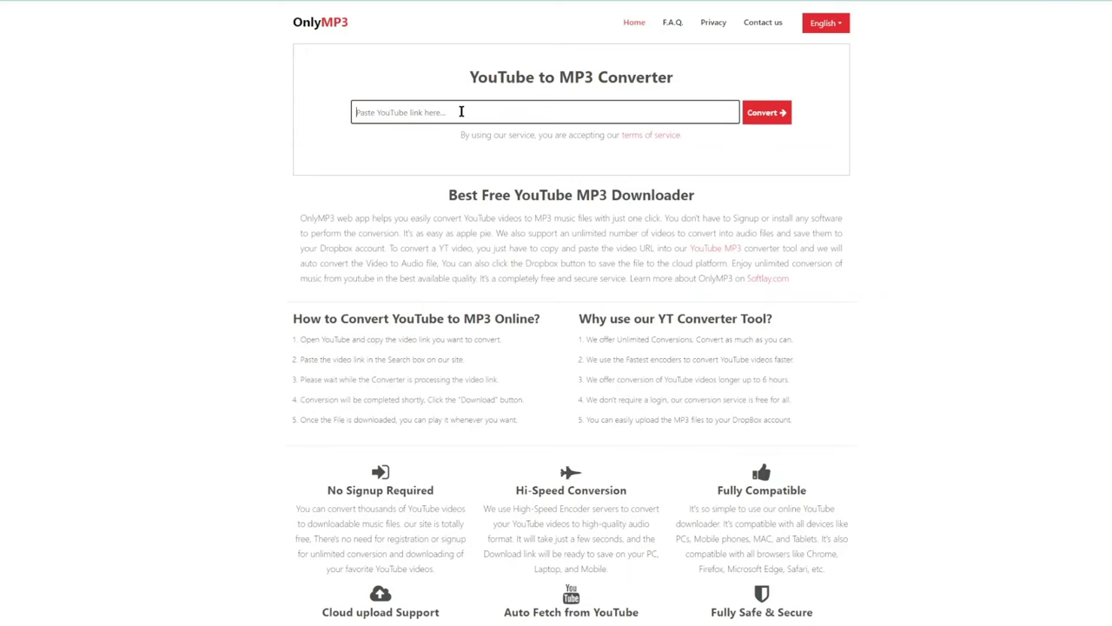
key(ctrl+v)
click(755, 120)
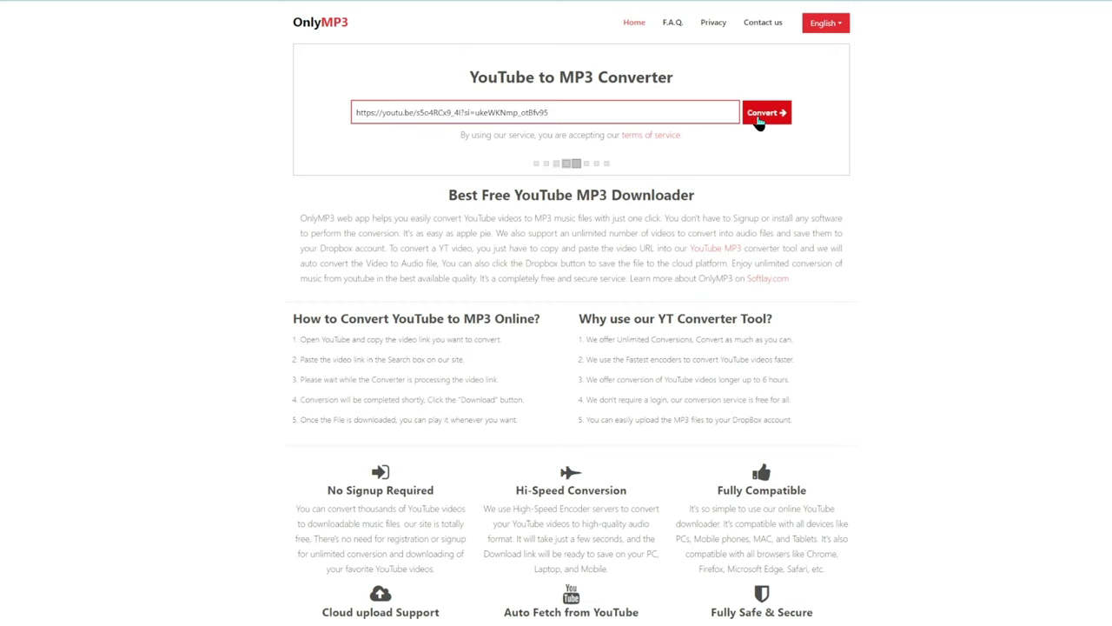
click(725, 228)
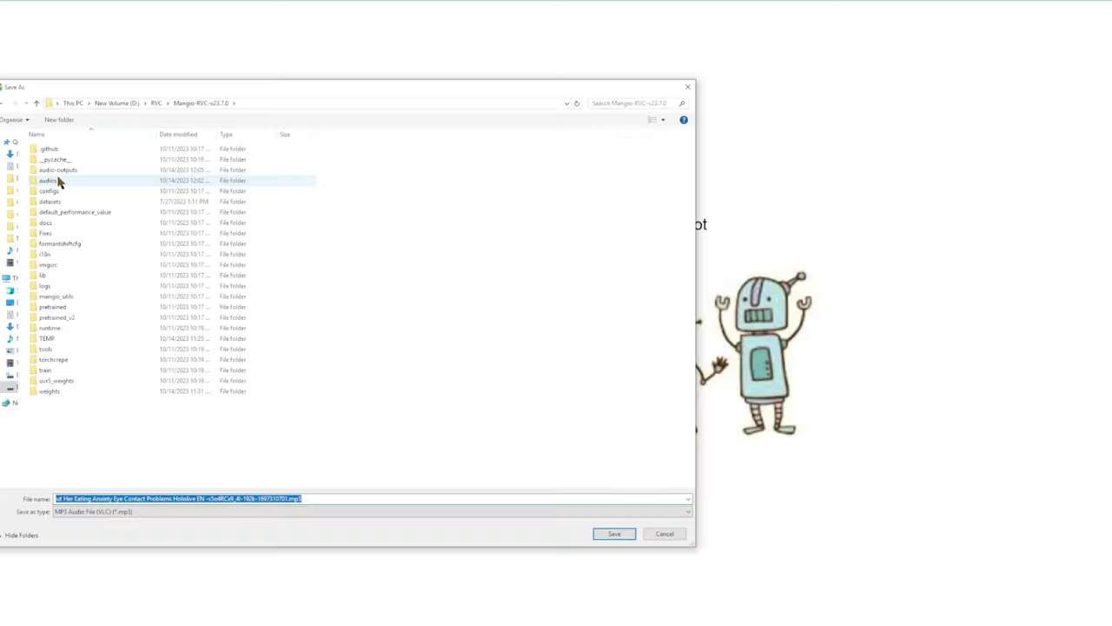
Save the MP3 as 'gura talking' in the audios folder
double_click(56, 181)
click(116, 499)
text(gura talking)
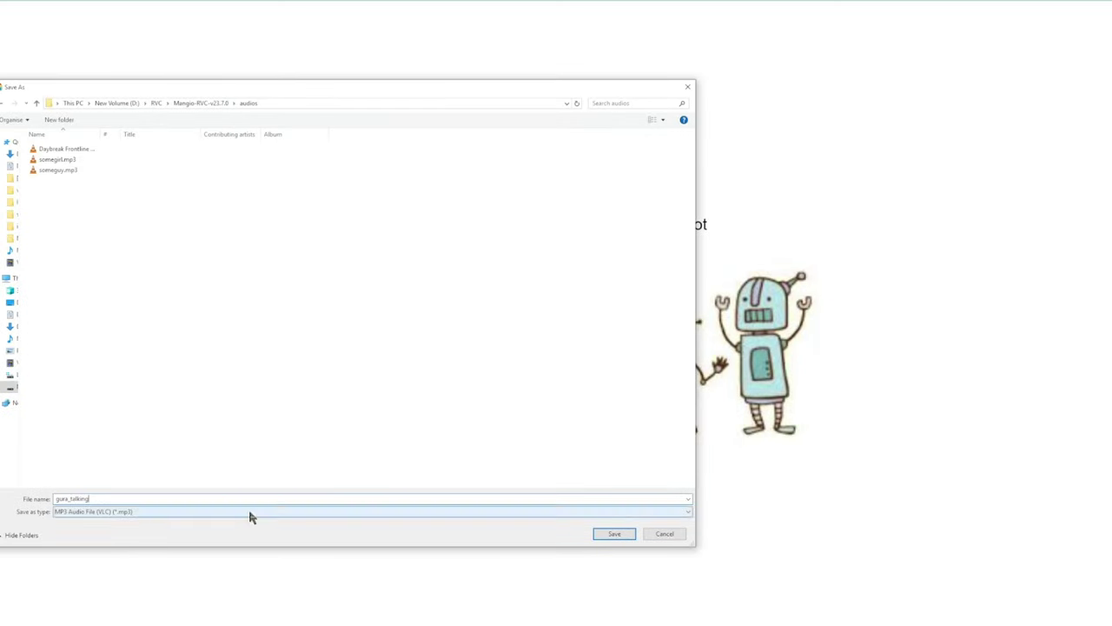
click(614, 535)
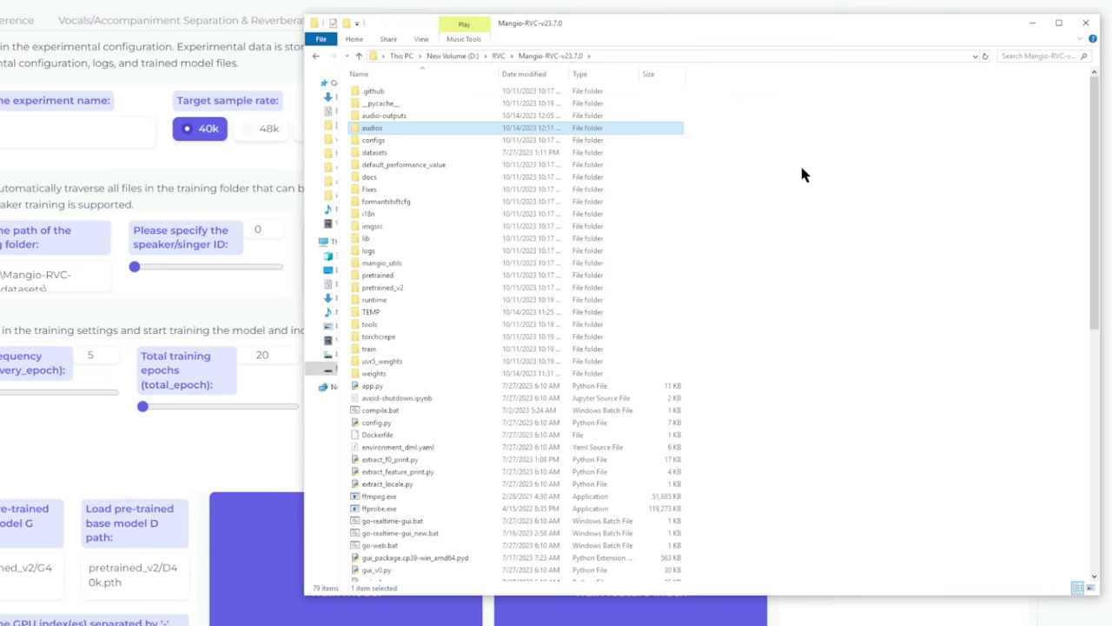
Create a new folder named 'gura' inside Mangio-RVC-v23.7.0
right_click(804, 175)
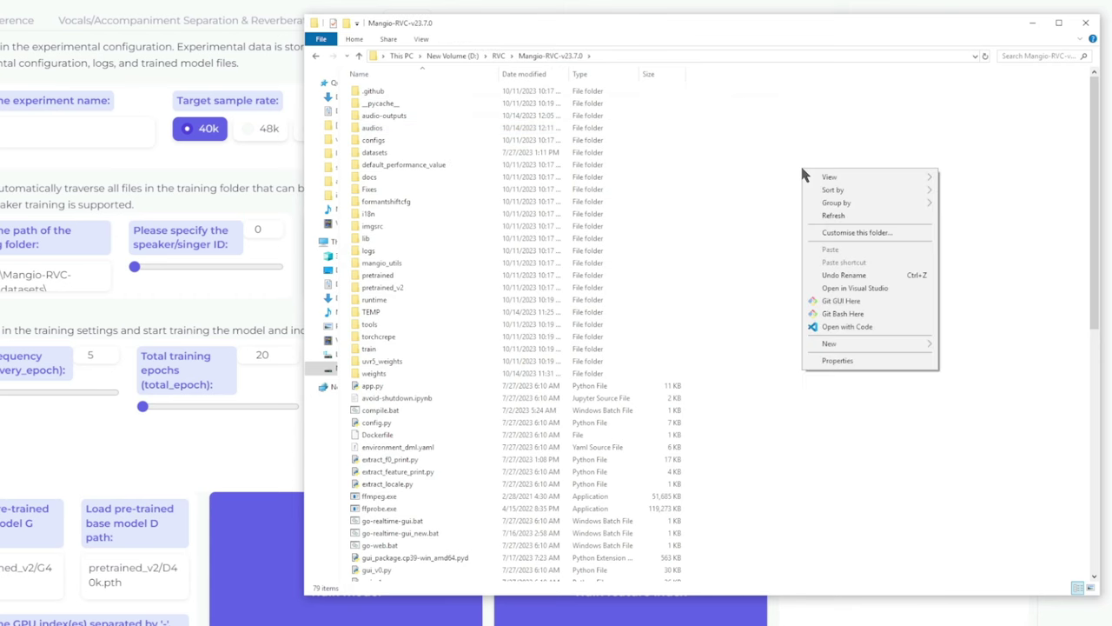
mouse_move(869, 344)
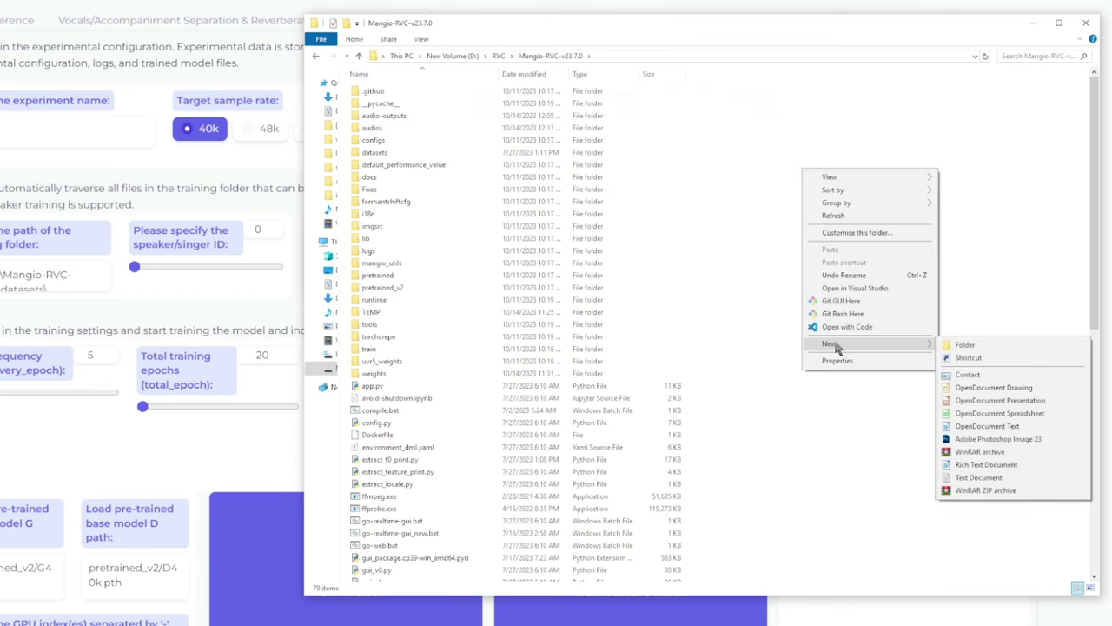
click(966, 346)
text(gura)
key(Return)
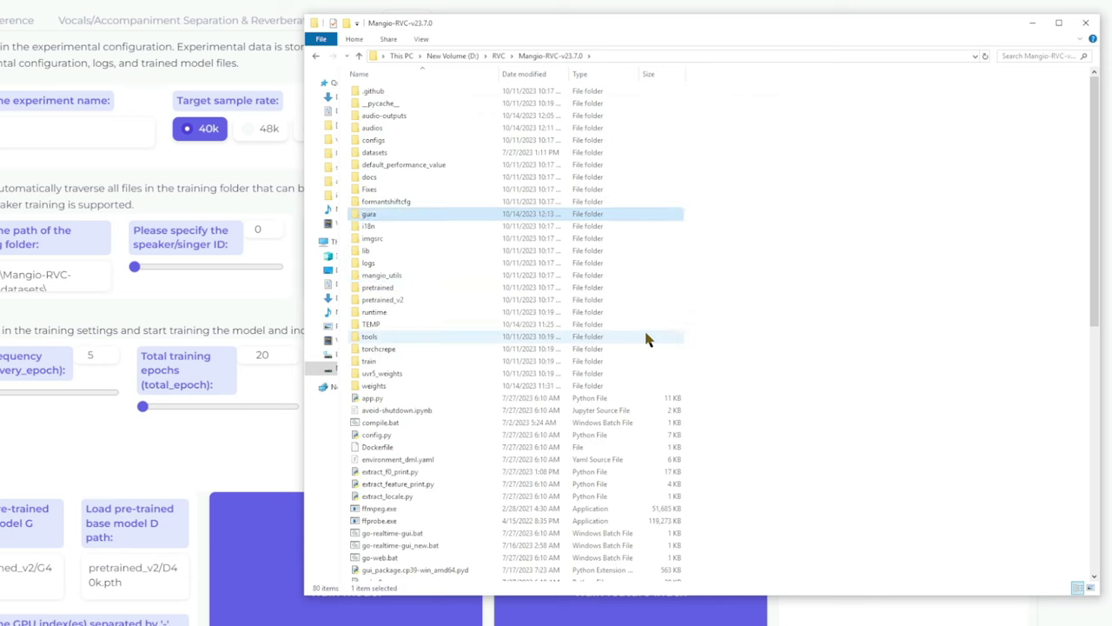
Move gura_talking.mp3 from the audios folder into the gura folder
right_click(374, 132)
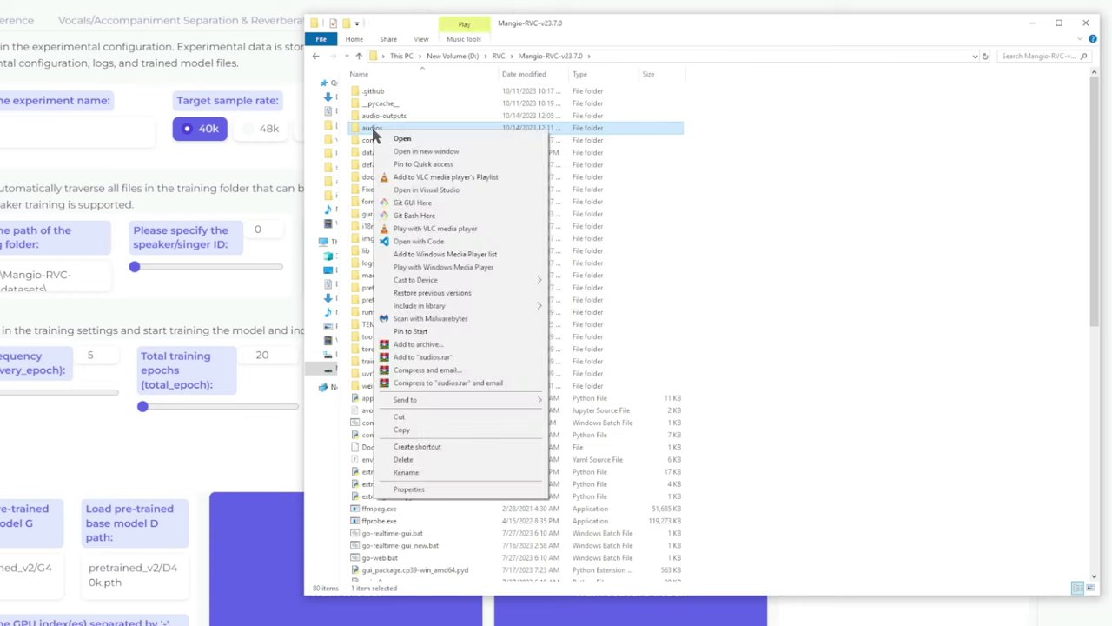
click(405, 148)
drag(665, 124, 371, 220)
double_click(371, 216)
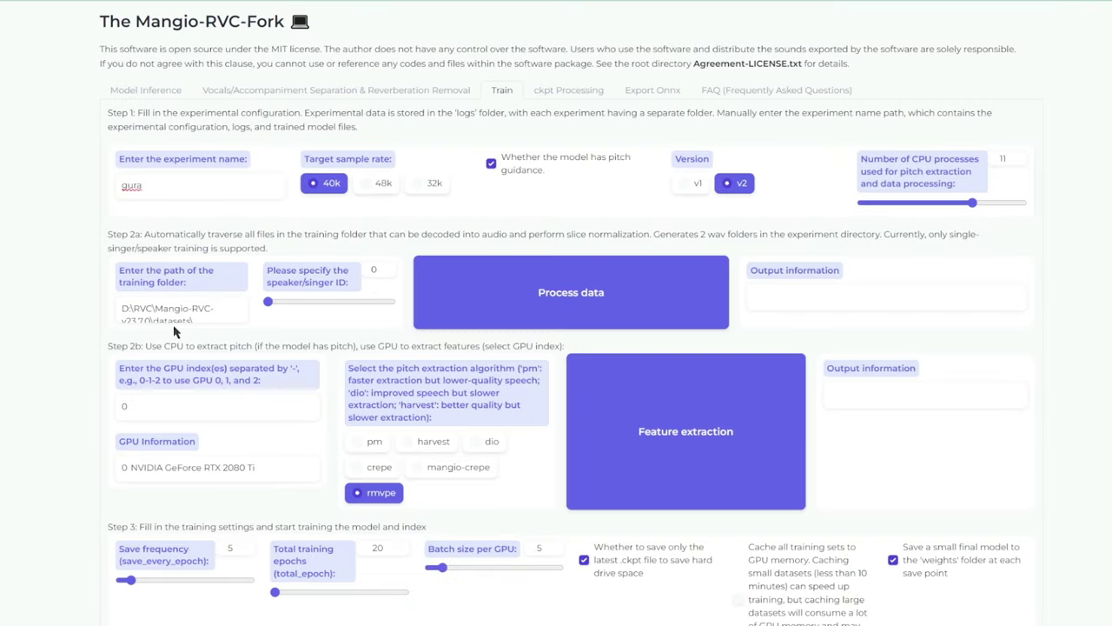
double_click(172, 320)
Set the training path to D:\RVC\Mangio-RVC-v23.7.0\gura\ and preprocess until 'end preprocess'
text(gura)
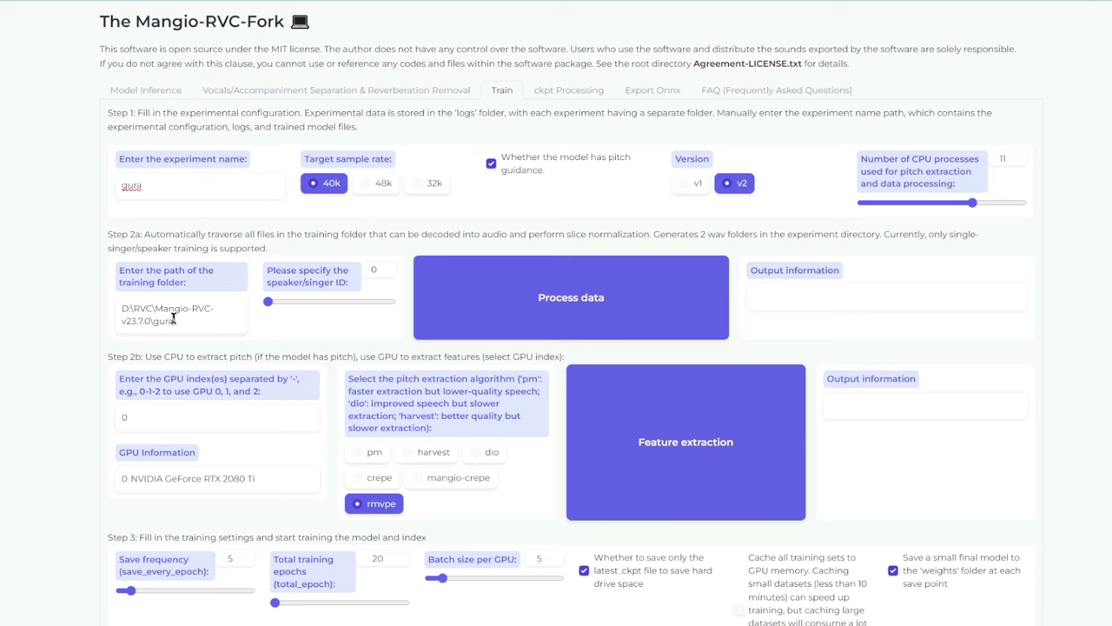
text(\)
click(545, 306)
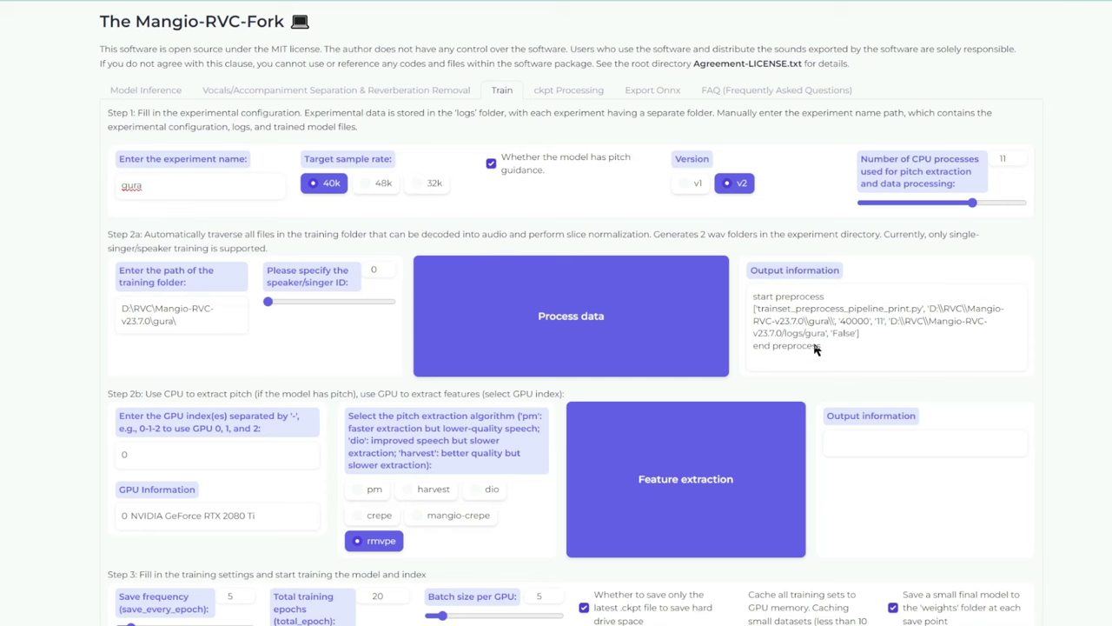
drag(820, 345, 754, 352)
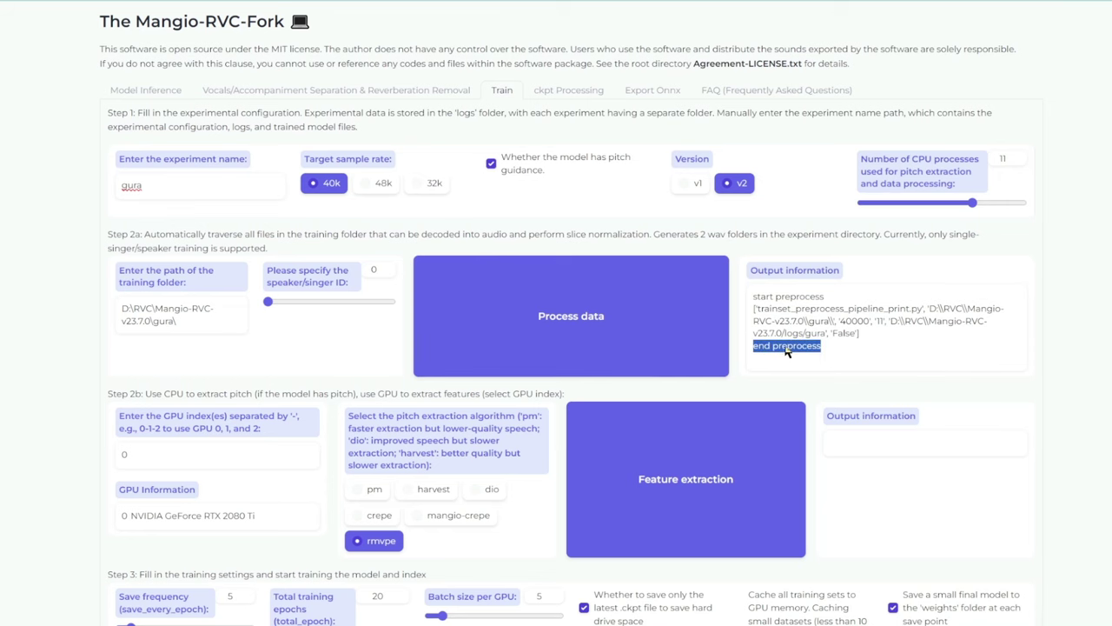
click(784, 357)
Run feature extraction with rmvpe on the RTX 2080 Ti until 'all-feature-done' appears
scroll(113, 450, down, 1)
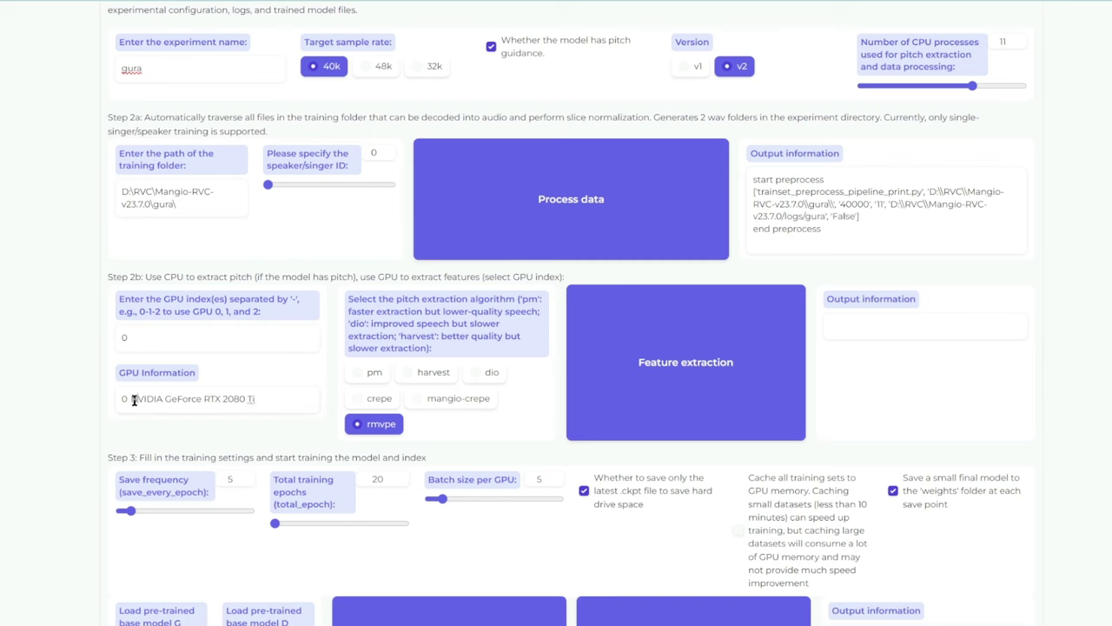
drag(133, 399, 276, 397)
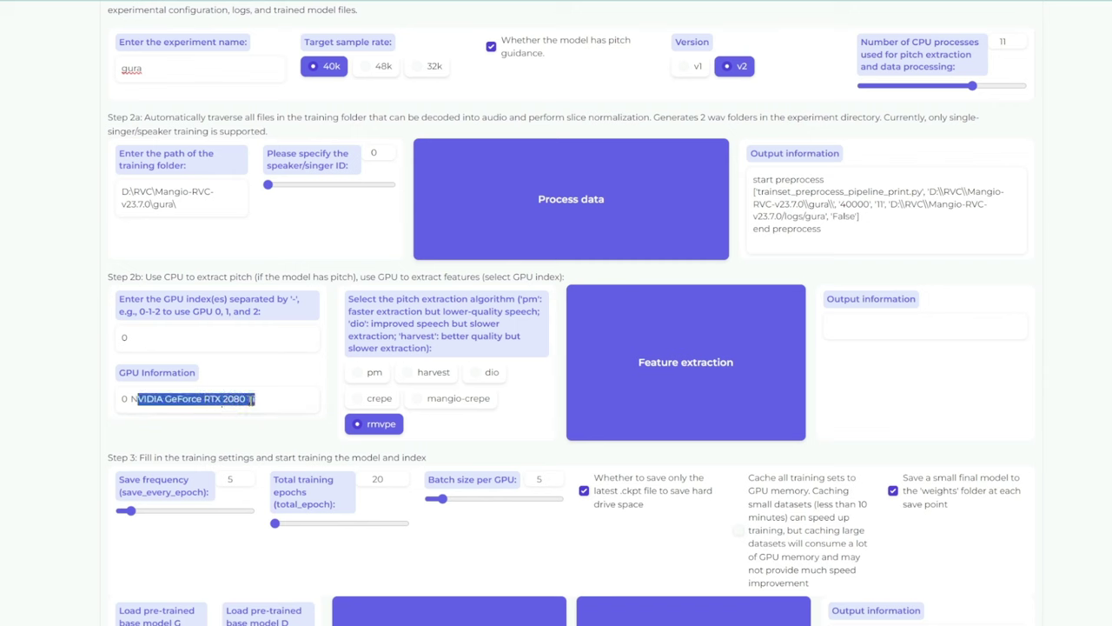
click(252, 398)
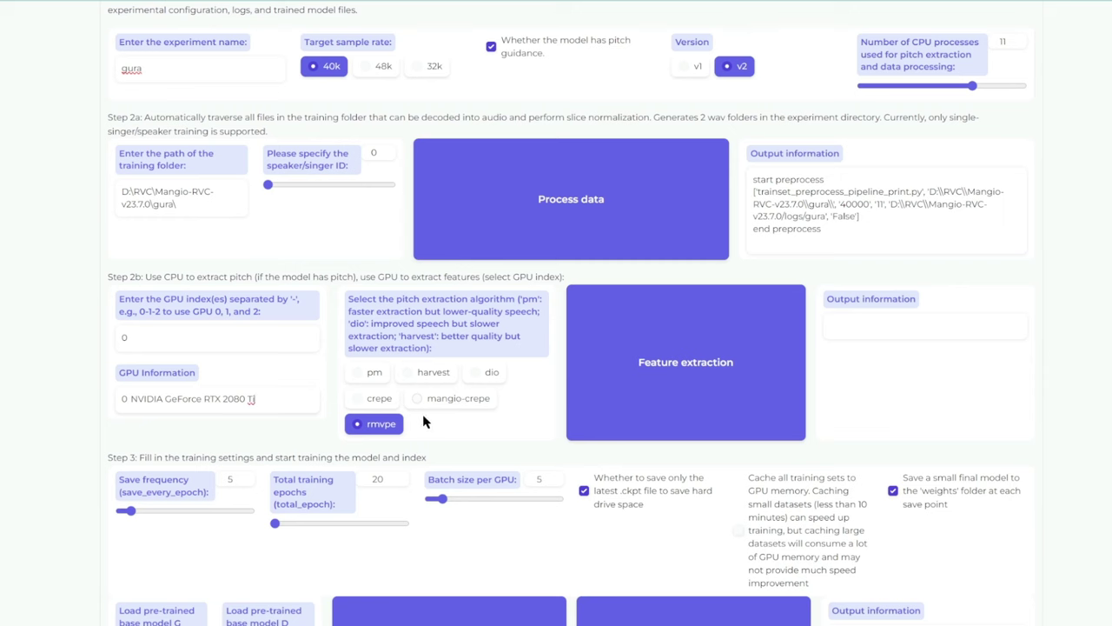
click(356, 373)
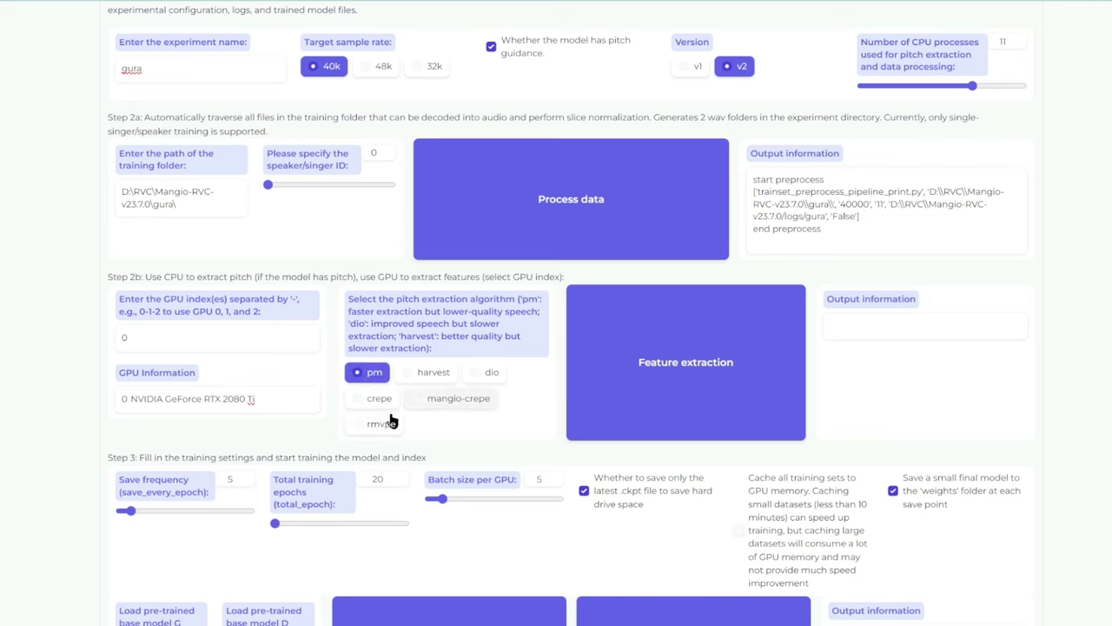
click(360, 425)
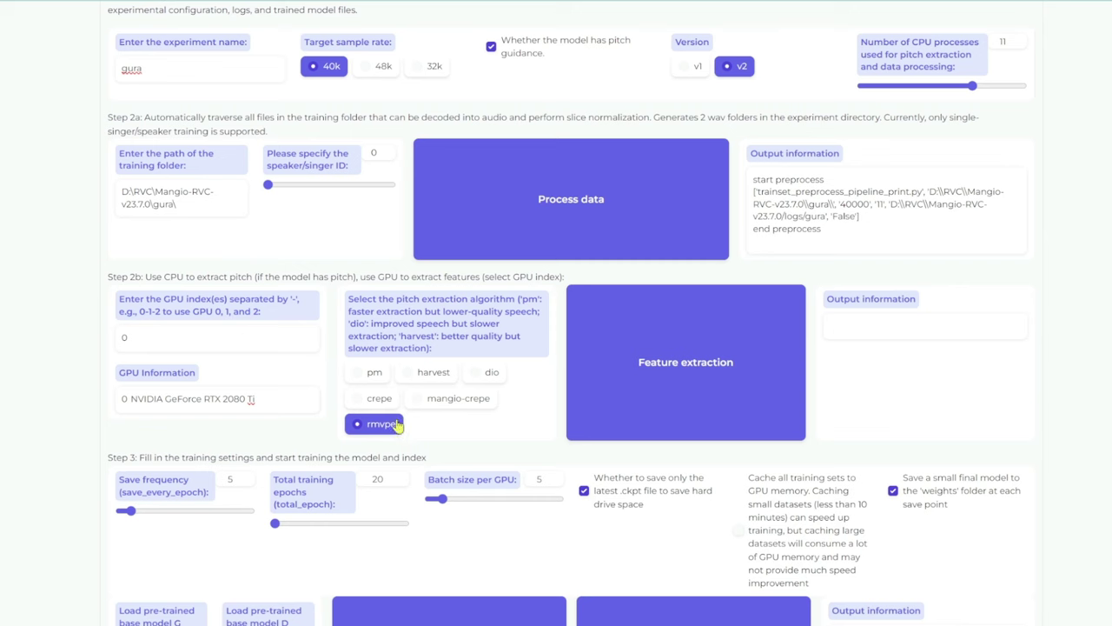
click(643, 360)
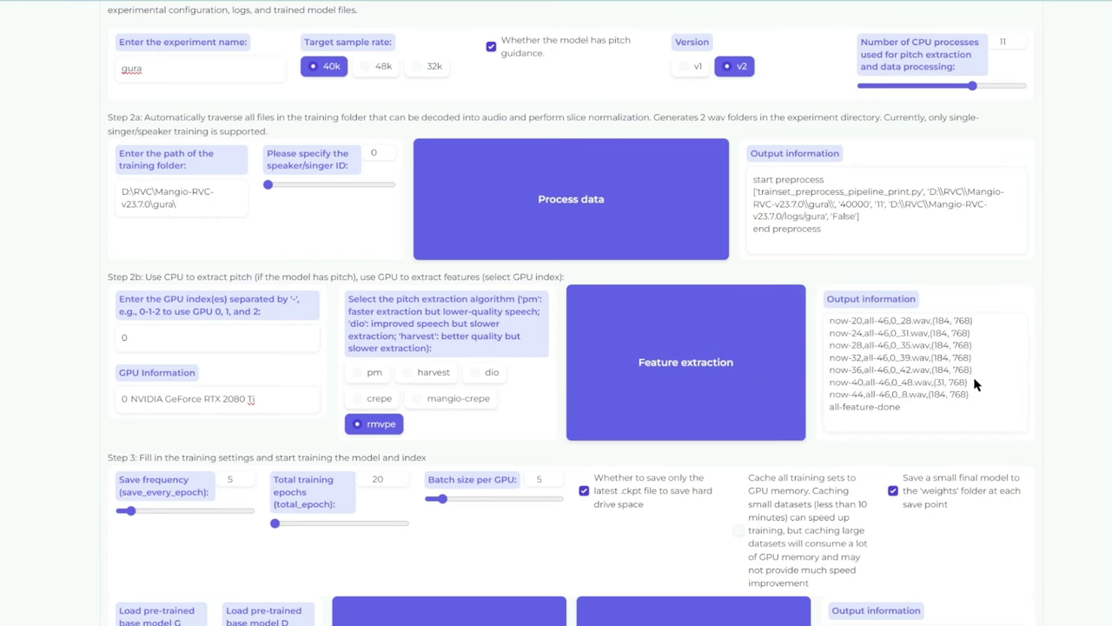
drag(903, 408, 831, 411)
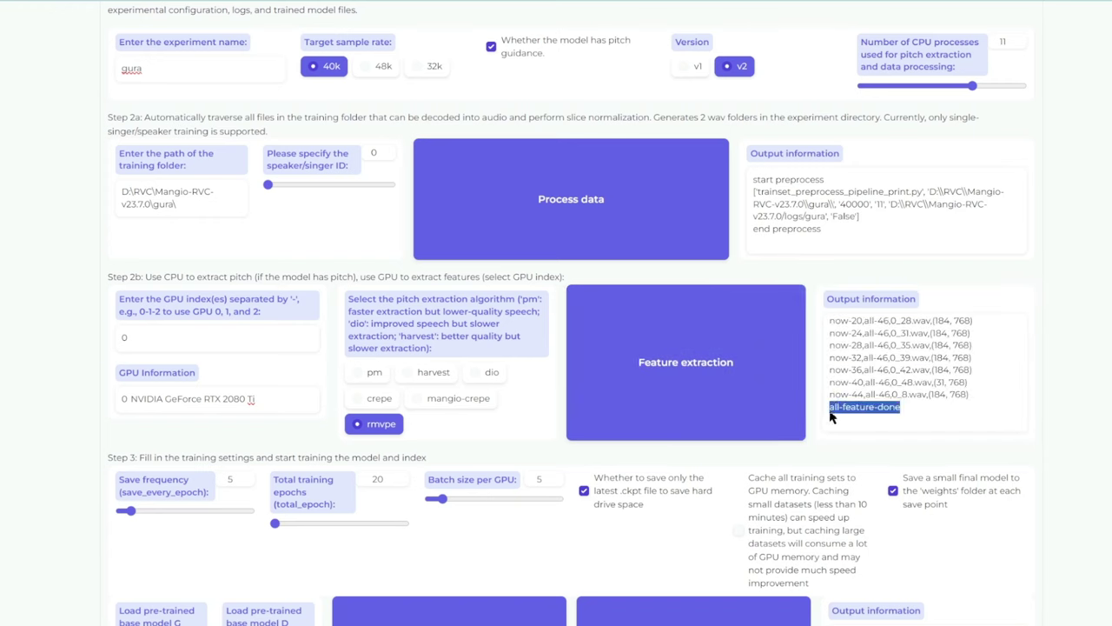
click(85, 404)
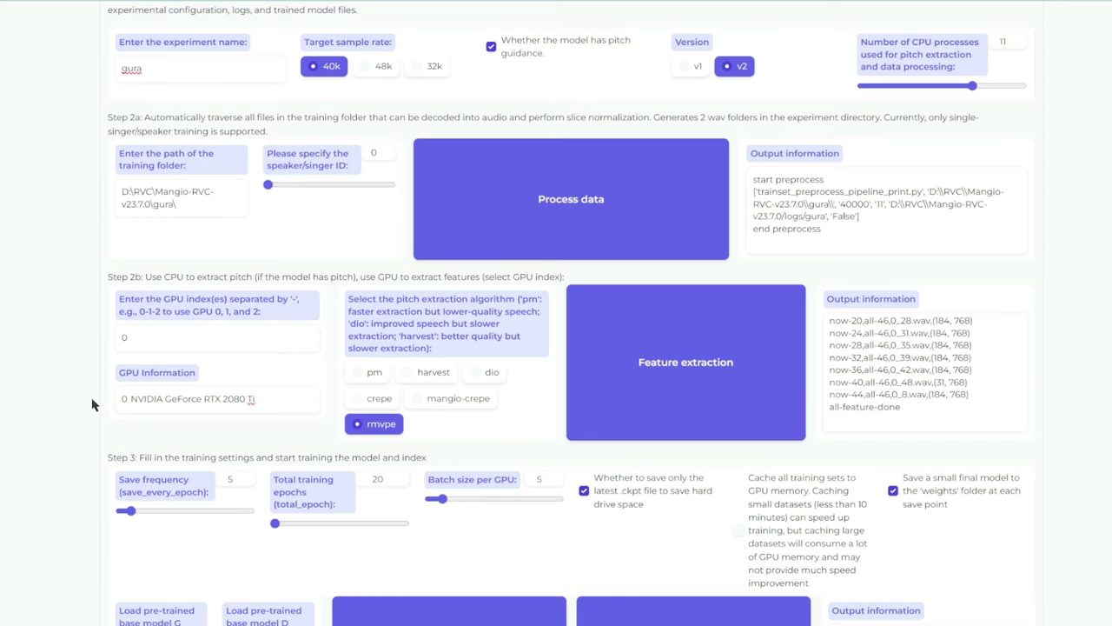
scroll(97, 392, down, 2)
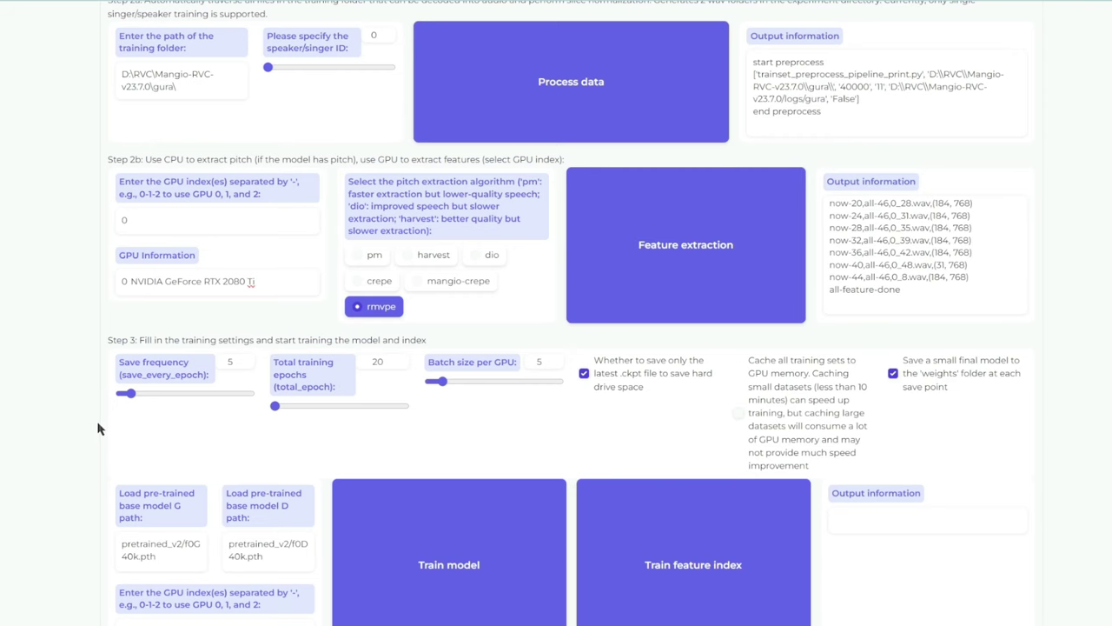
Enable saving a small final model to weights and raise total epochs to the 10000 maximum
scroll(102, 430, down, 1)
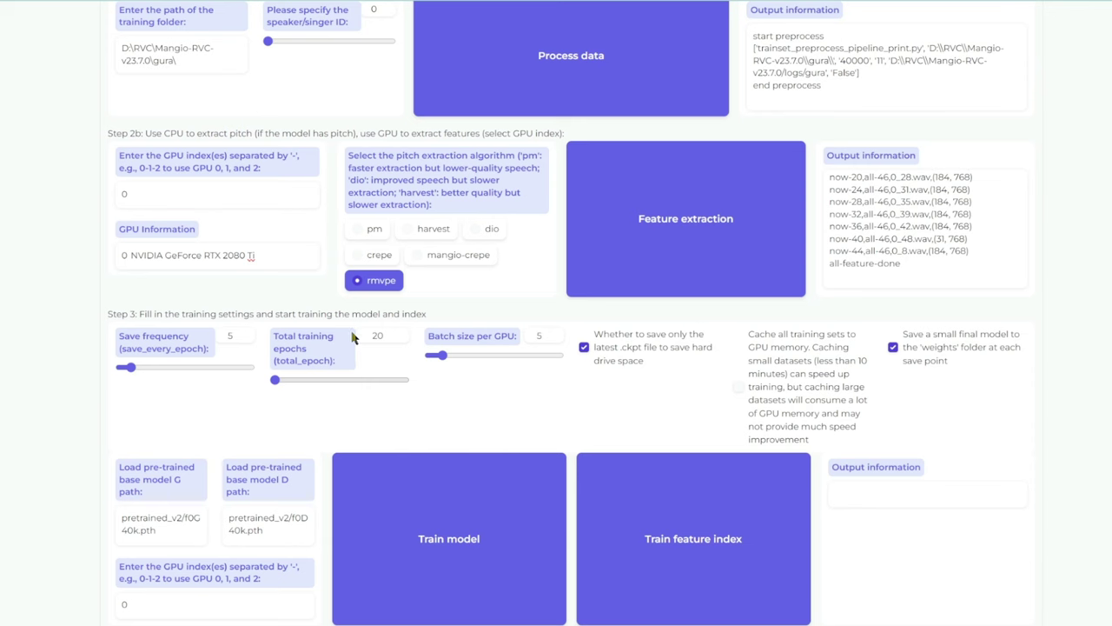
drag(274, 379, 459, 388)
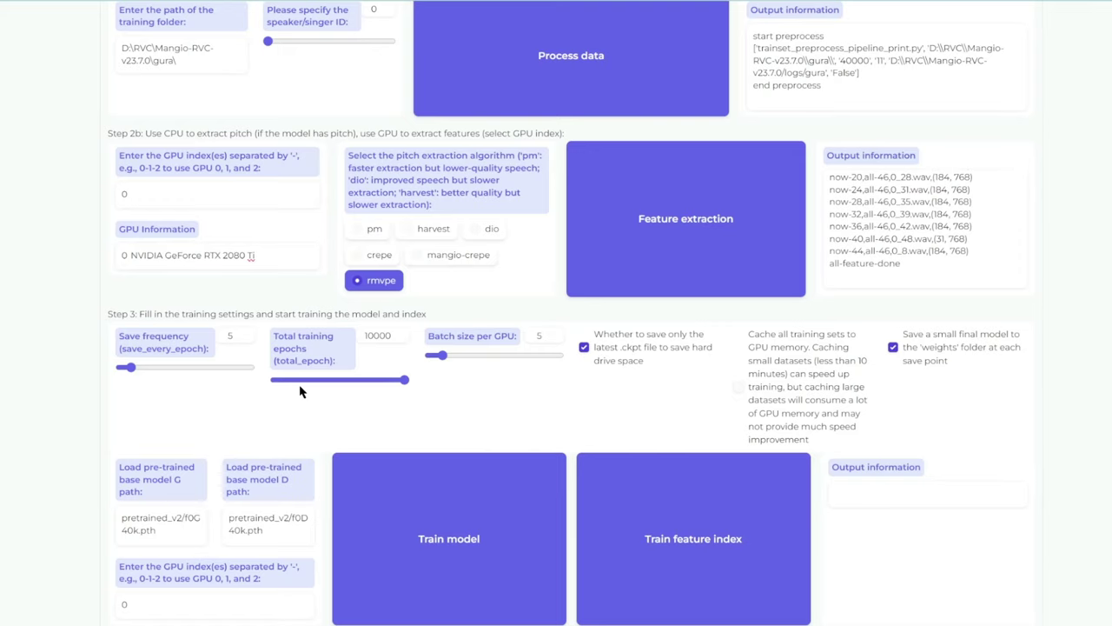
drag(402, 381, 276, 384)
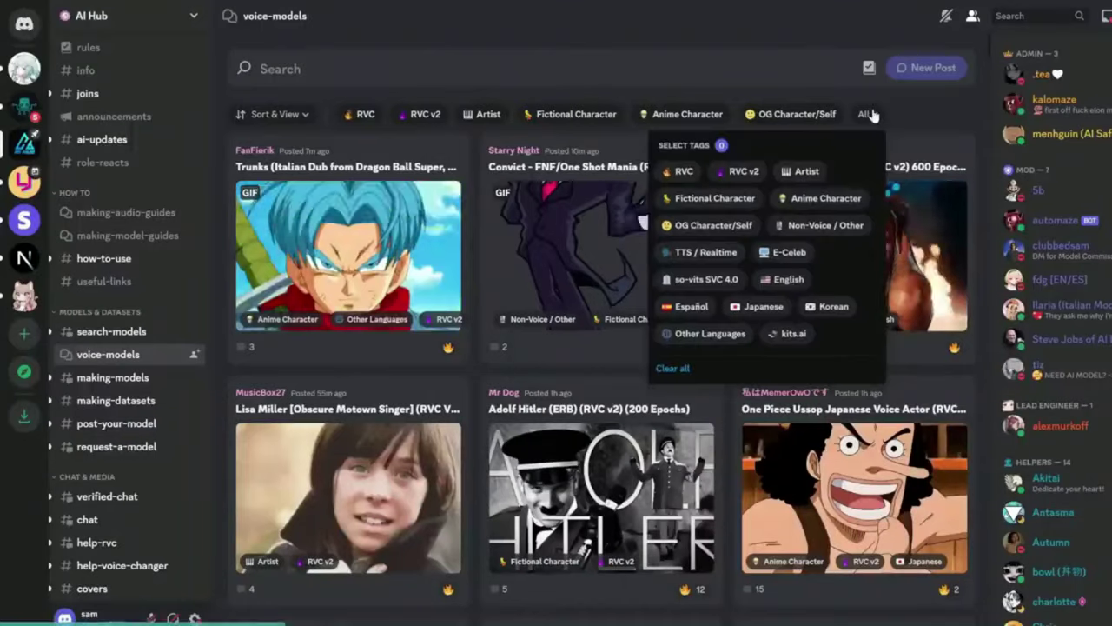
click(759, 306)
drag(993, 76, 989, 511)
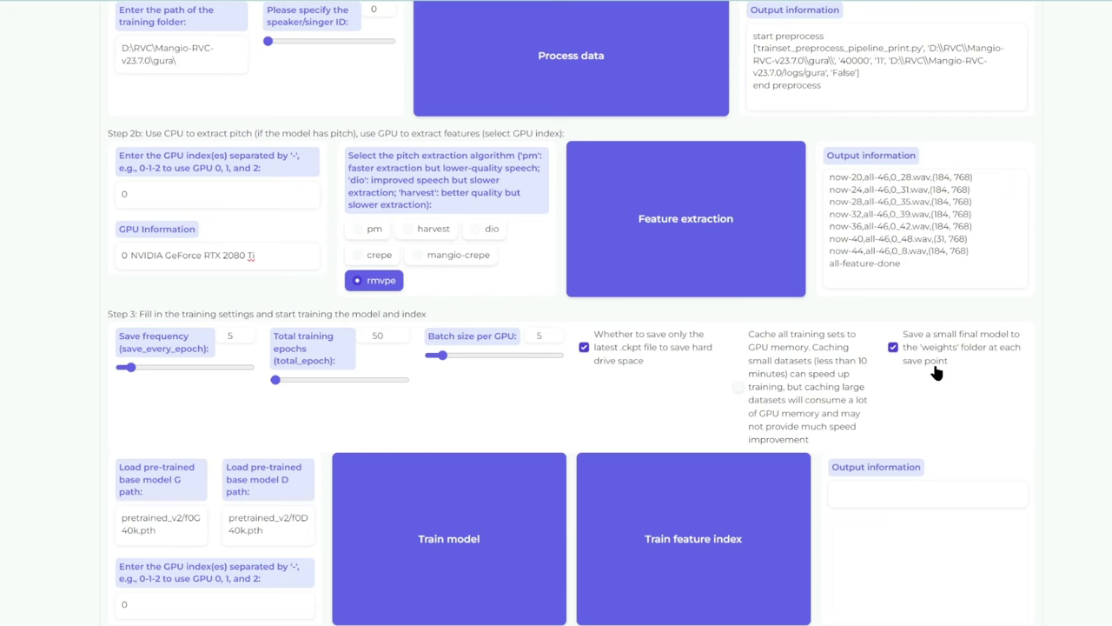
click(893, 347)
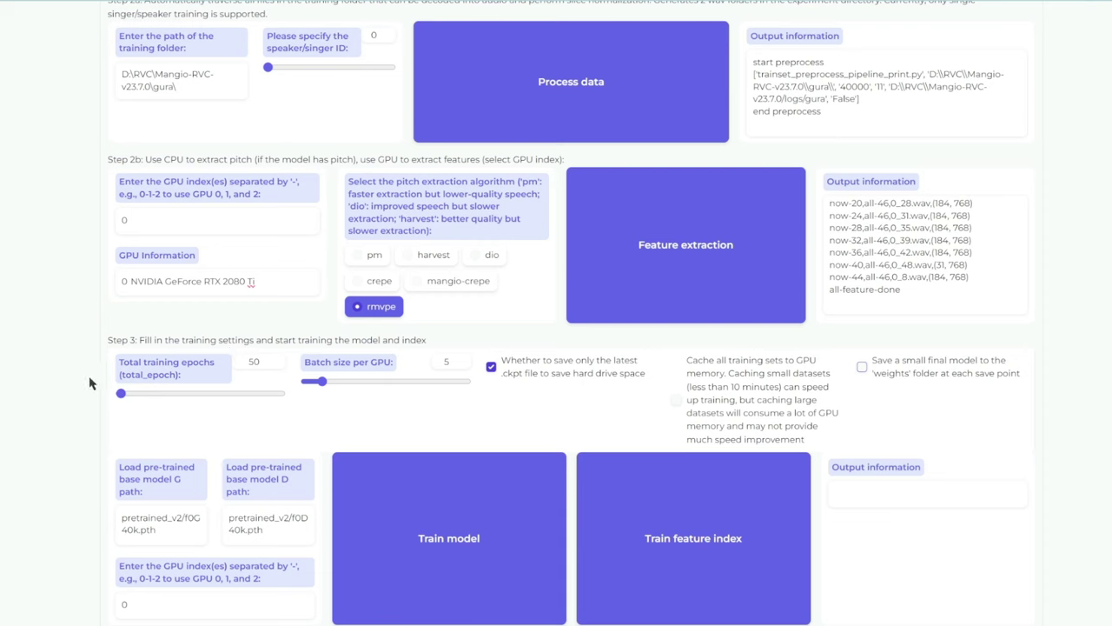
click(862, 367)
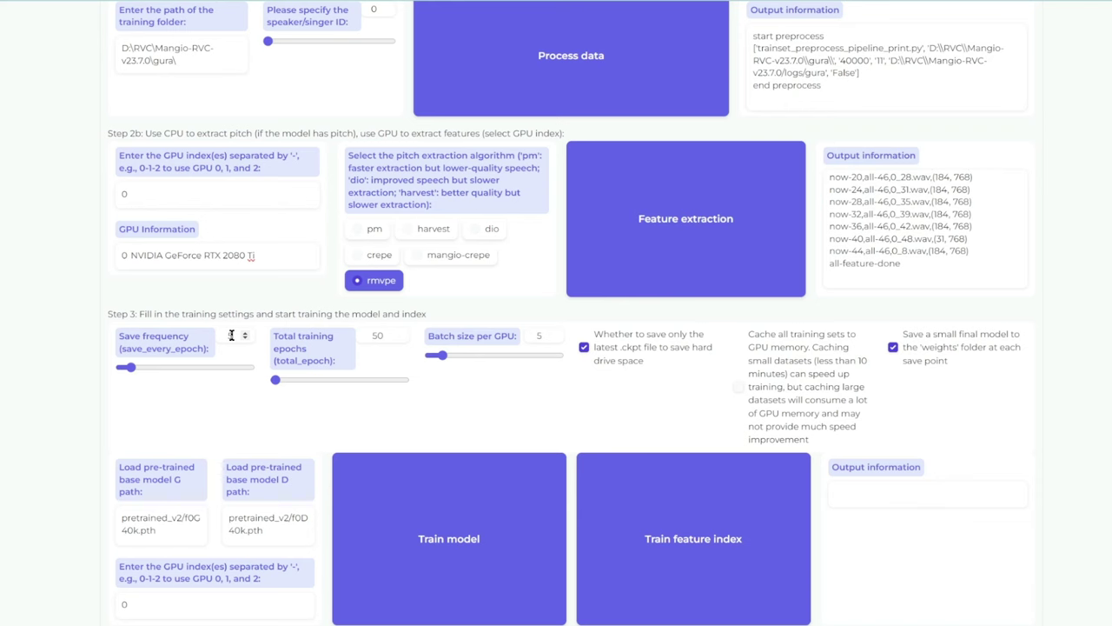
drag(343, 379, 409, 380)
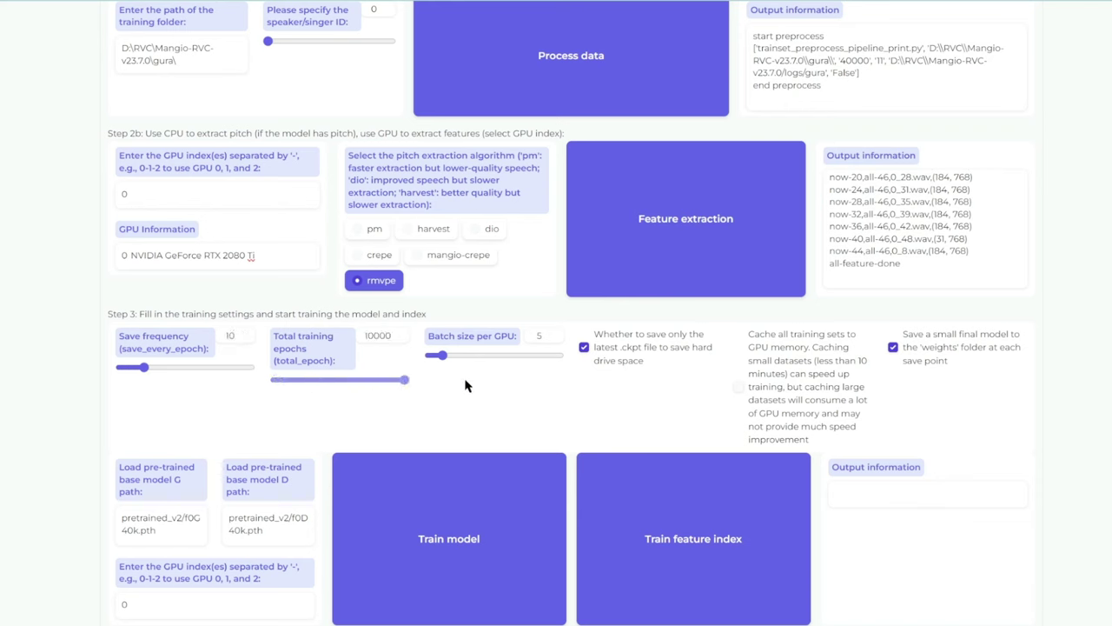
Set total epochs to 50, save frequency to 25, and enable caching training sets to GPU
click(388, 331)
text(0)
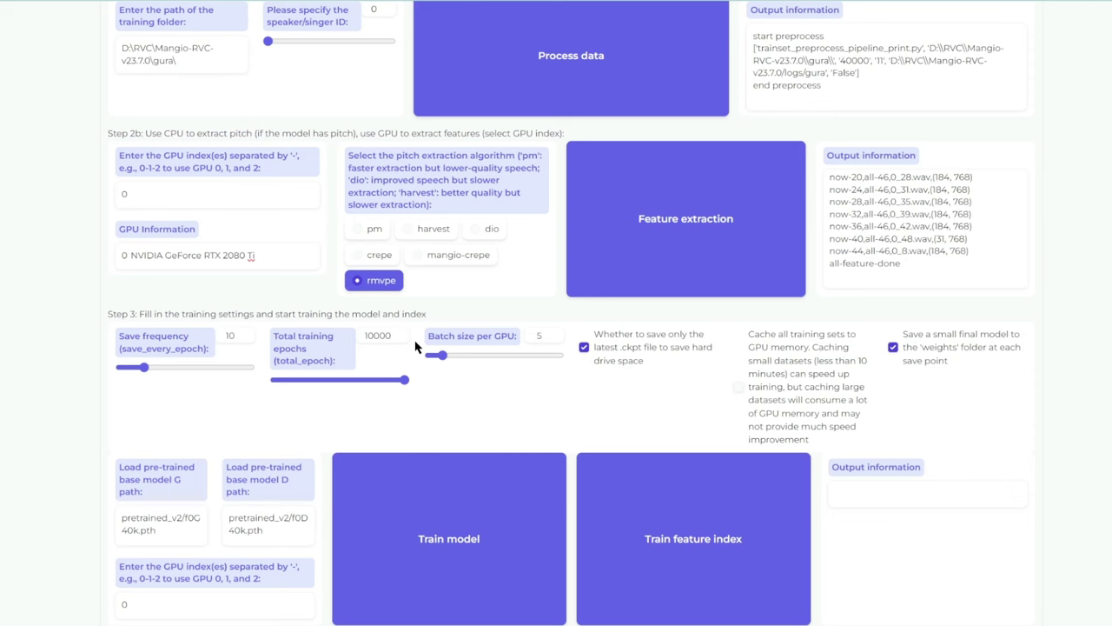
text(50)
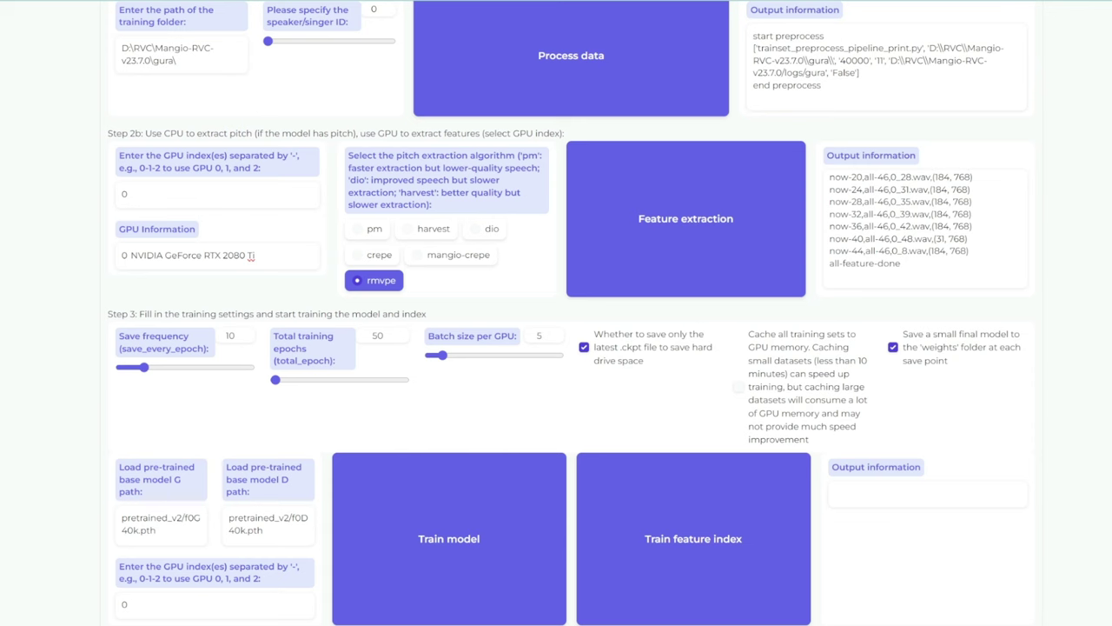
scroll(183, 367, up, 1)
click(184, 367)
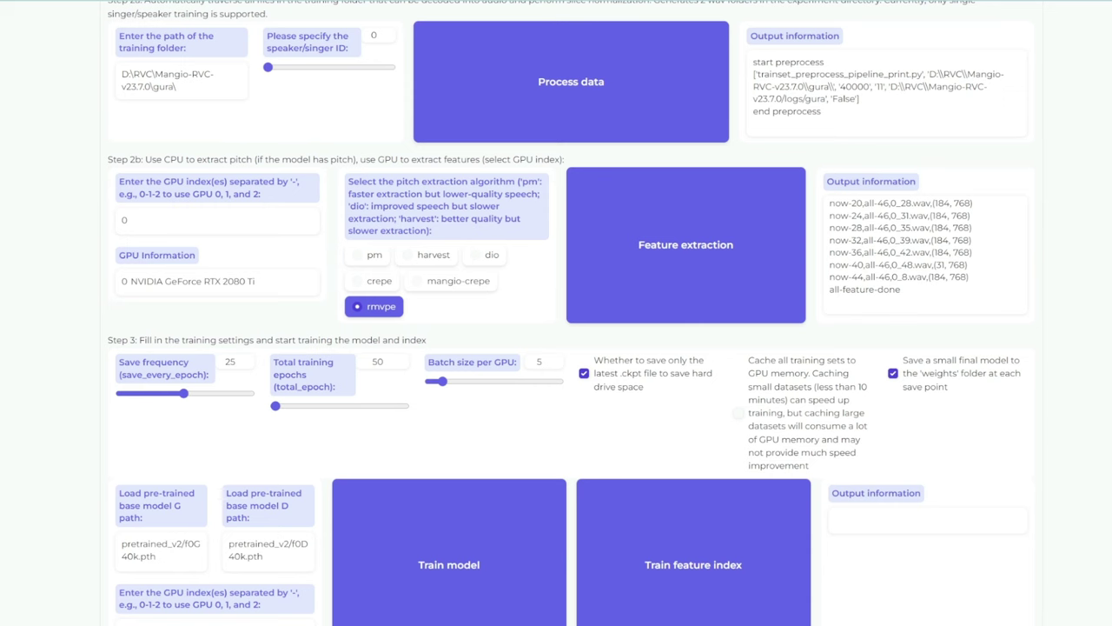
scroll(566, 387, down, 1)
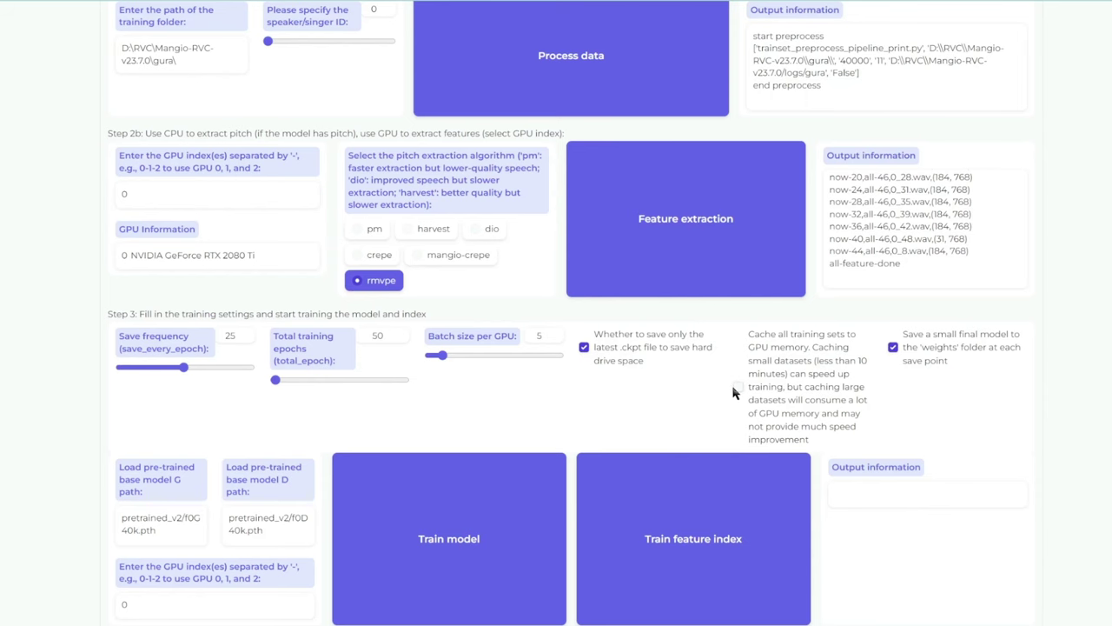
click(737, 388)
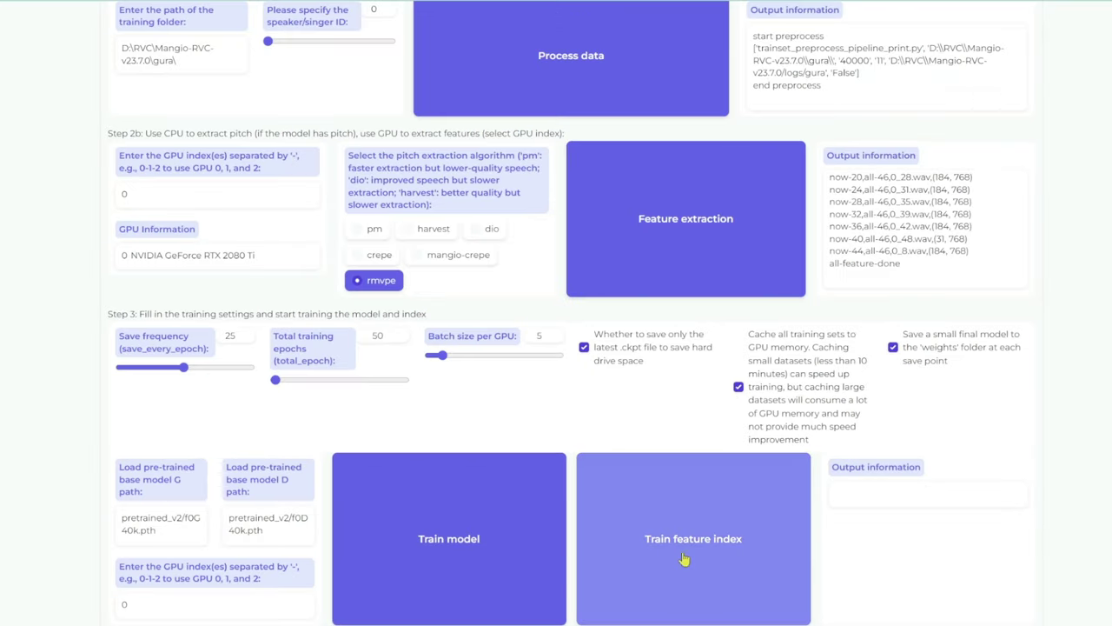
Build the feature index and find added_IVF210_Flat_nprobe_1_gura_v2.index in logs\gura
click(687, 554)
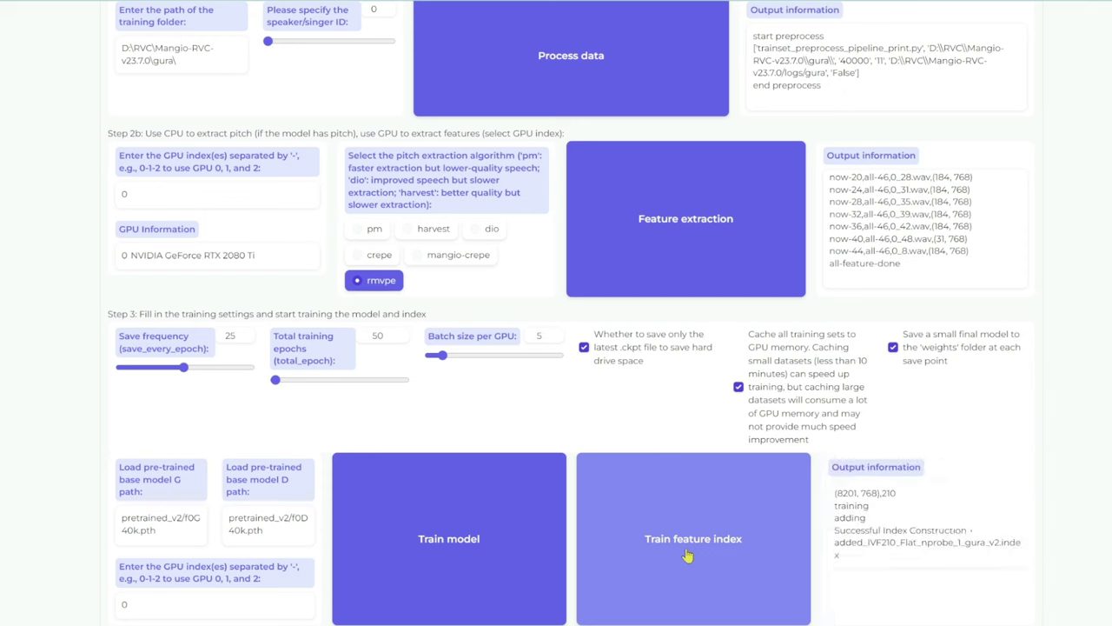
drag(835, 531, 889, 563)
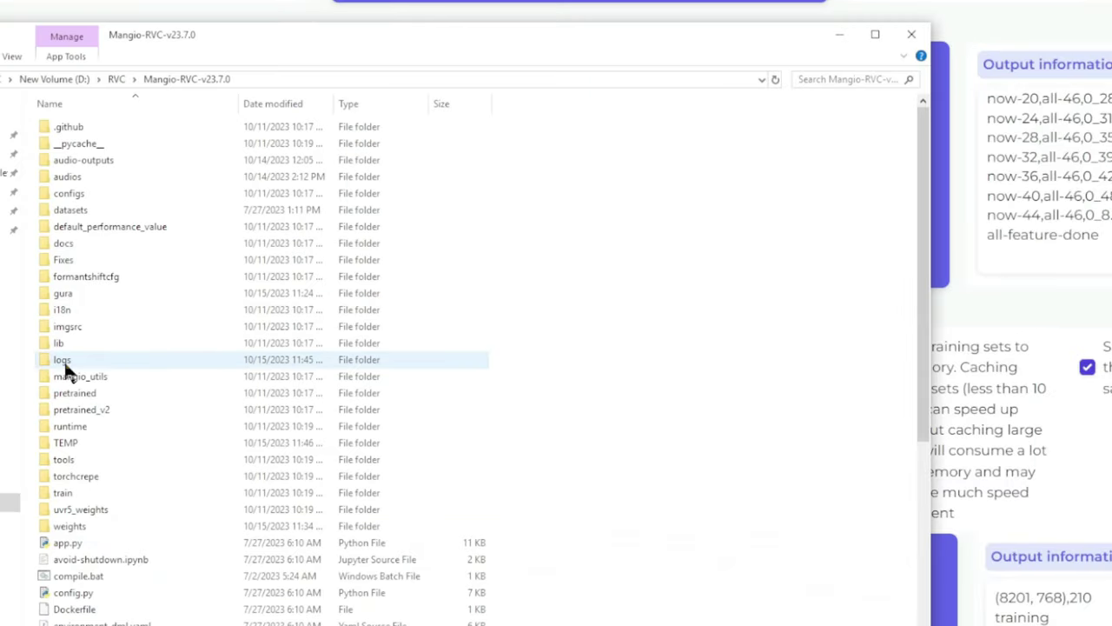
double_click(63, 360)
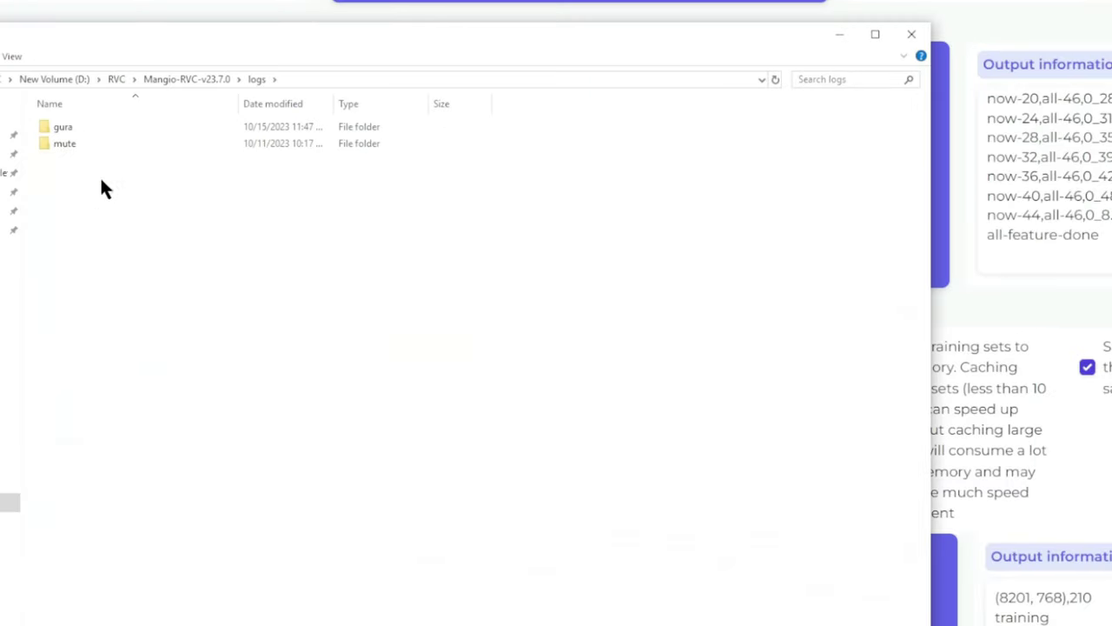
double_click(77, 127)
click(118, 217)
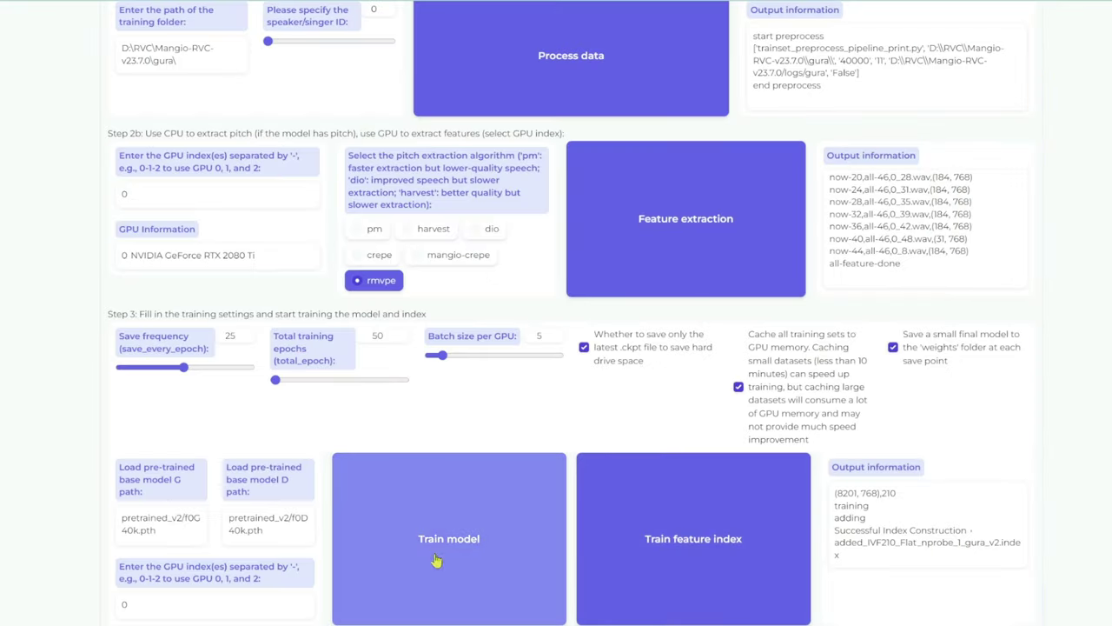
Train the gura model to epoch 50 until 'Training is done' and the final checkpoint saves
click(427, 535)
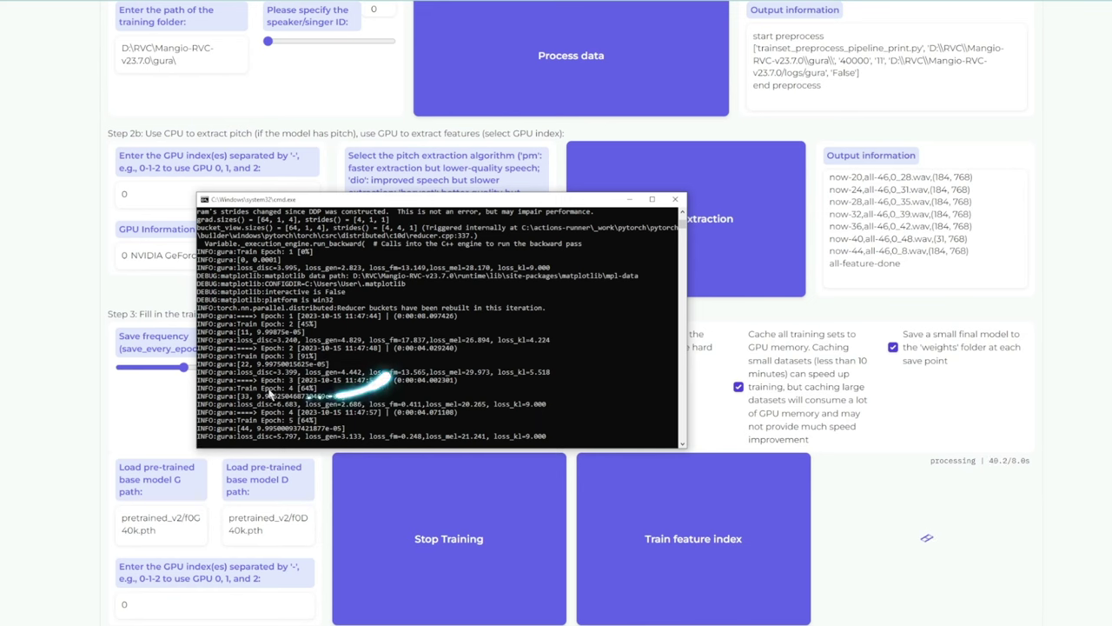
drag(396, 199, 665, 167)
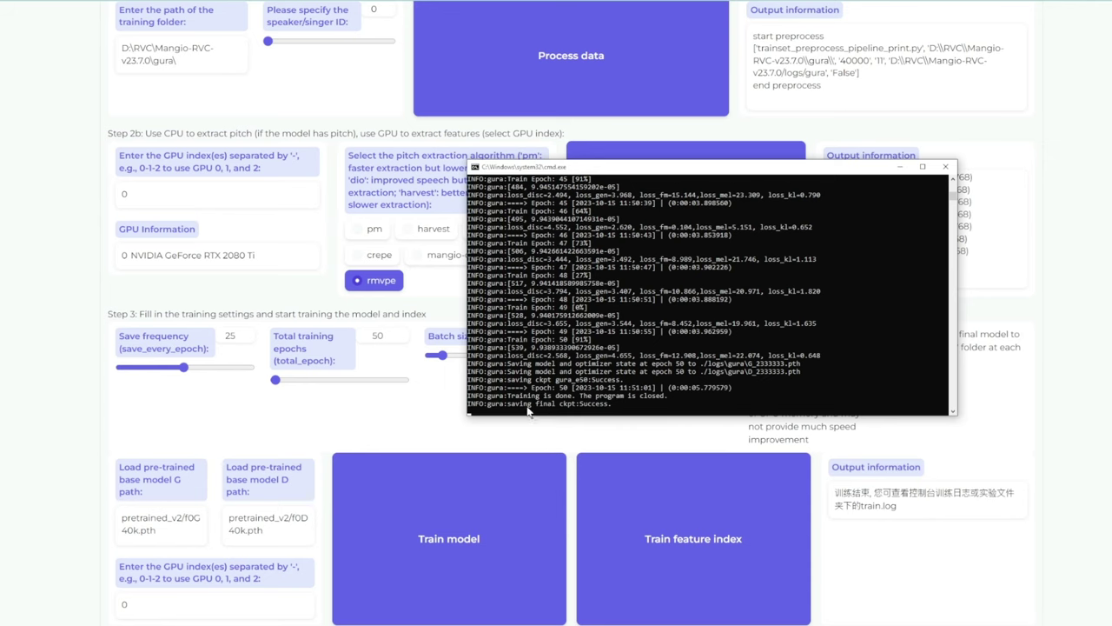
drag(616, 405, 577, 410)
drag(918, 513, 825, 521)
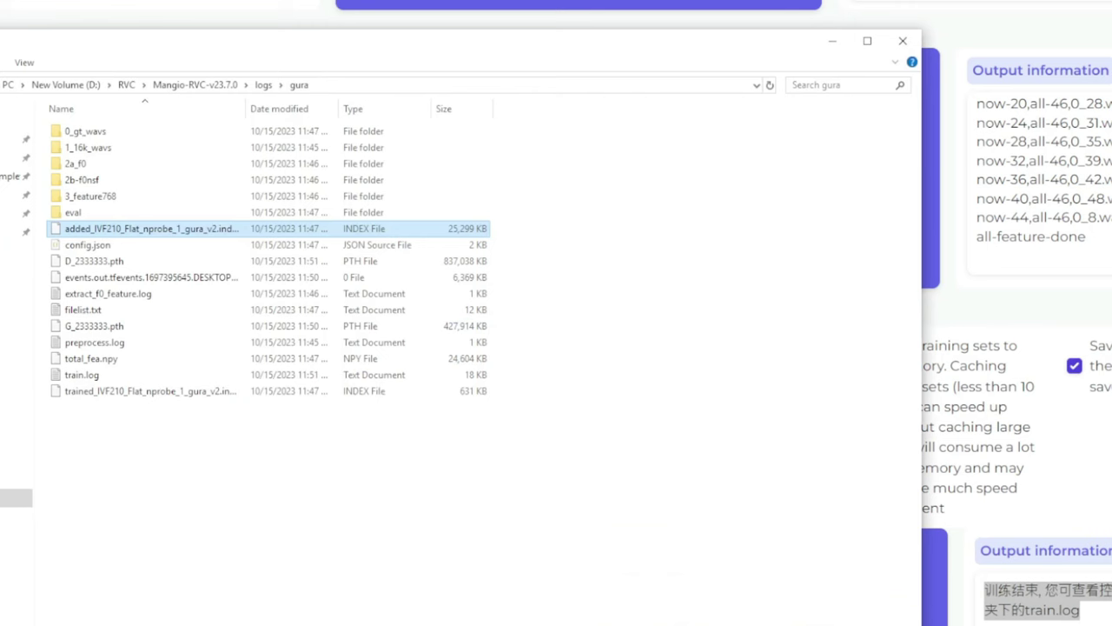
In Mangio-RVC-v23.7.0's weights folder, delete gura_e25_s275.pth and gura_e50_s550.pth, leaving gura.pth
click(224, 86)
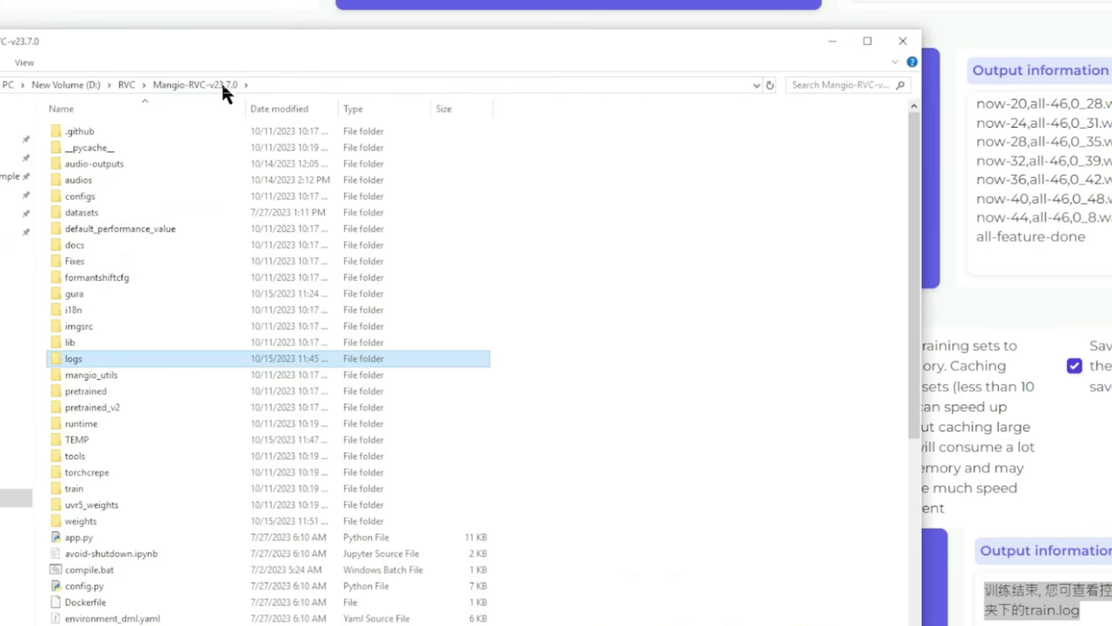
double_click(82, 521)
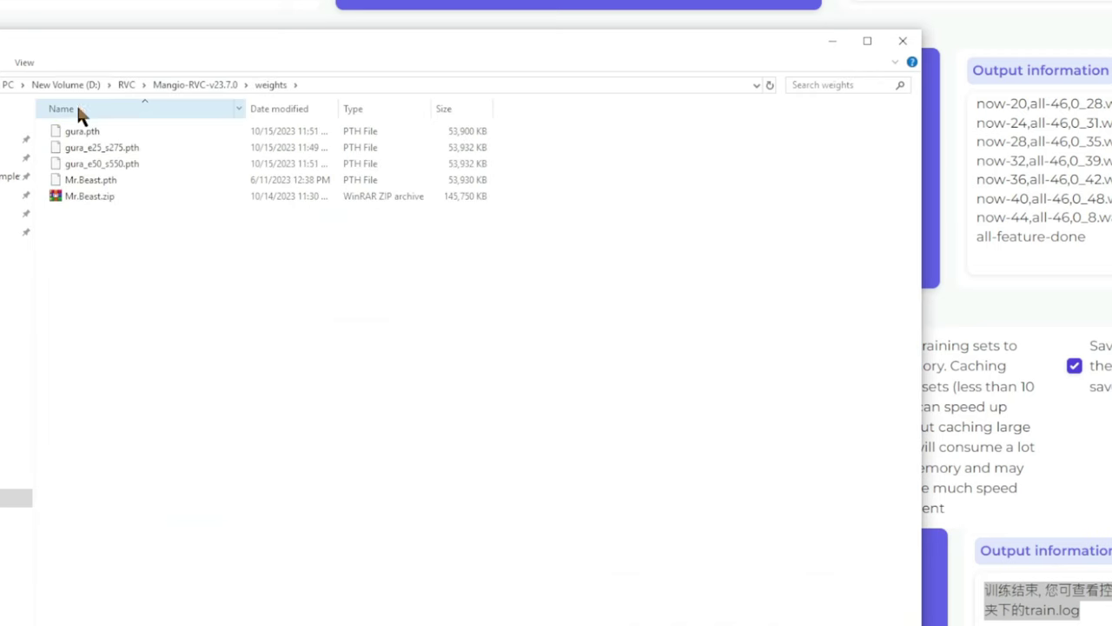
click(79, 132)
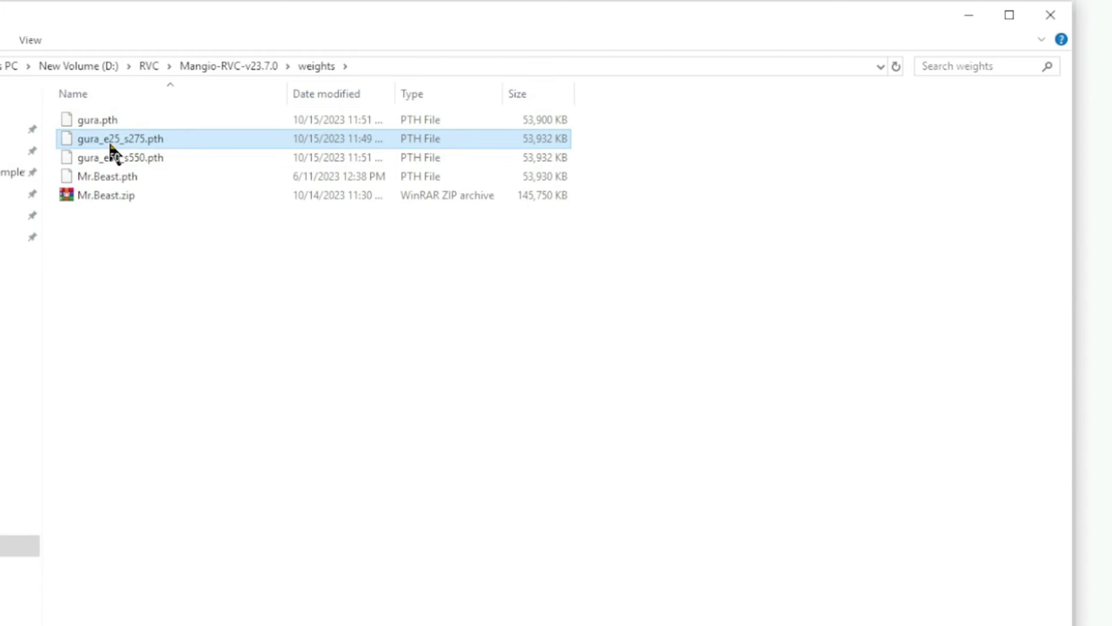
click(121, 157)
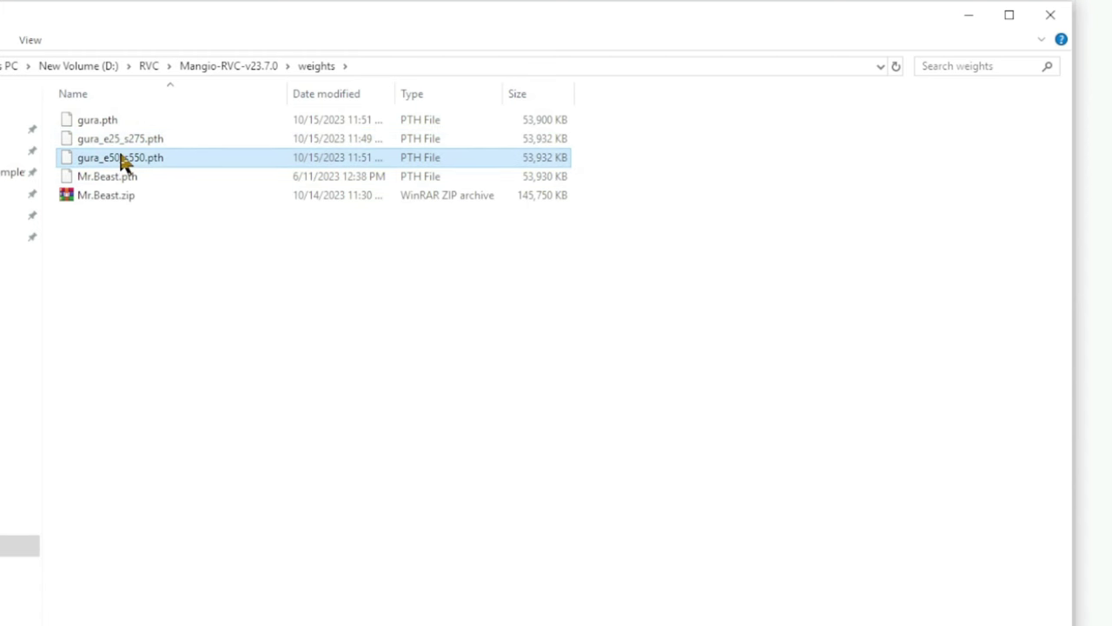
click(121, 122)
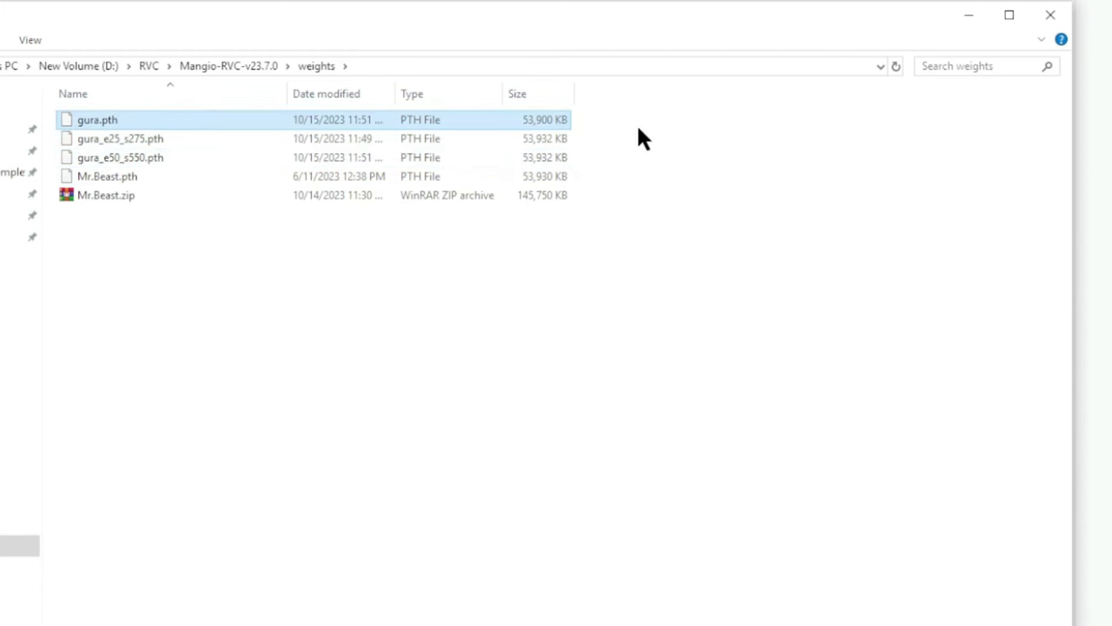
drag(623, 144, 123, 163)
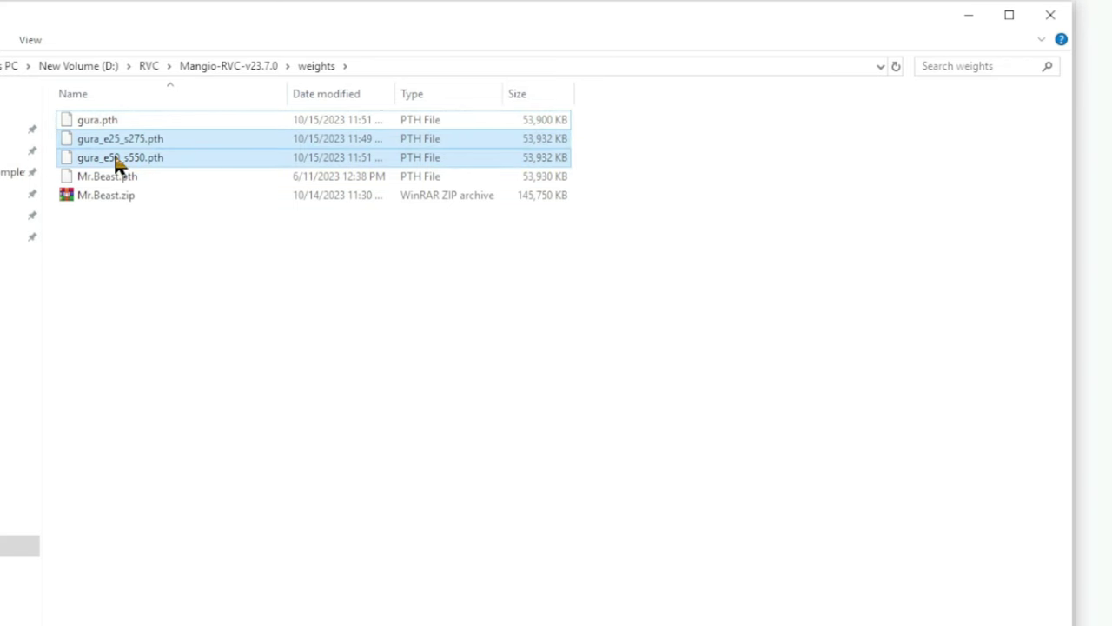
key(Delete)
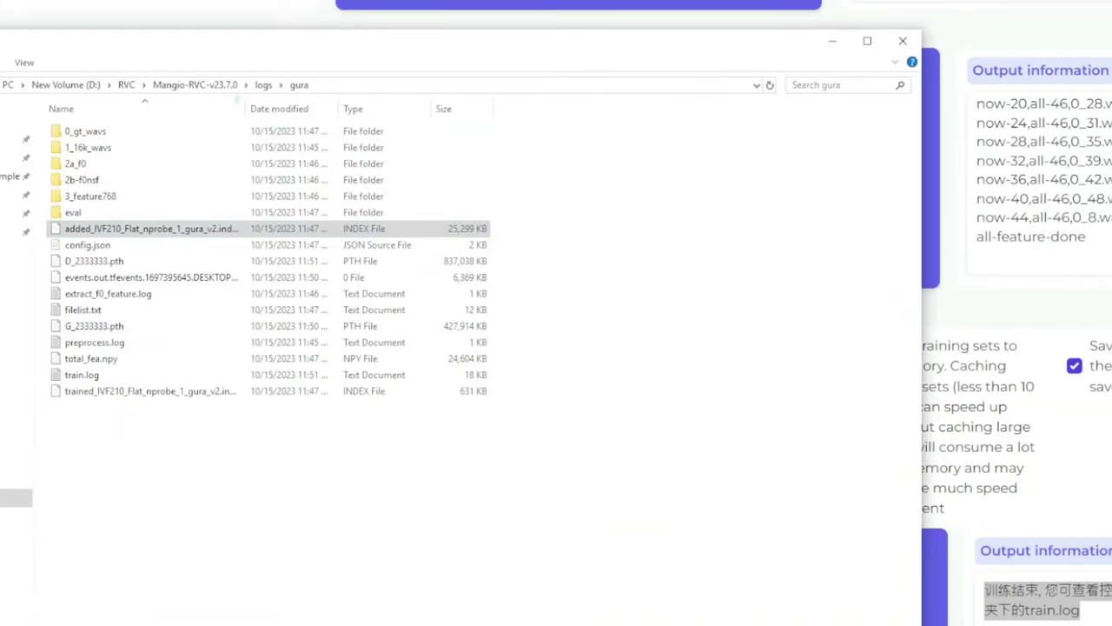
Return to the RVC web UI and scroll up to the top of the gura Train tab
click(147, 228)
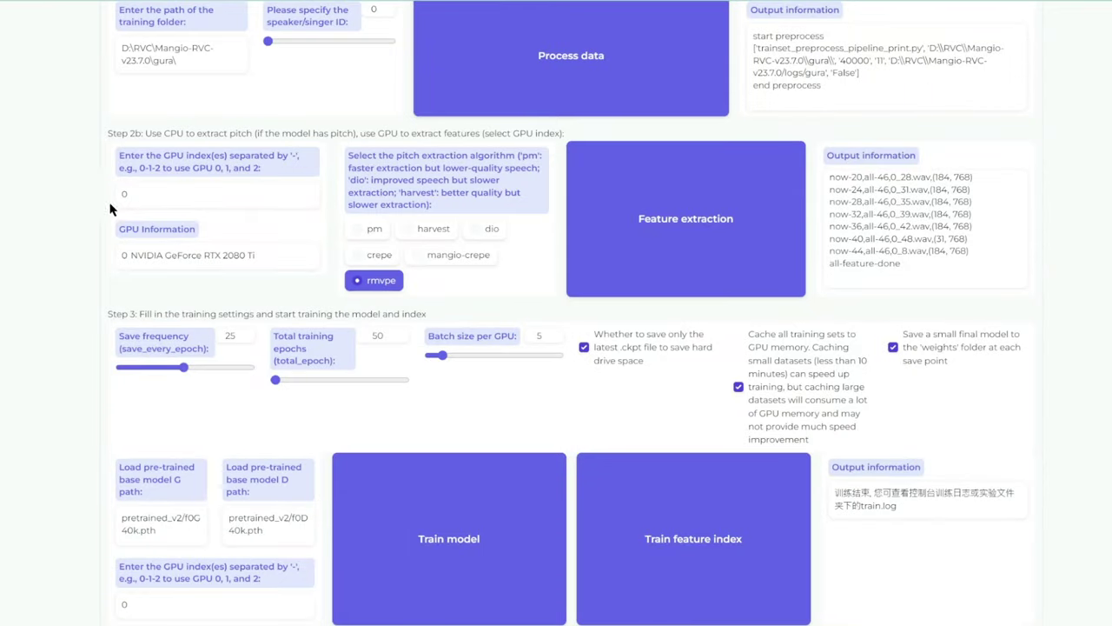
scroll(208, 234, up, 3)
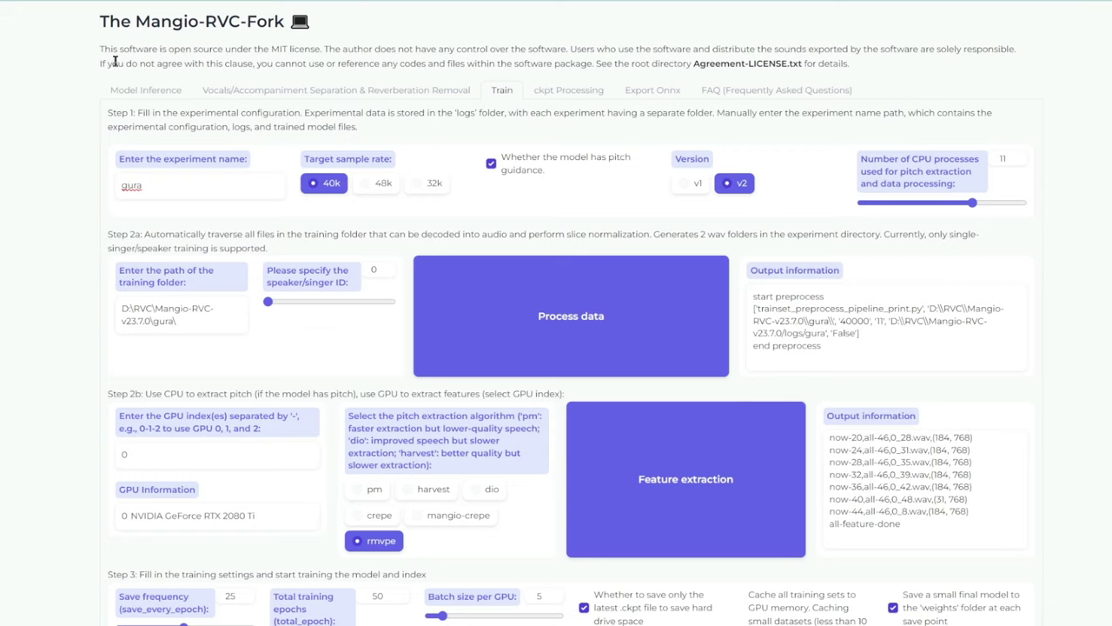
On Model Inference, refresh the voice list and choose gura.pth as the inferencing voice
click(130, 92)
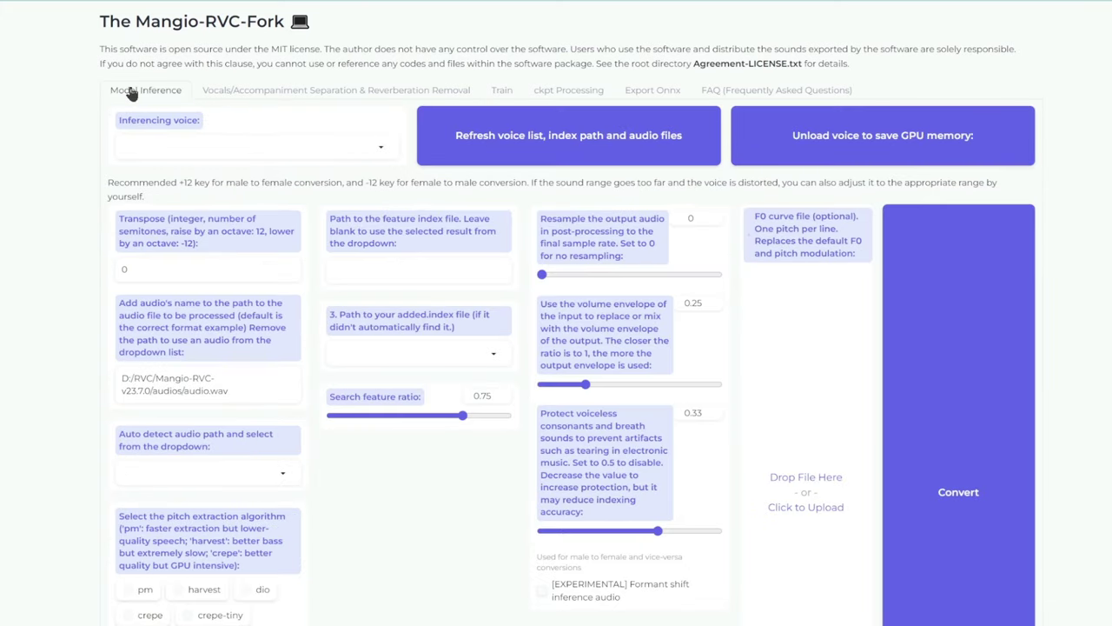
click(370, 152)
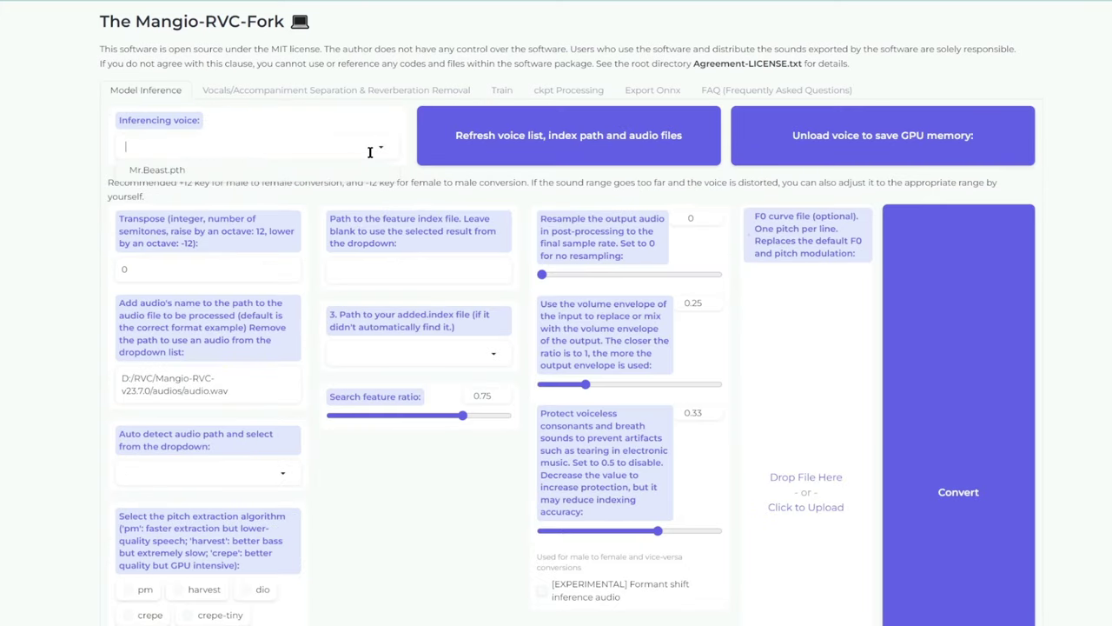
click(506, 146)
click(383, 150)
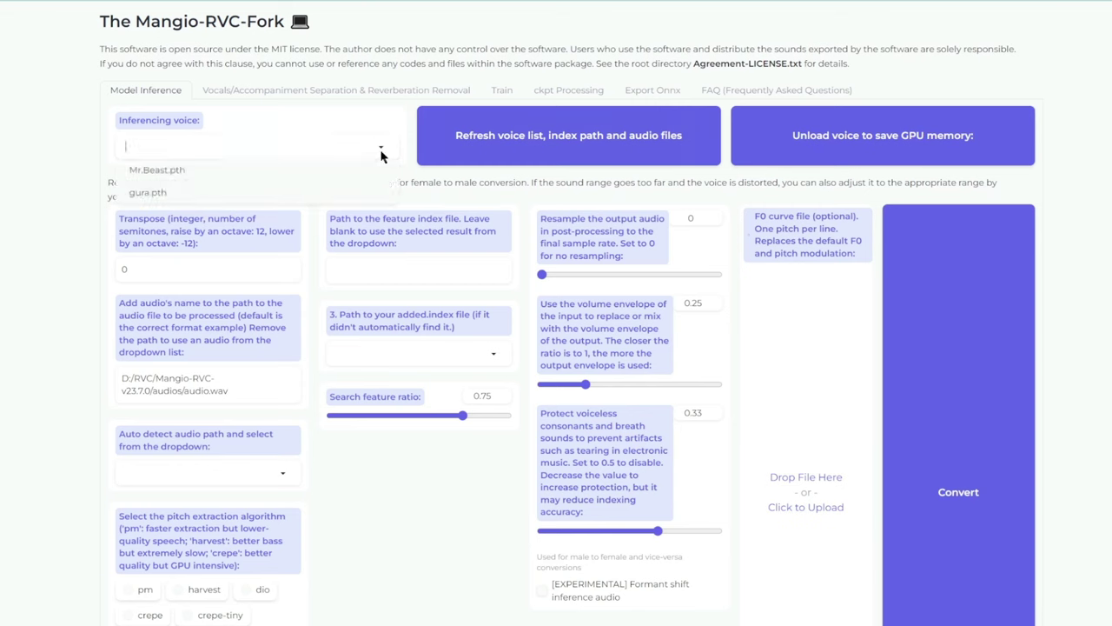
click(145, 193)
Play my_recording.wav from the audios folder to preview it
key(alt+Tab)
double_click(500, 217)
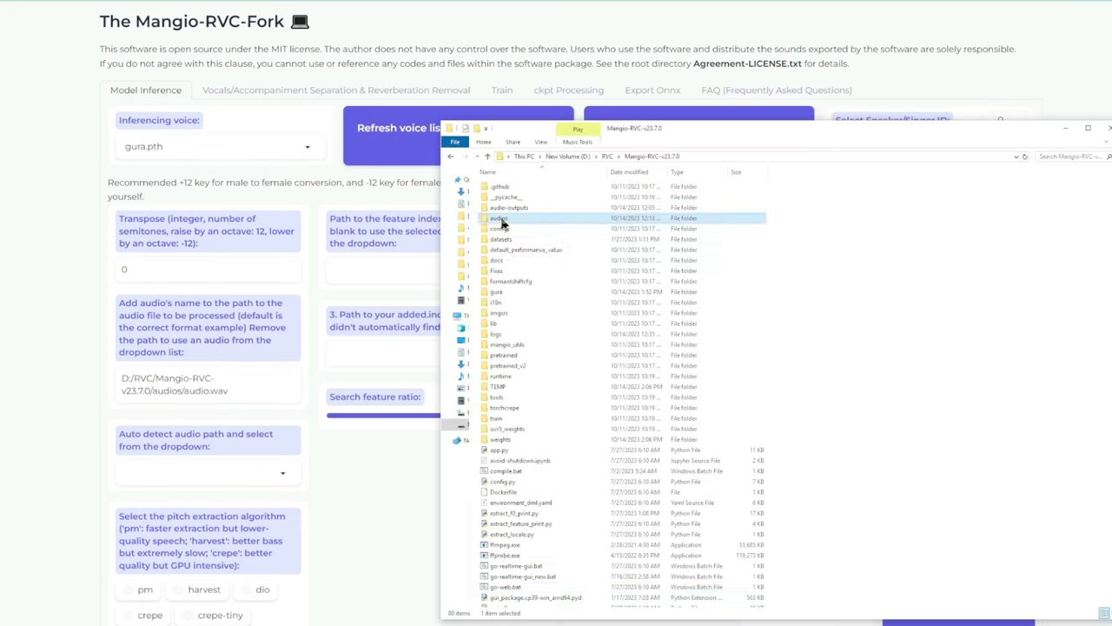
click(511, 197)
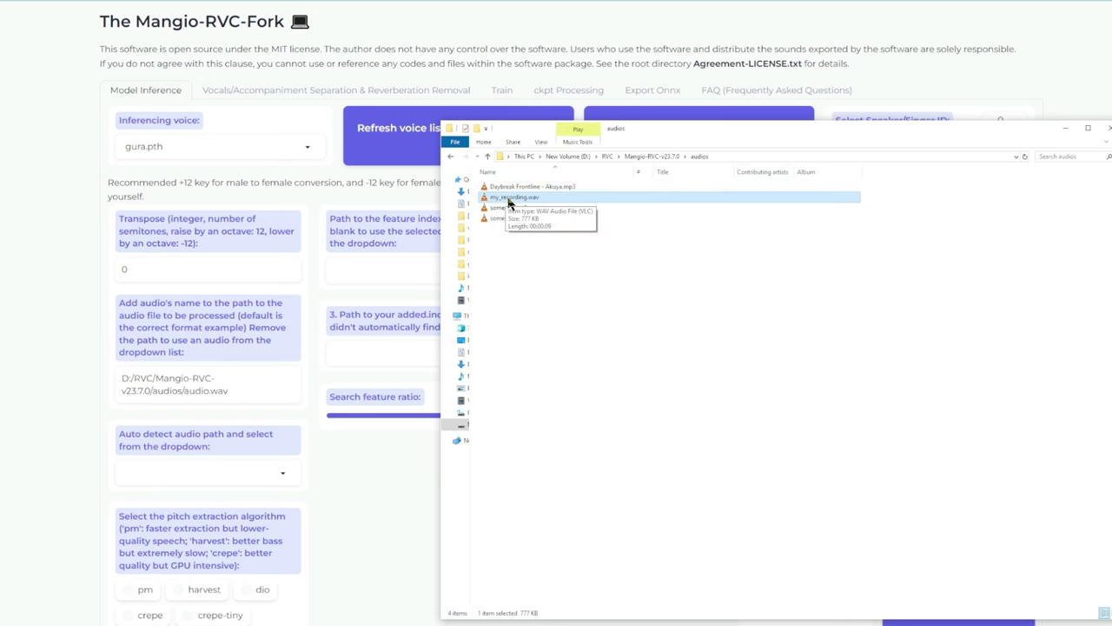
double_click(517, 199)
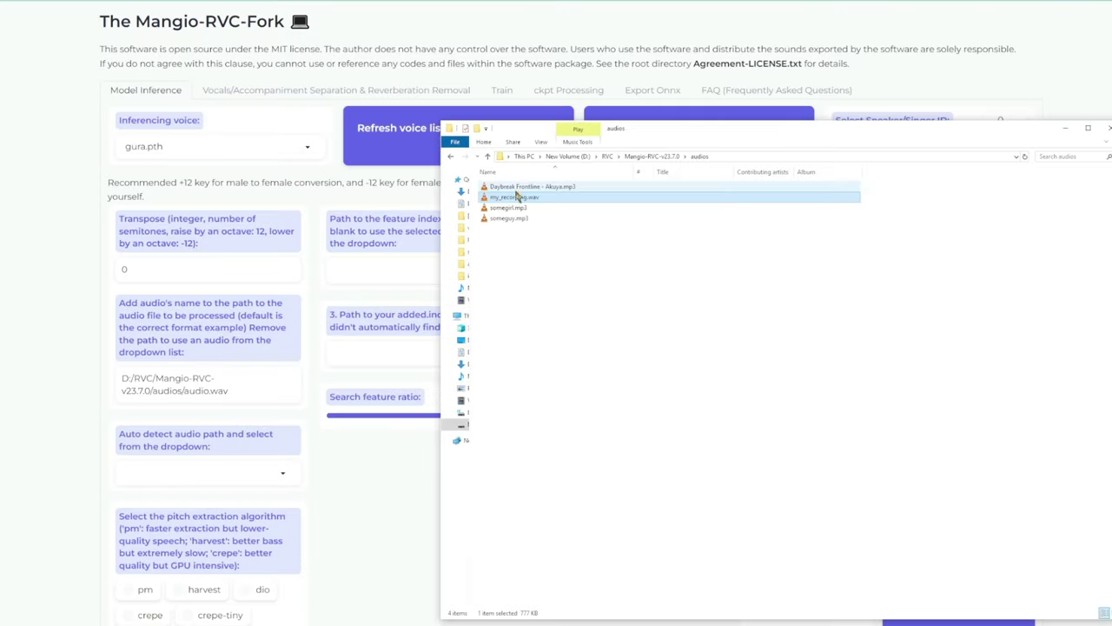
Point the input audio path to my_recording and set Transpose to 15
double_click(194, 391)
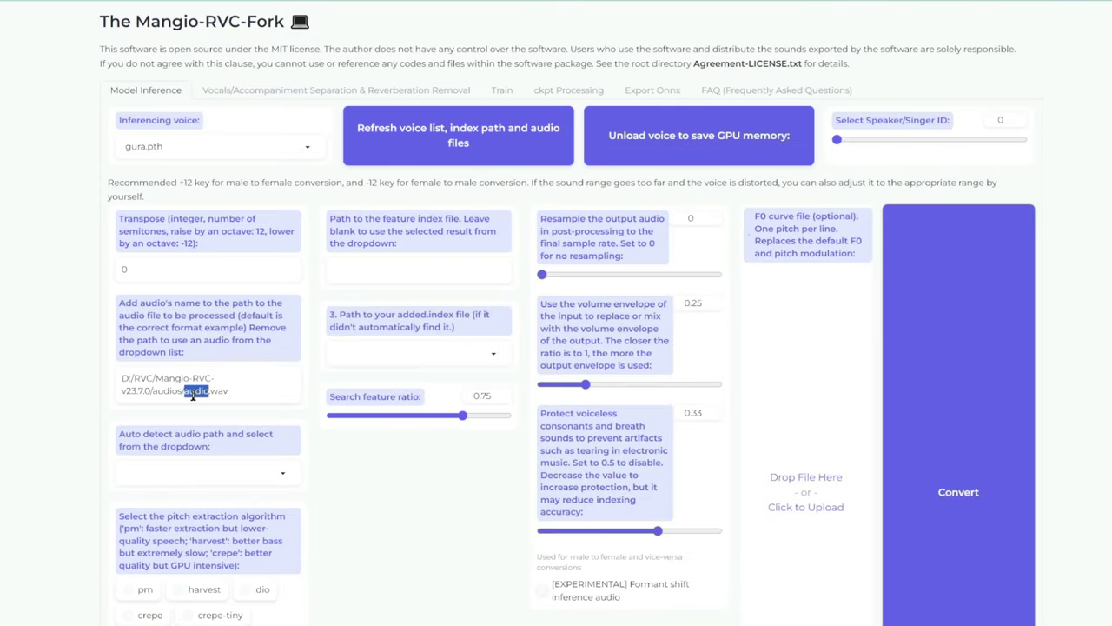
text(my_recording)
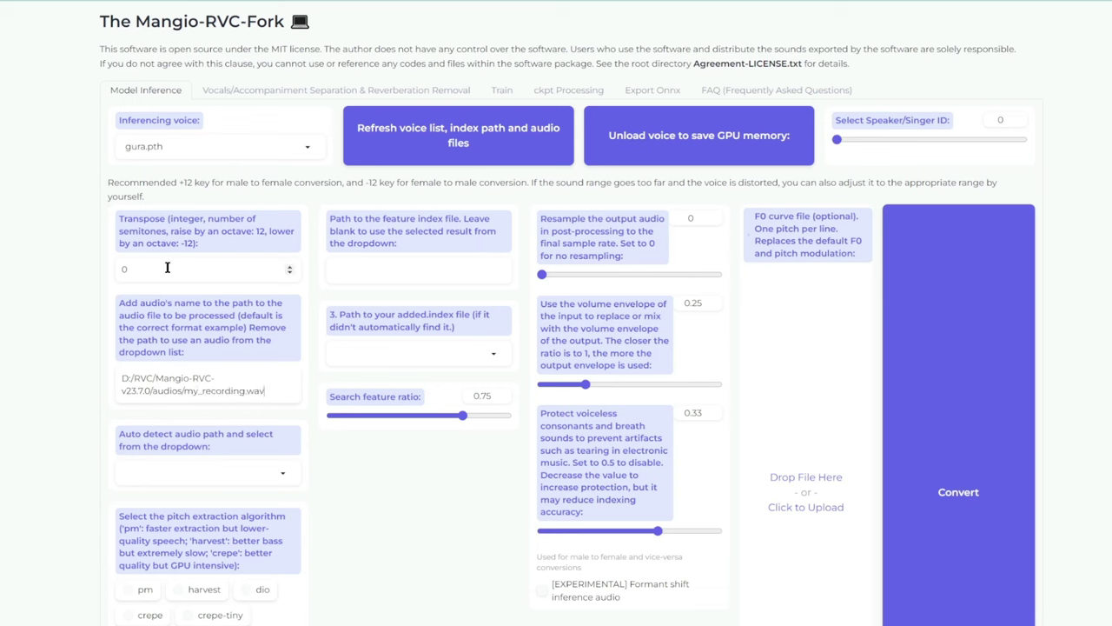
drag(156, 272, 95, 276)
text(15)
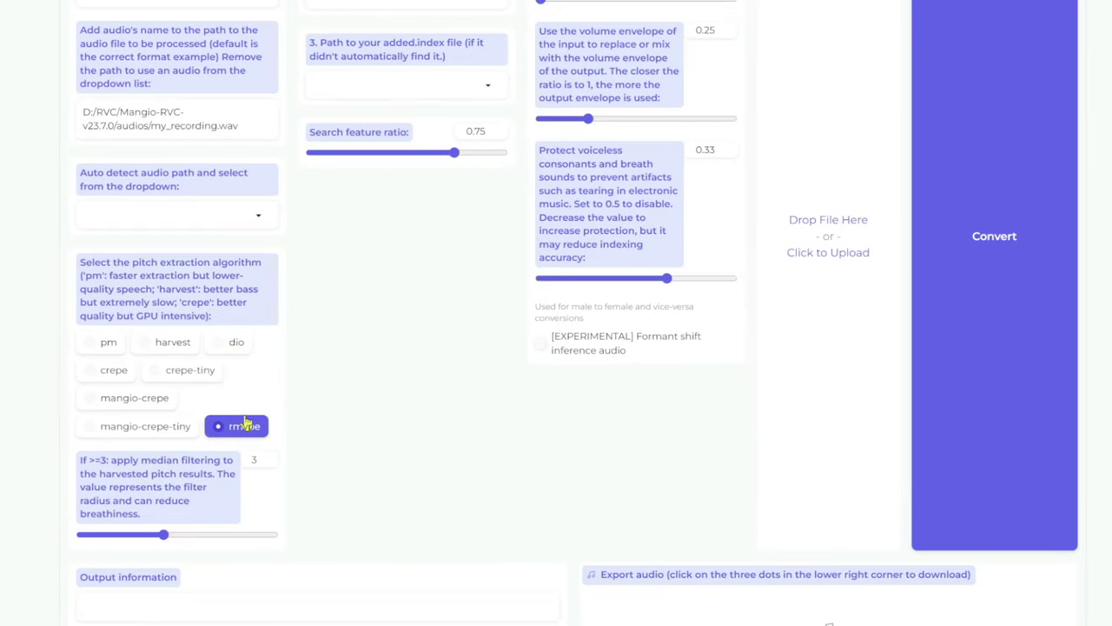
Convert my_recording.wav with the gura voice and play the converted clip
scroll(448, 385, down, 1)
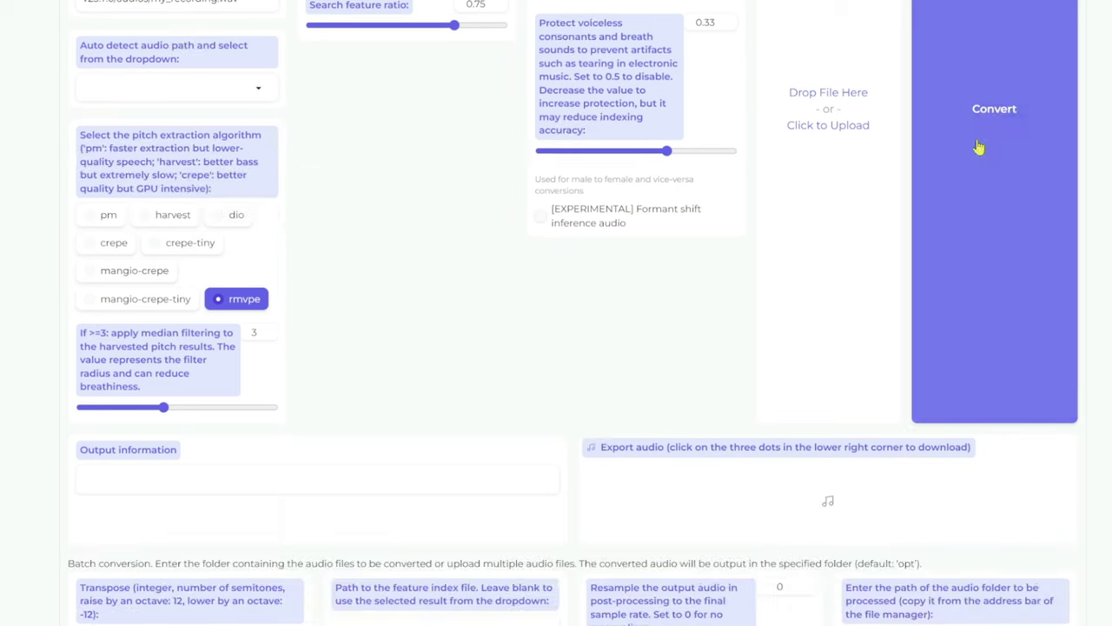
click(984, 118)
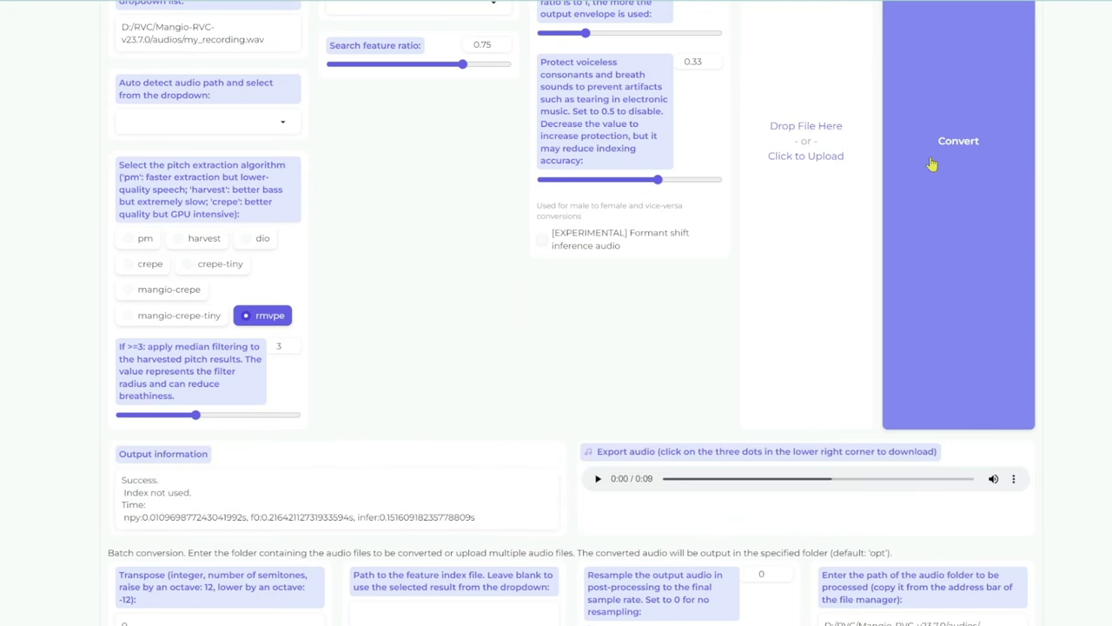
click(598, 480)
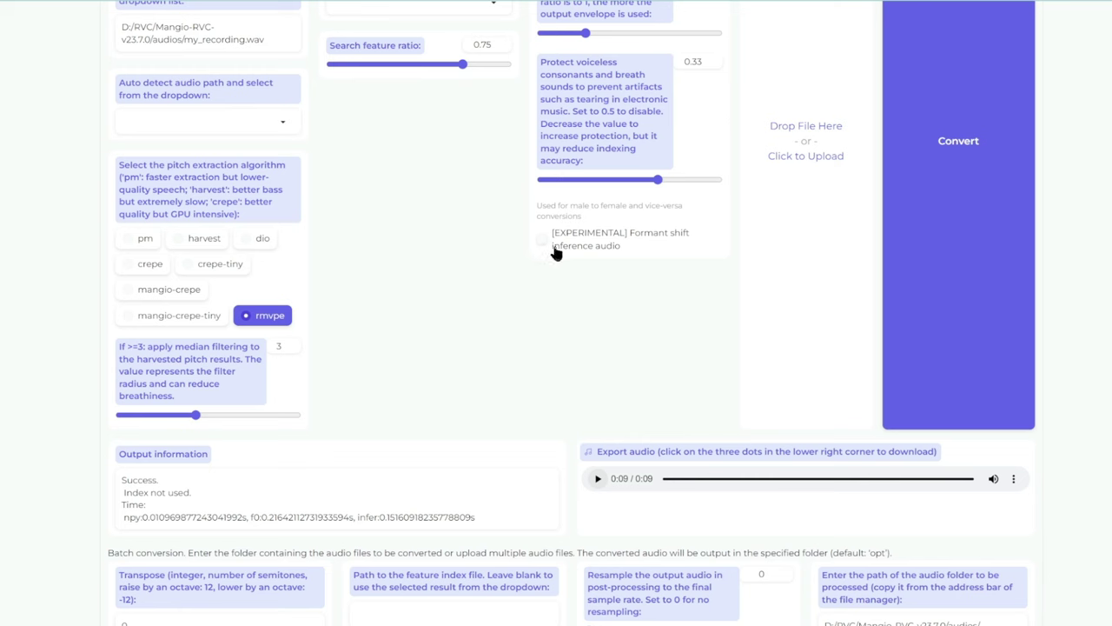
Enable experimental formant shifting with the ./formantshiftcfg/m2f.txt preset, apply it, and play the result
click(636, 247)
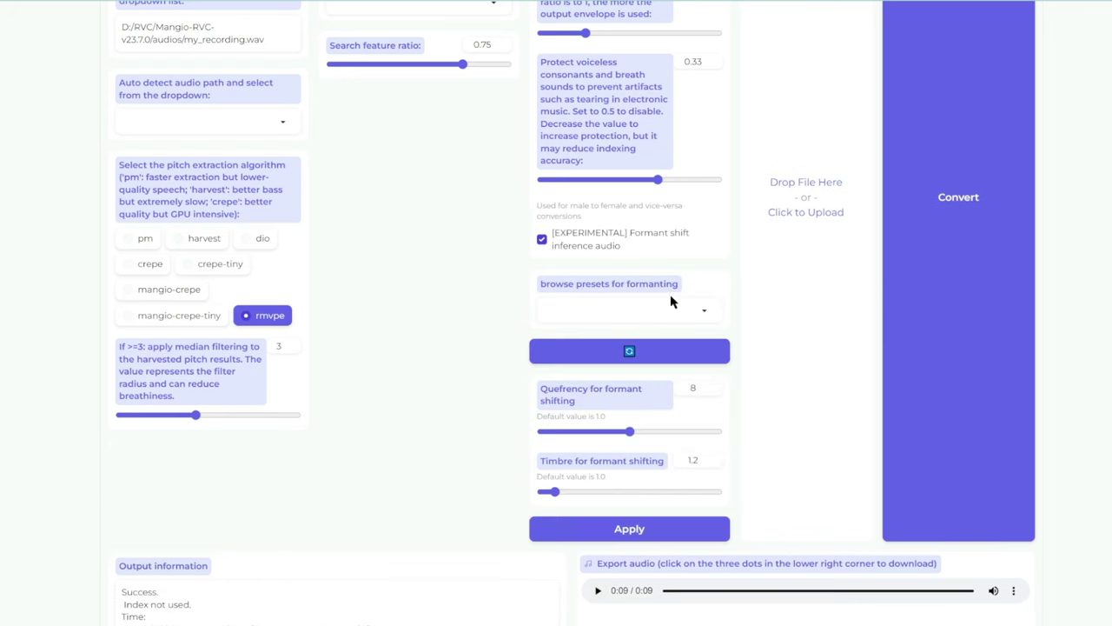
click(703, 315)
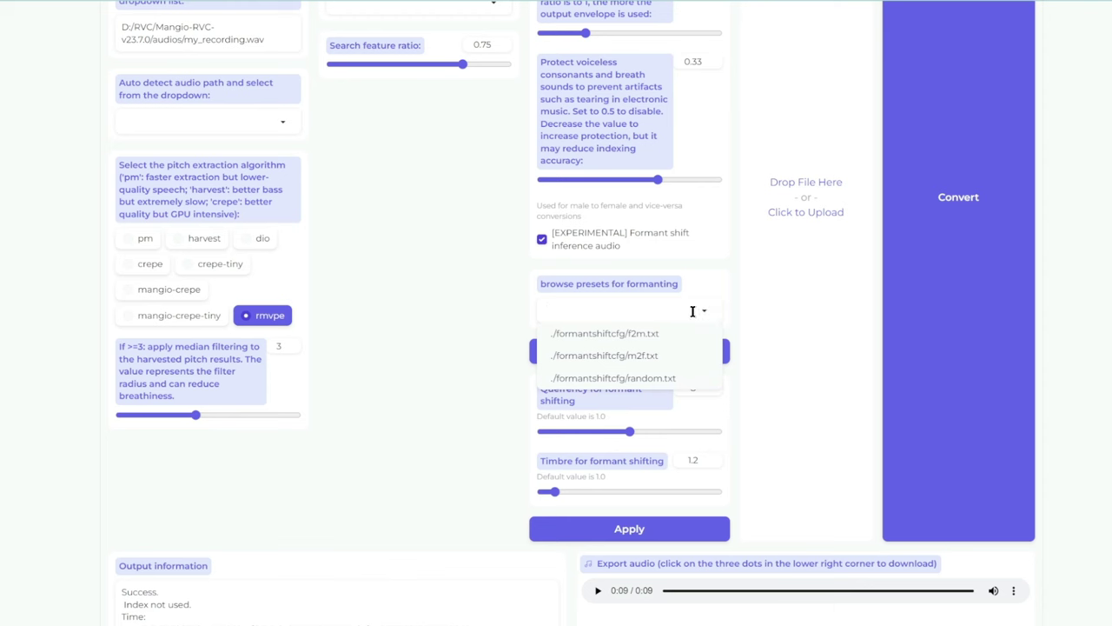
click(631, 363)
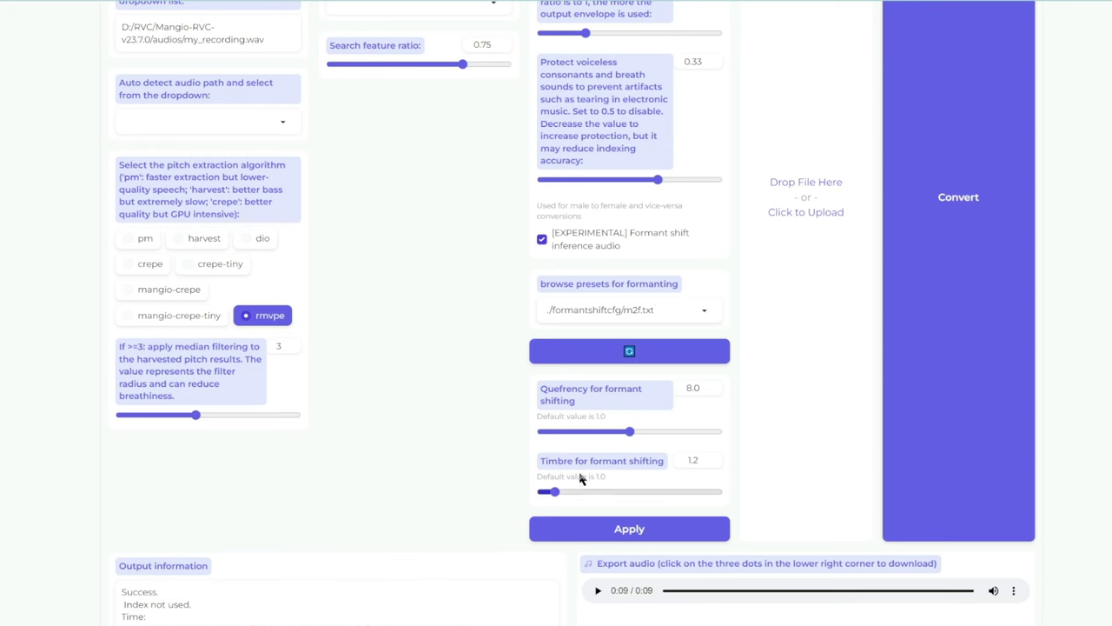
click(643, 532)
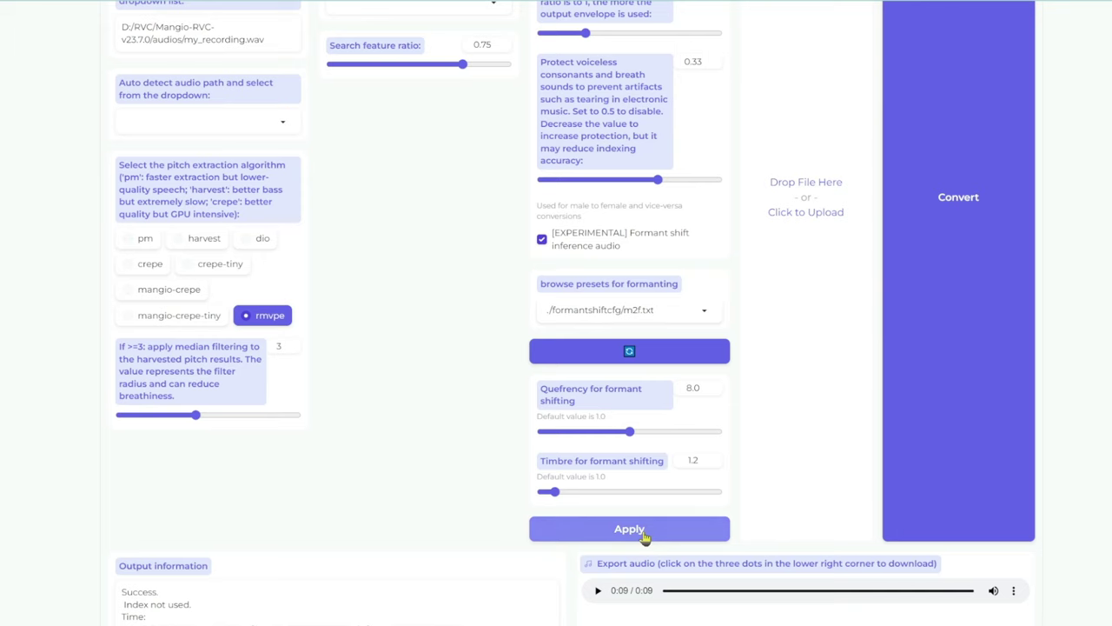
scroll(913, 278, down, 1)
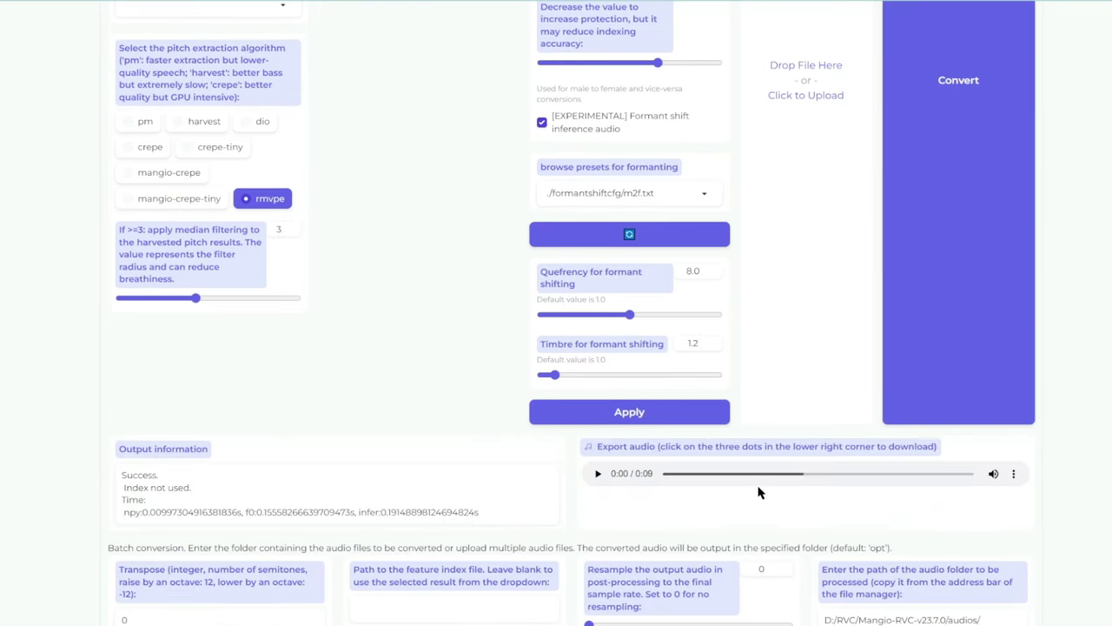
click(597, 475)
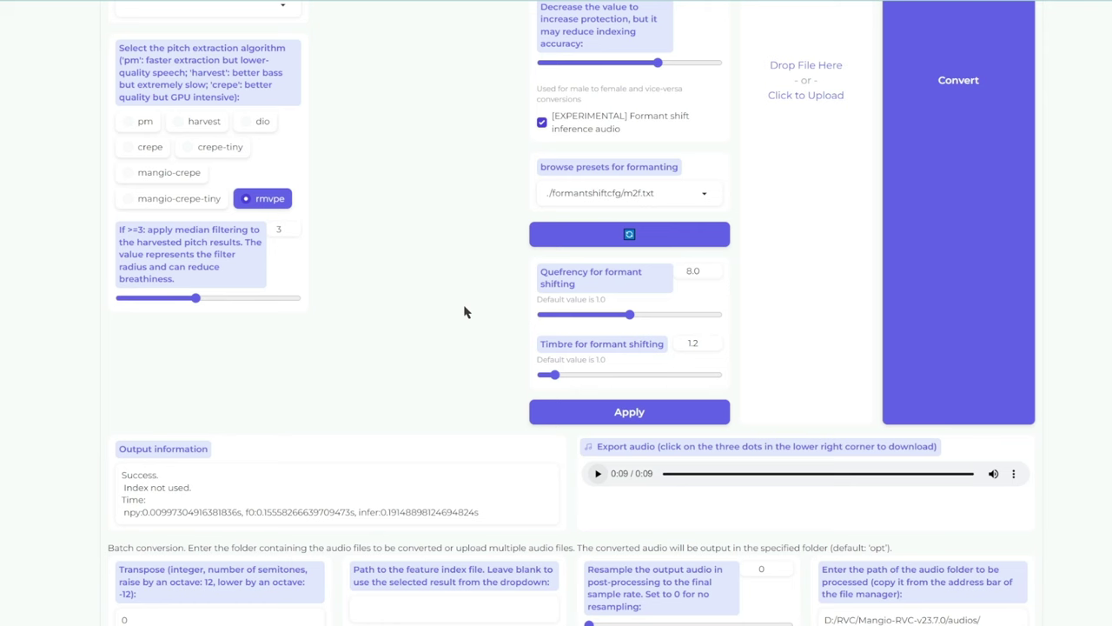
Preview the instrument_Daybreak Frontline track in audio-outputs and copy it
scroll(464, 311, up, 4)
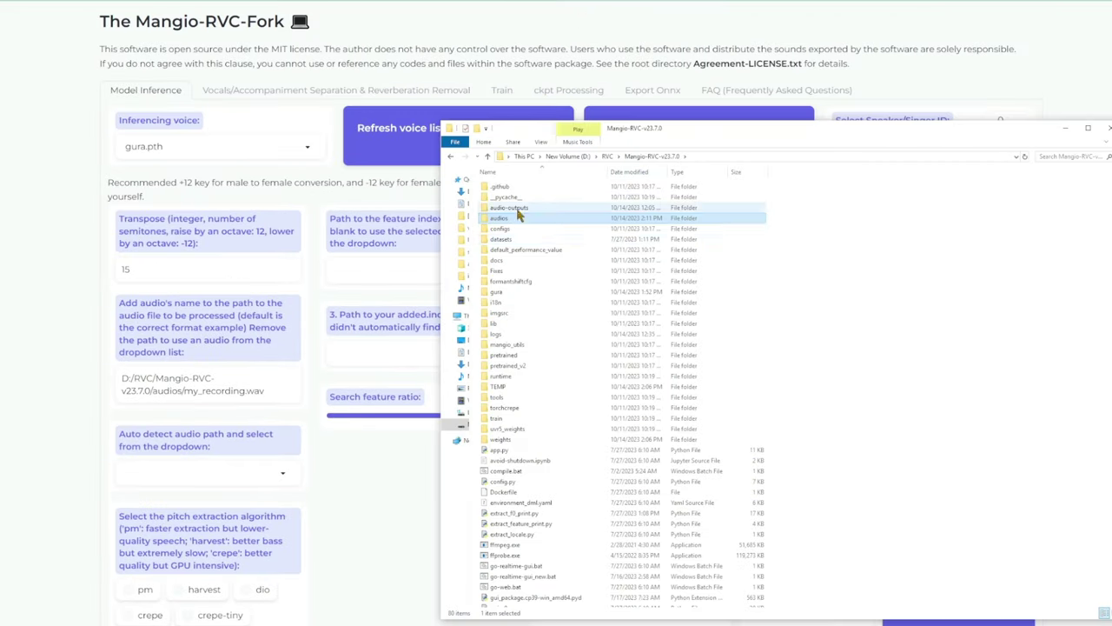
double_click(519, 212)
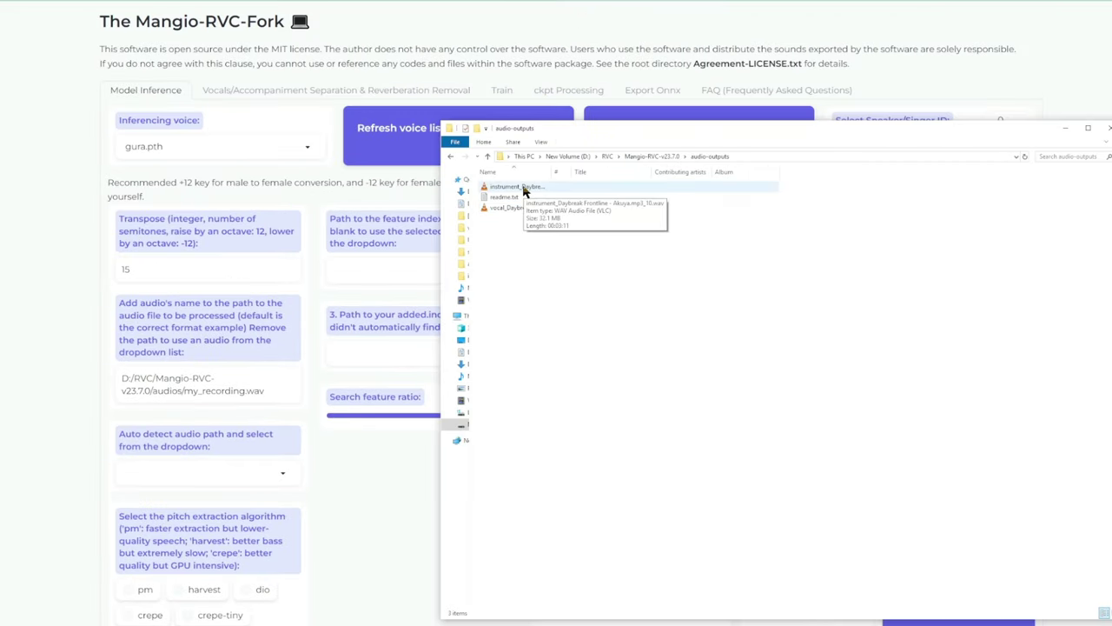
double_click(524, 192)
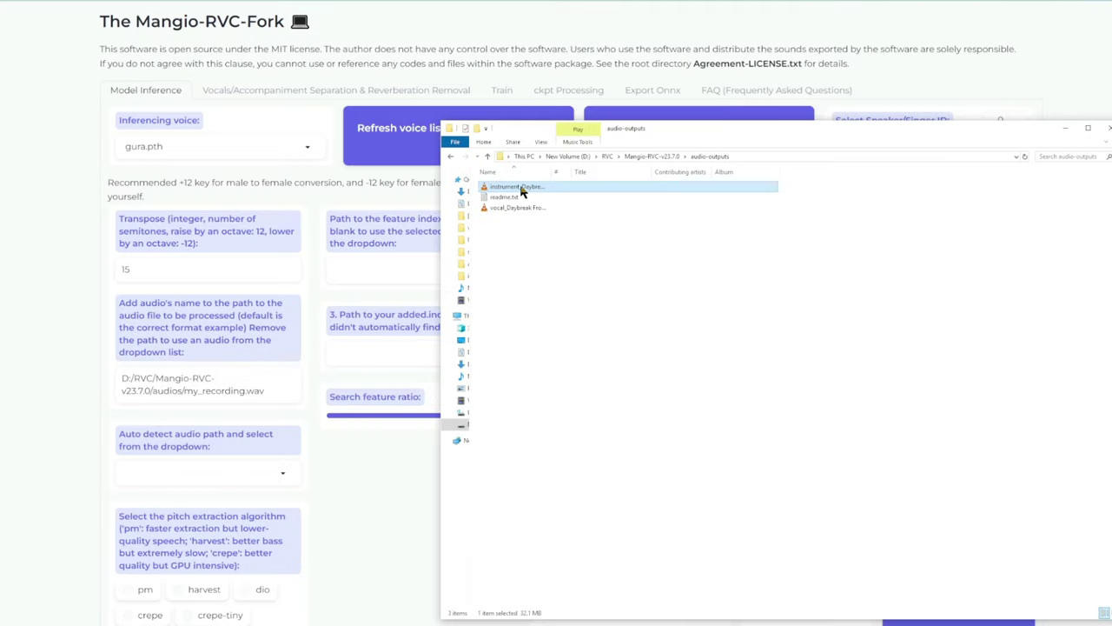
right_click(521, 187)
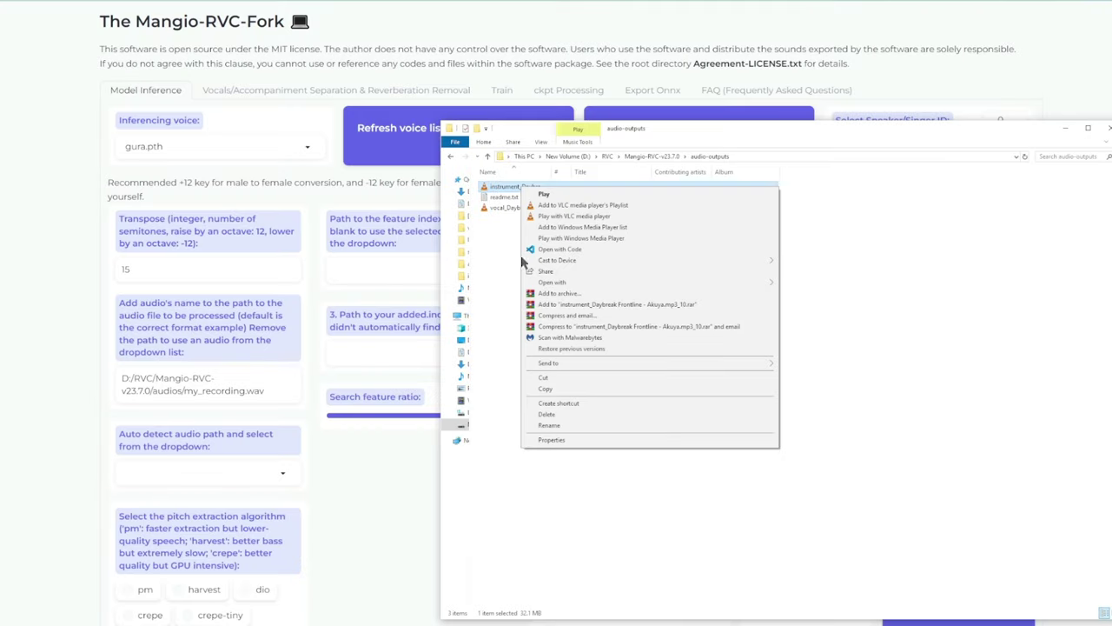
click(545, 389)
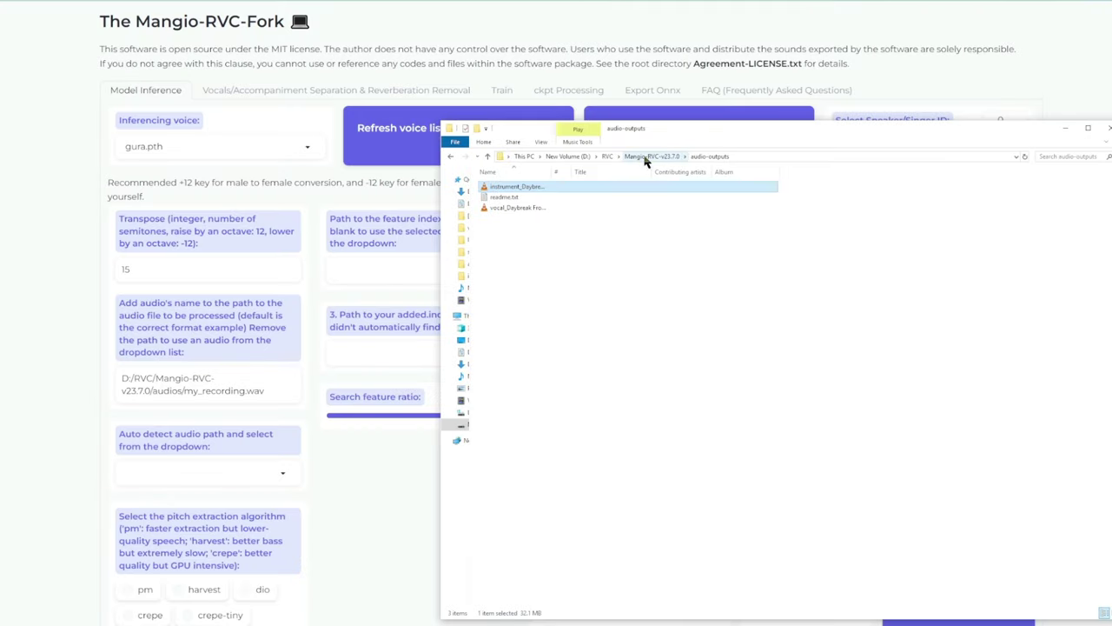
Paste the track into the audios folder and rename it akuya.wav
click(644, 157)
double_click(505, 217)
right_click(513, 270)
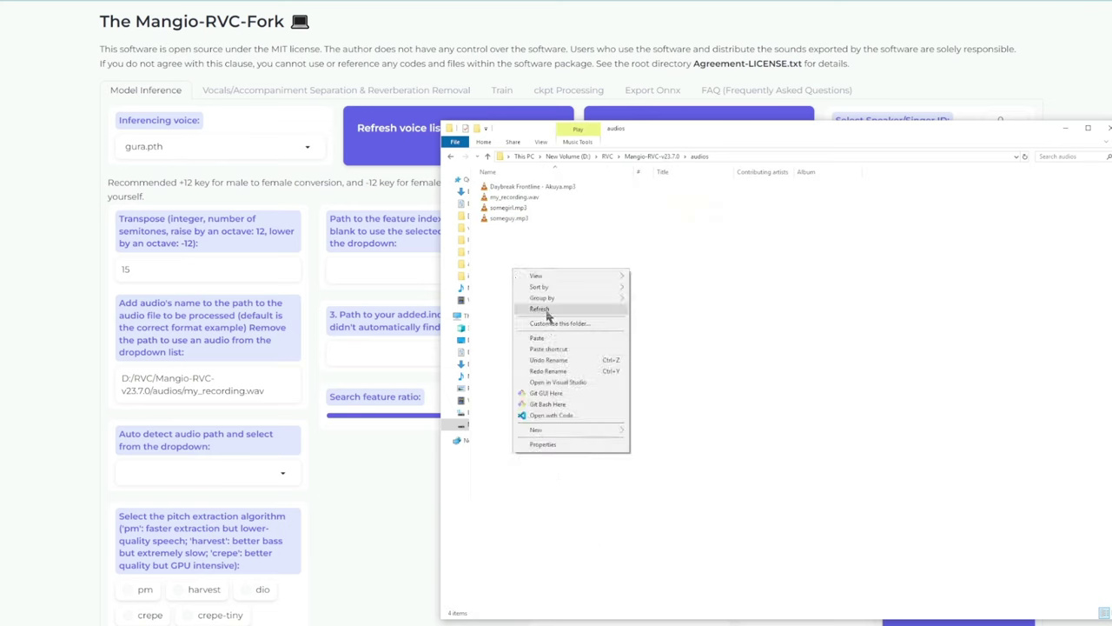
click(546, 310)
click(573, 198)
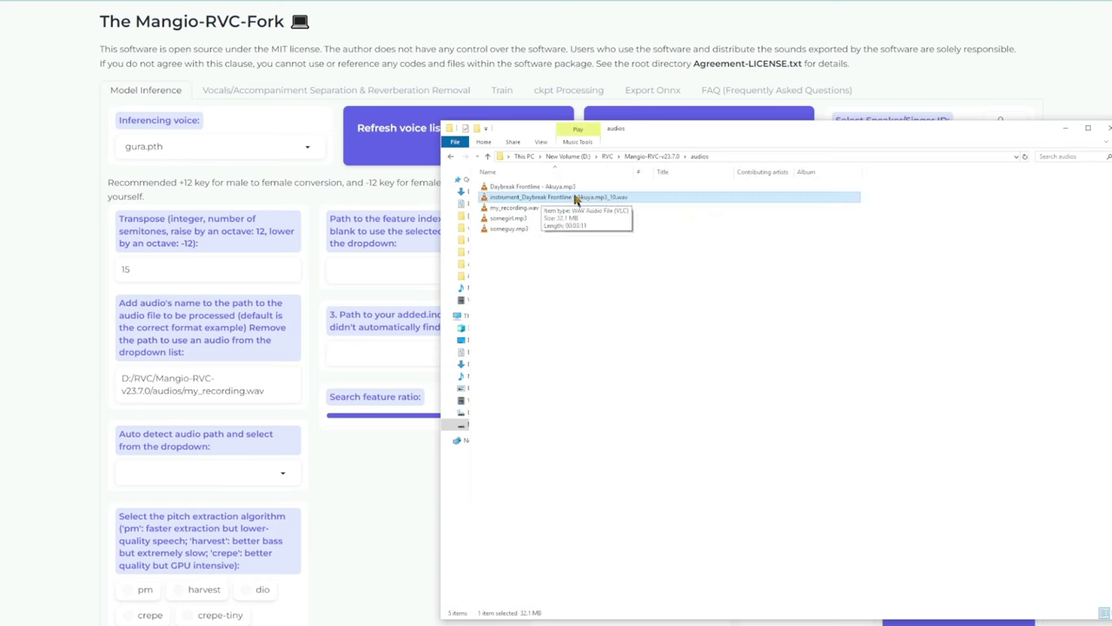
key(F2)
text(akuya)
key(Return)
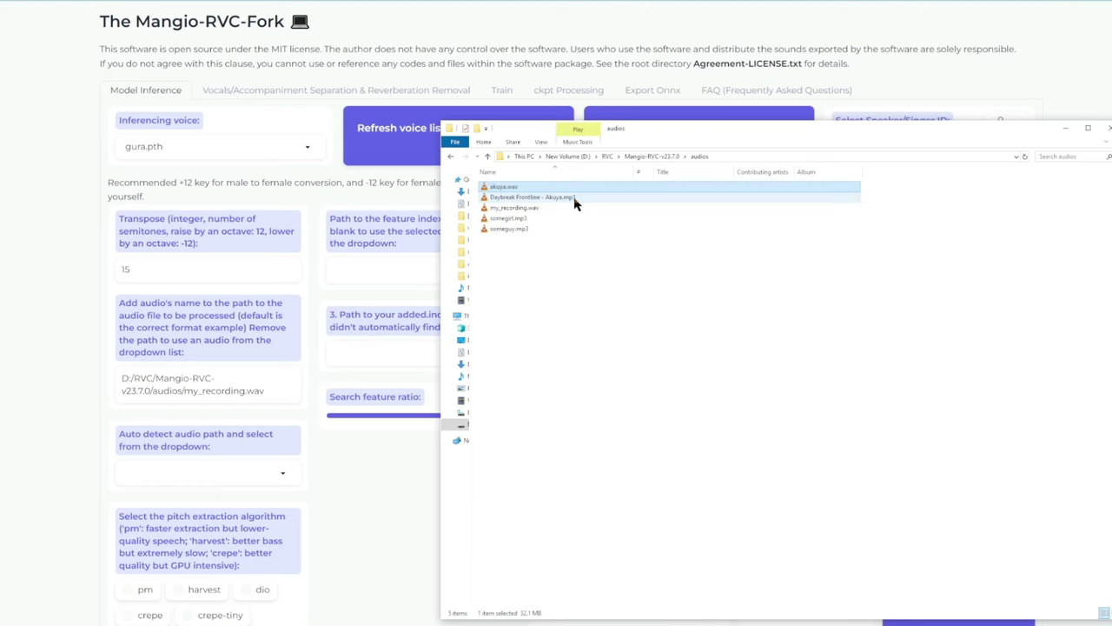
Change the inference audio path to audios/akuya.wav
double_click(218, 395)
text(akuya)
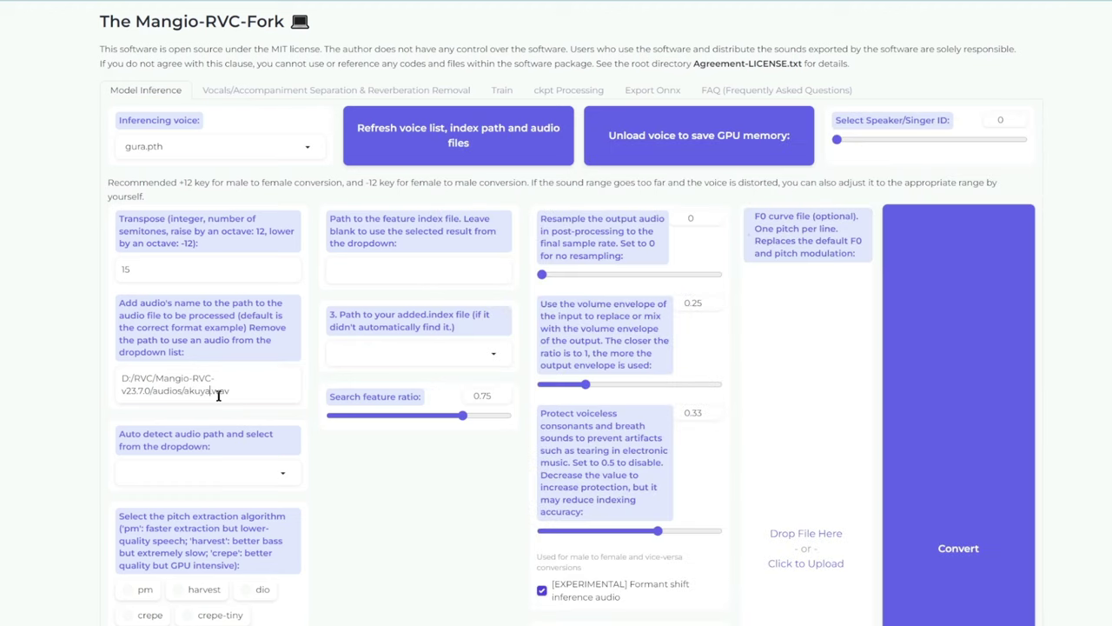
double_click(120, 272)
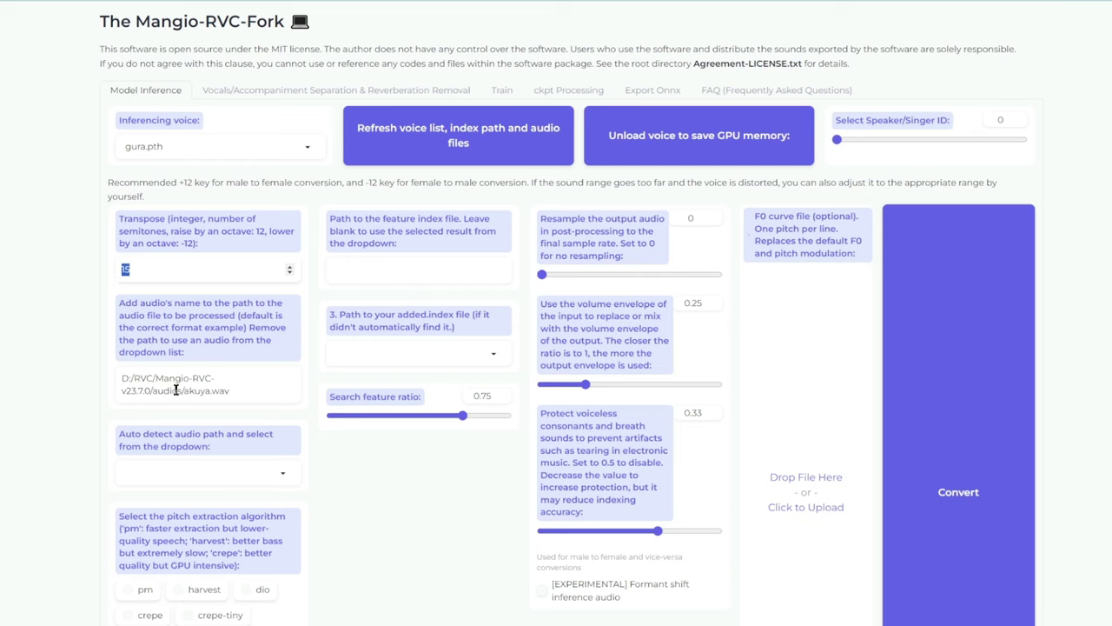
Set Transpose to 2, convert akuya.wav with the gura voice, and play the 3:11 result
text(2)
scroll(418, 488, down, 3)
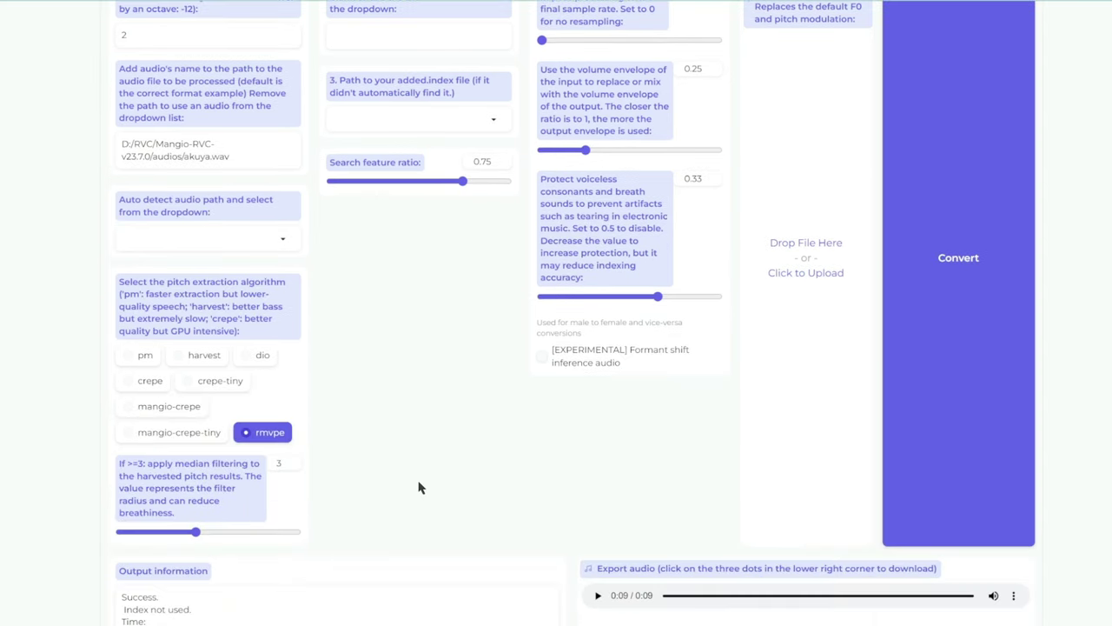
click(954, 286)
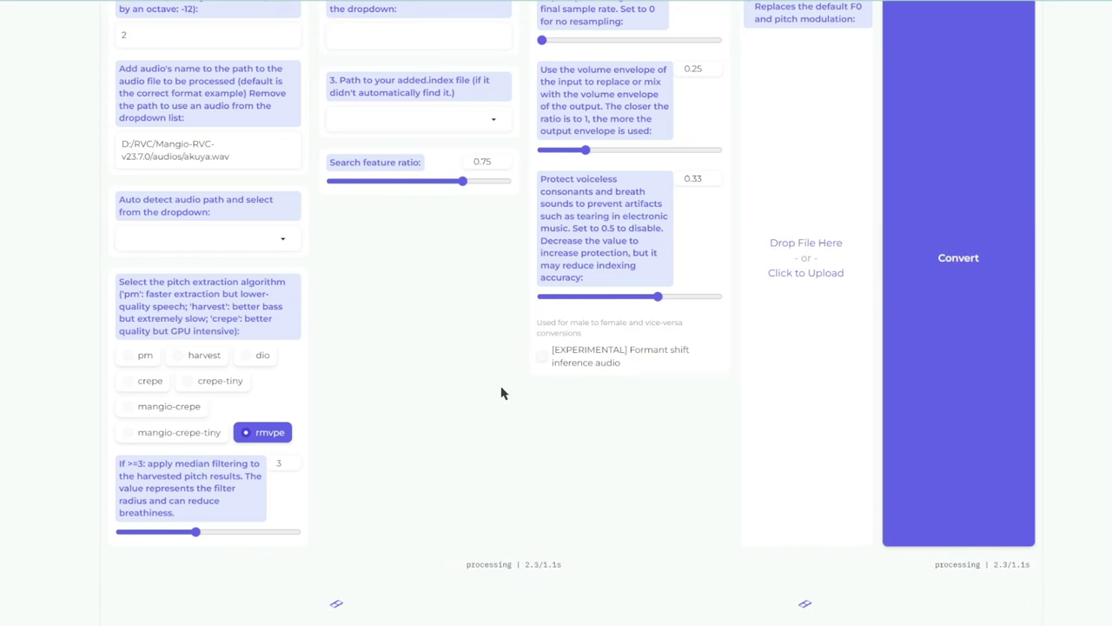
scroll(521, 398, down, 3)
click(598, 361)
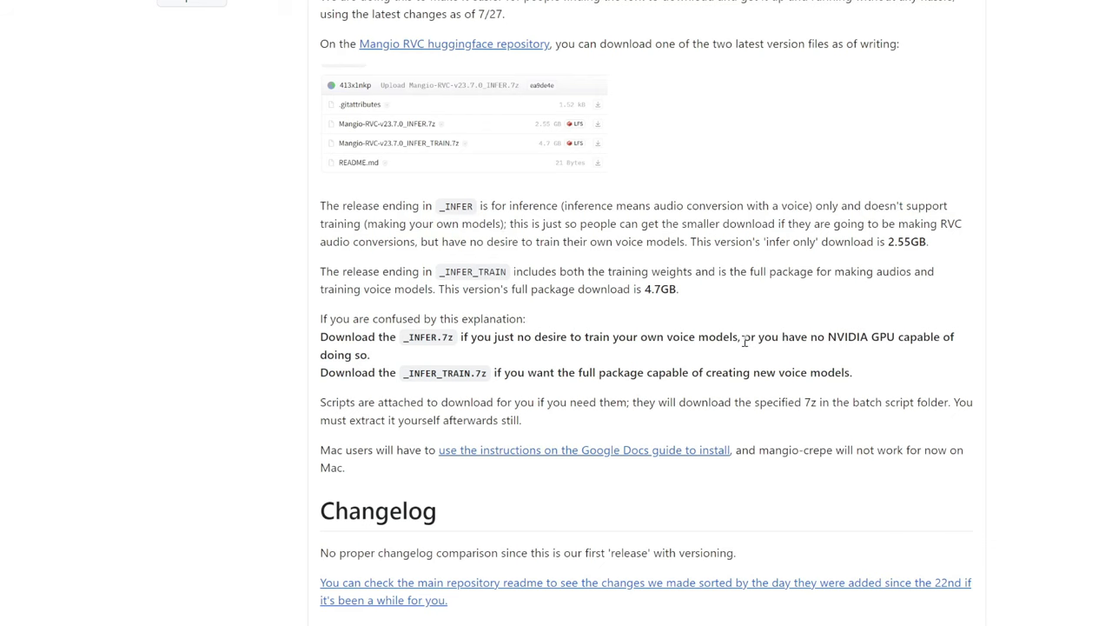
Highlight 'or you have no NVIDIA GPU capable of doing so.' in the release notes
drag(744, 339, 784, 359)
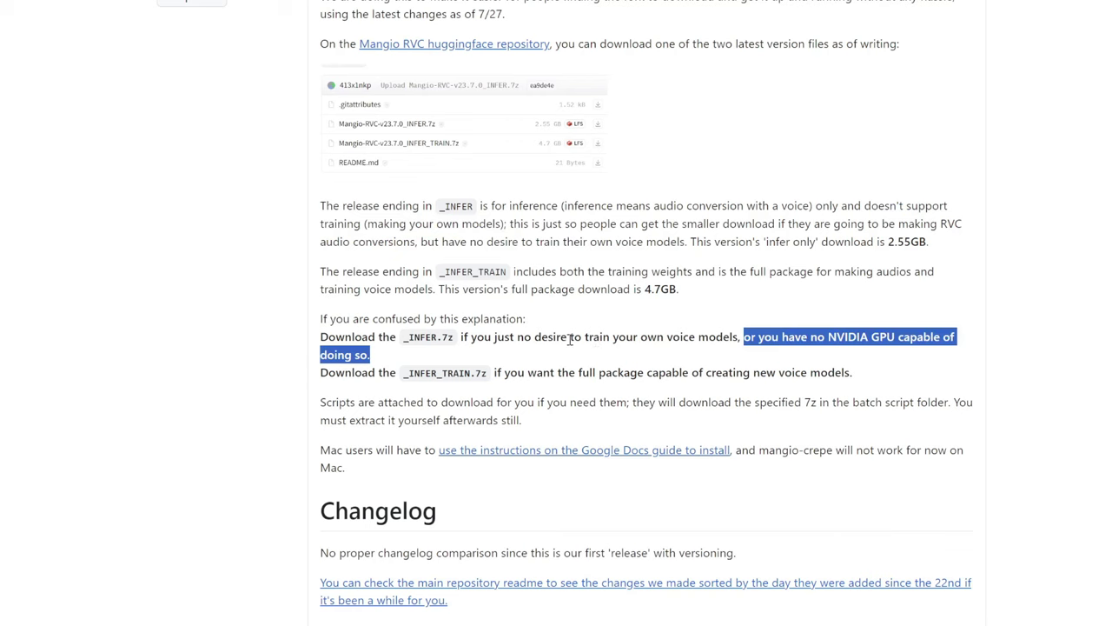